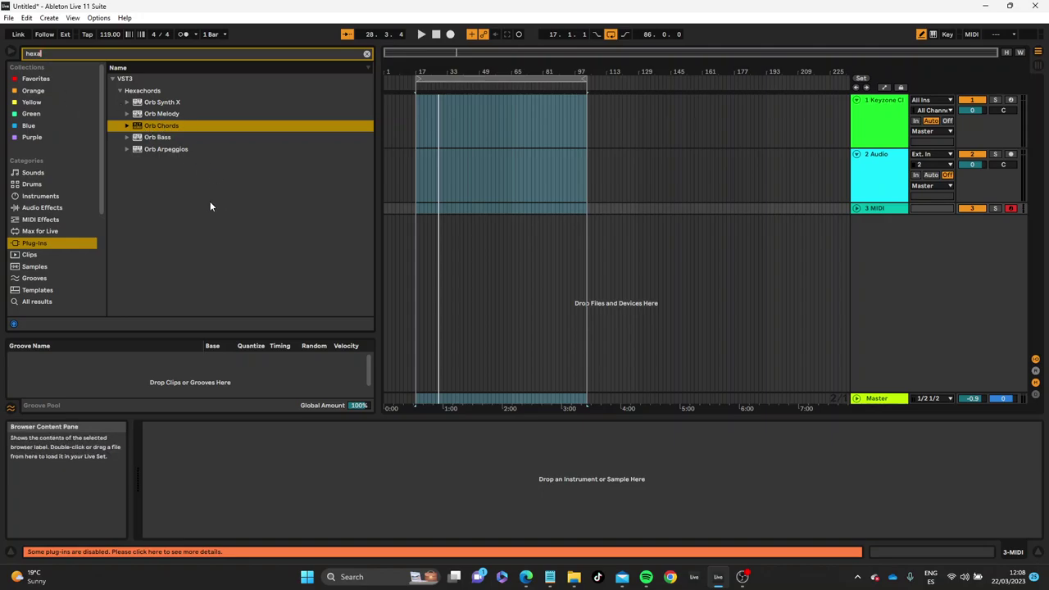
Select Orb Chords from the Hexachords VST3 plug-ins found by searching 'hexa'
left_click(150, 125)
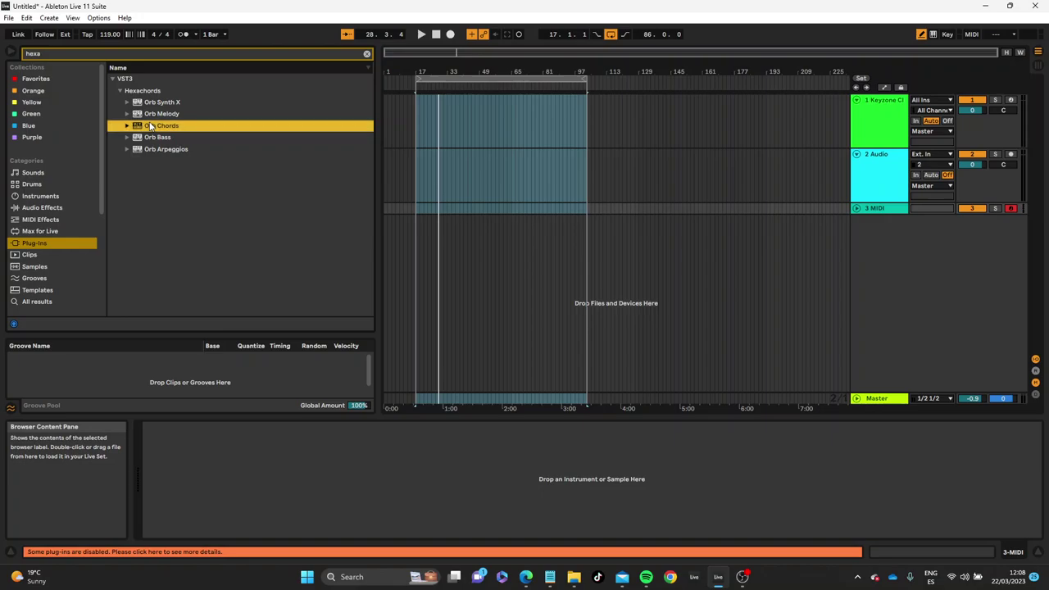
Load Orb Chords onto the 3 MIDI track and play its Cm–Adim–Bb–Cm progression
left_click(431, 208)
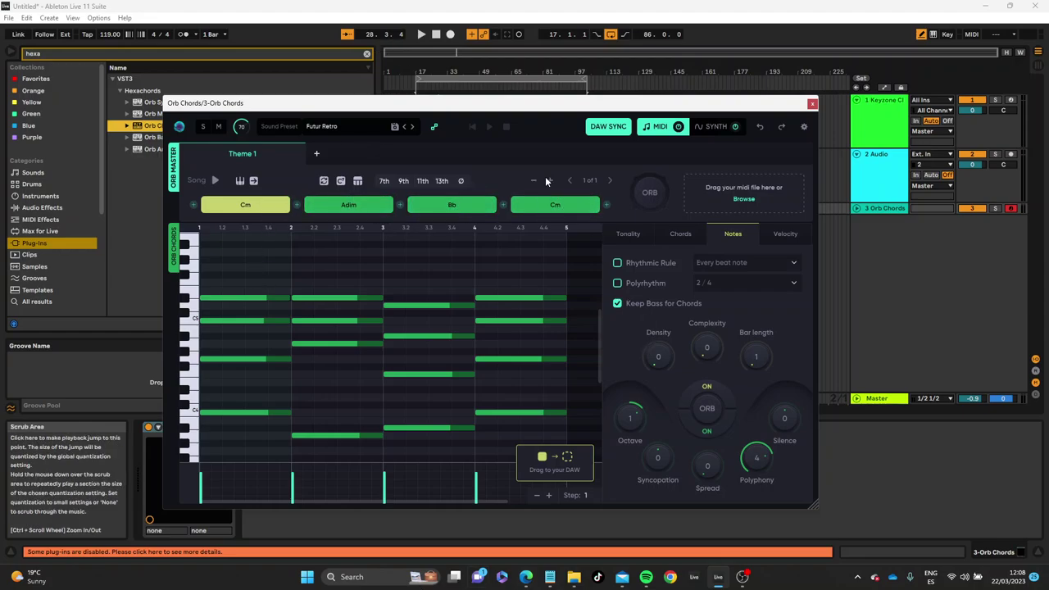
left_click(215, 180)
Export the chords into the arrangement as a new 4 MIDI track, then delete that track
left_click_drag(483, 103, 392, 99)
left_click_drag(459, 455, 809, 277)
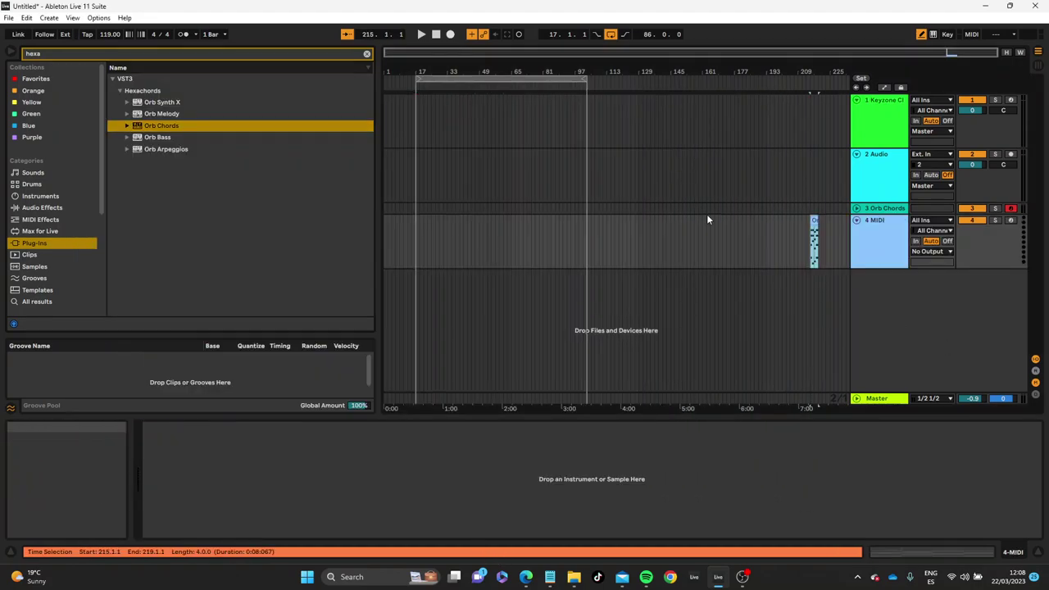
left_click(893, 244)
key("Delete")
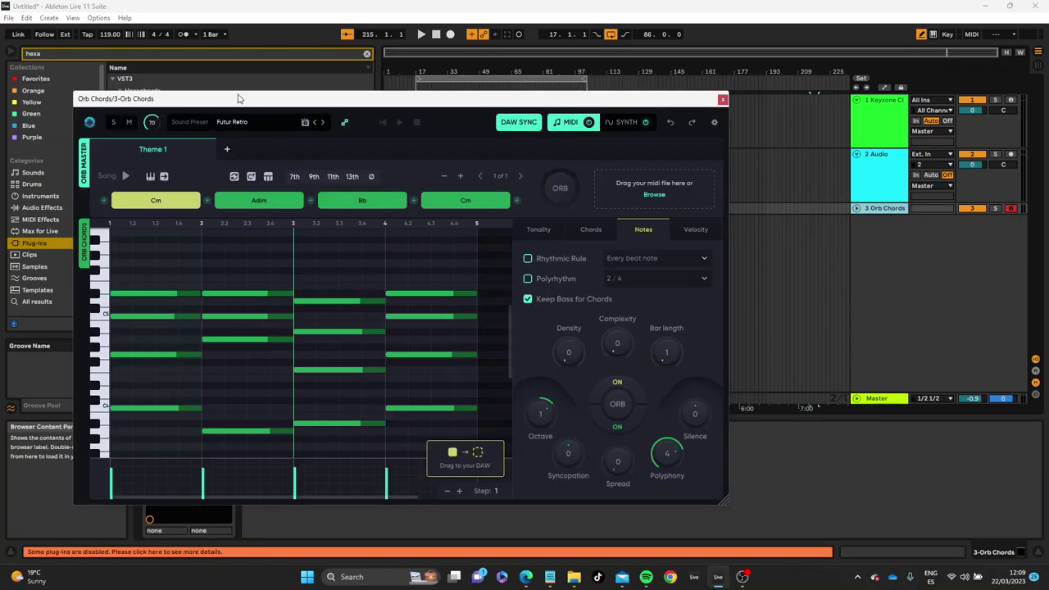
Turn DAW SYNC off and back on so Orb Chords follows Live's transport
left_click_drag(266, 105, 330, 110)
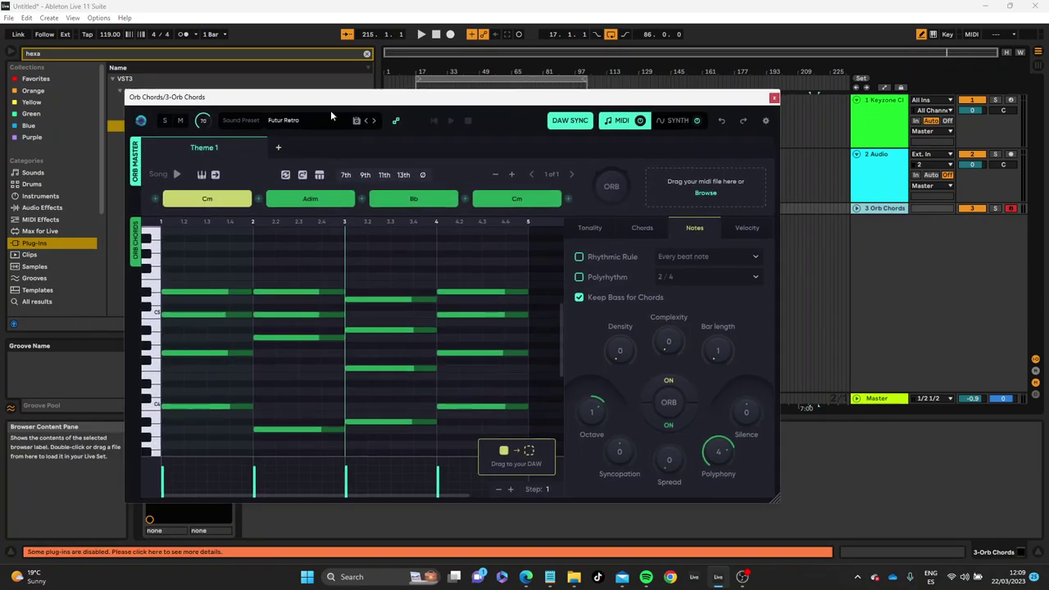
left_click(570, 121)
left_click(569, 121)
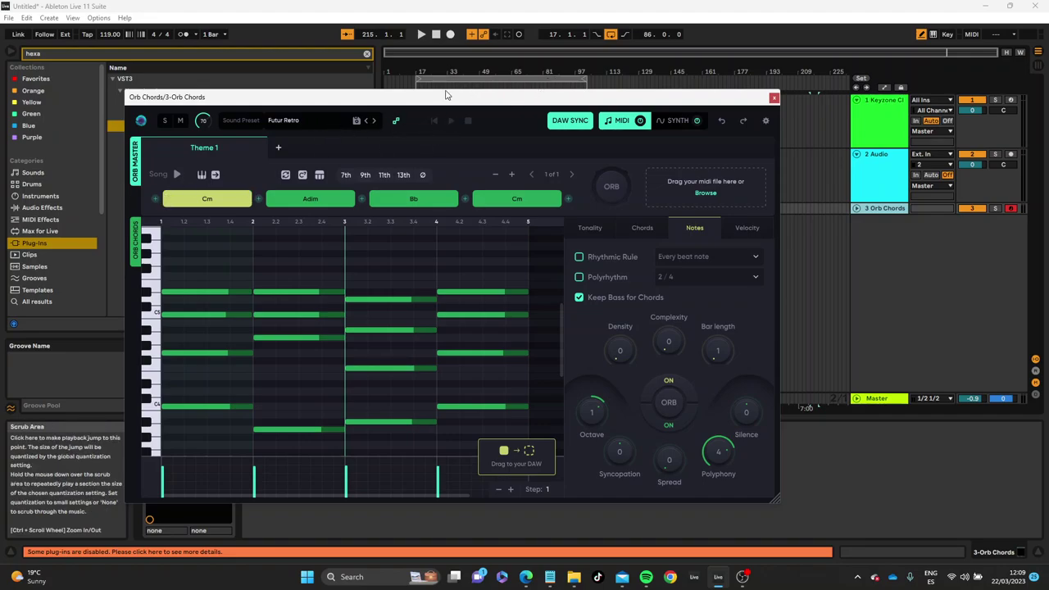
Start playback and bring the project tempo to 111 BPM
left_click(420, 35)
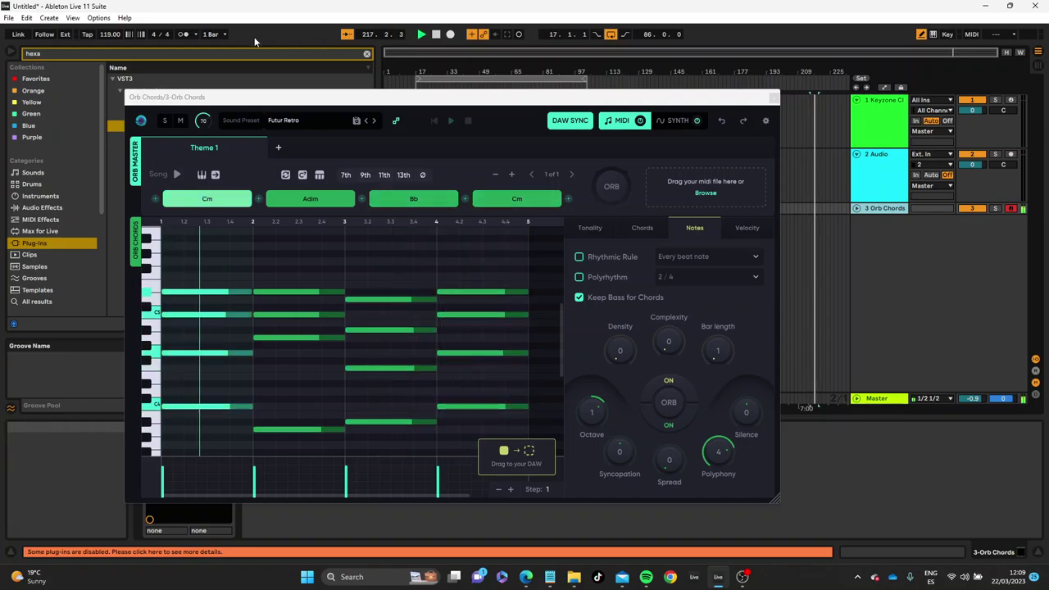
left_click_drag(109, 33, 109, 113)
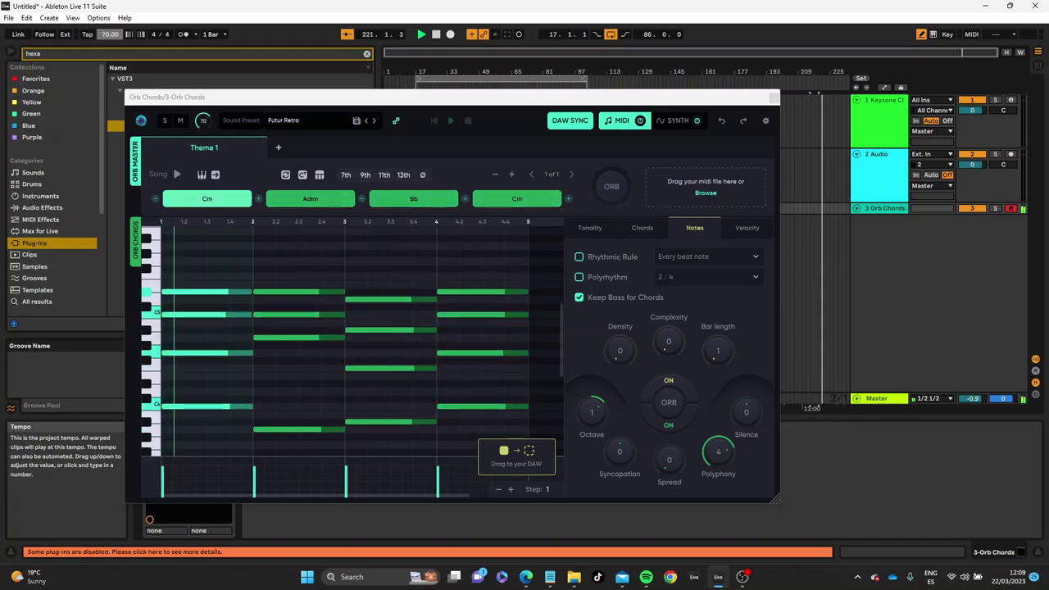
left_click_drag(112, 37, 112, 4)
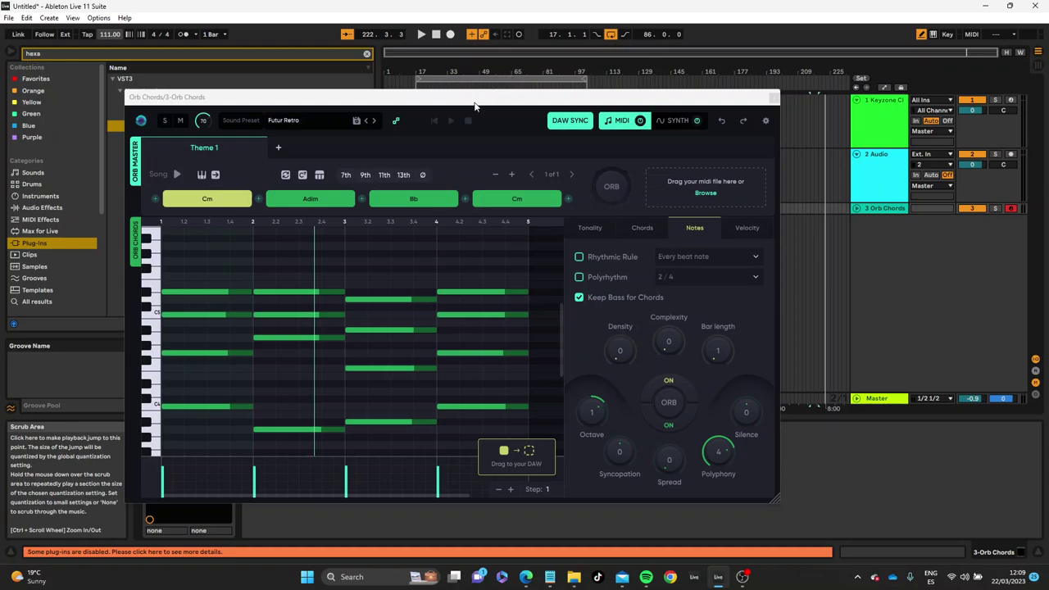
Audition the Pulsar, Saint and Christal chord presets, then load Classic
left_click(295, 123)
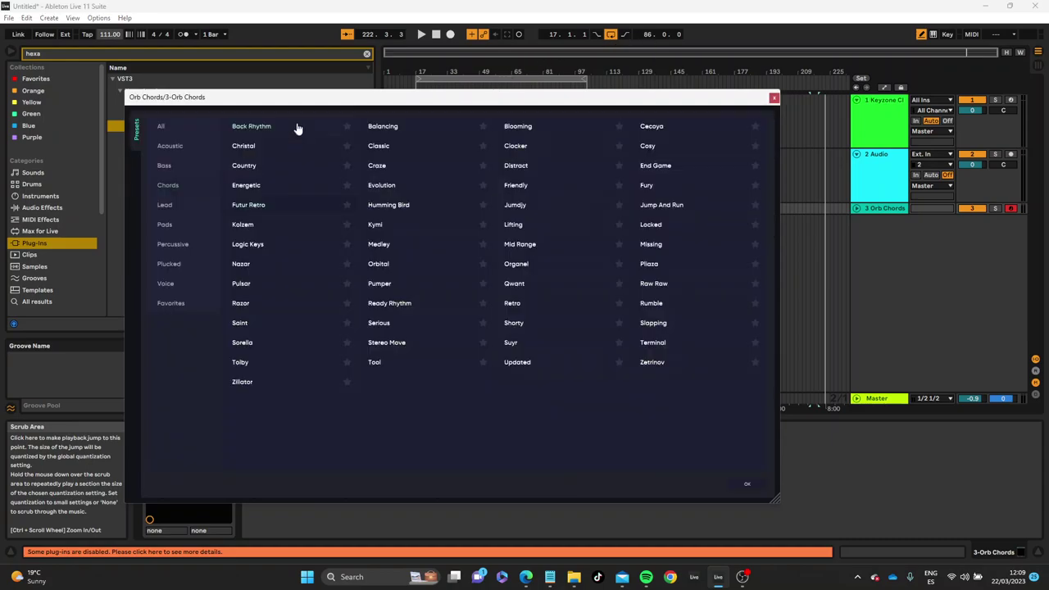
left_click(242, 287)
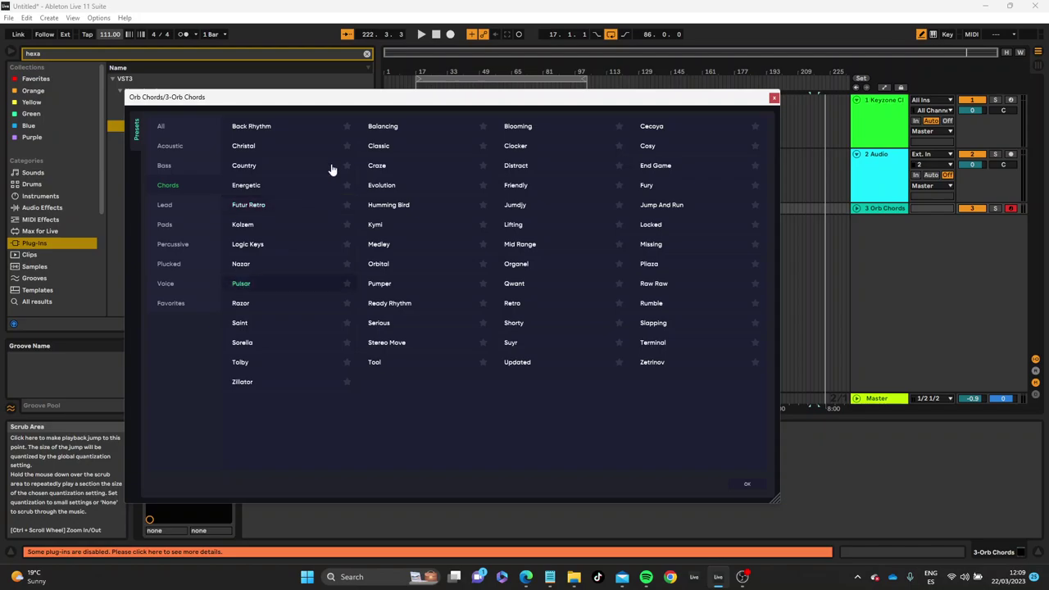
left_click(746, 483)
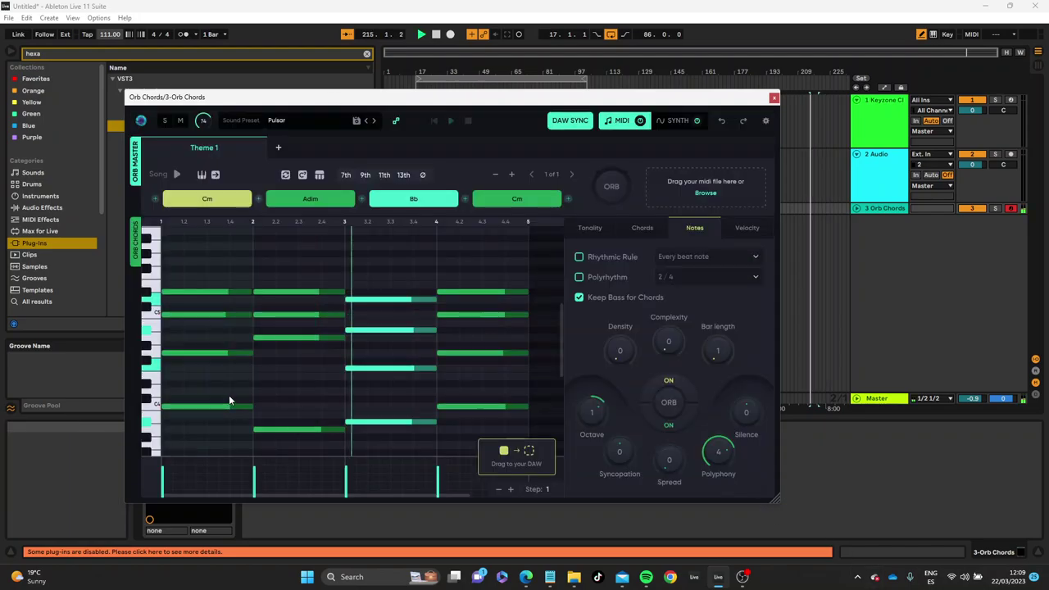
left_click(287, 122)
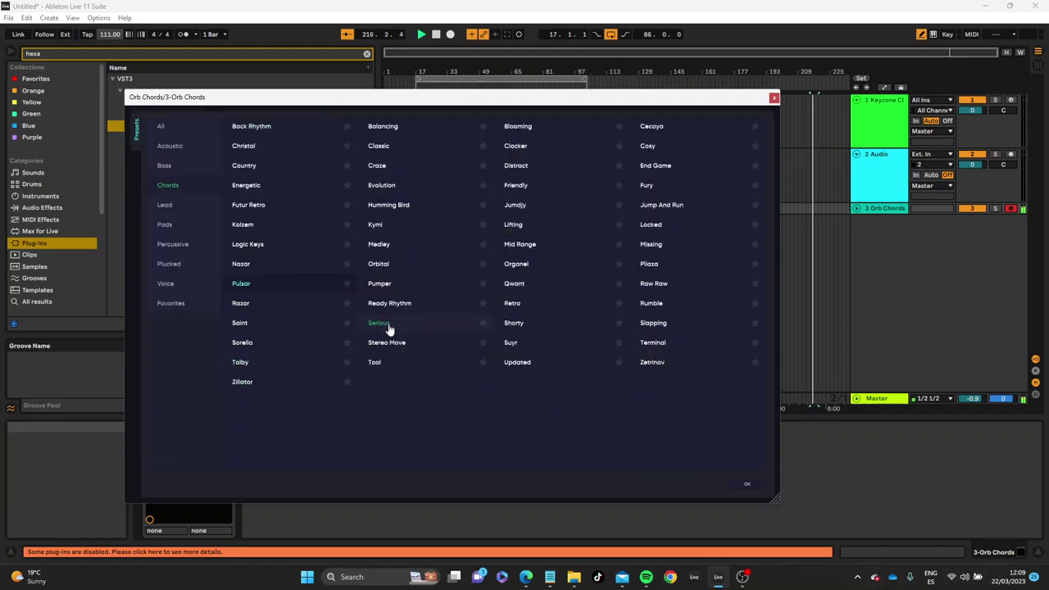
left_click(250, 326)
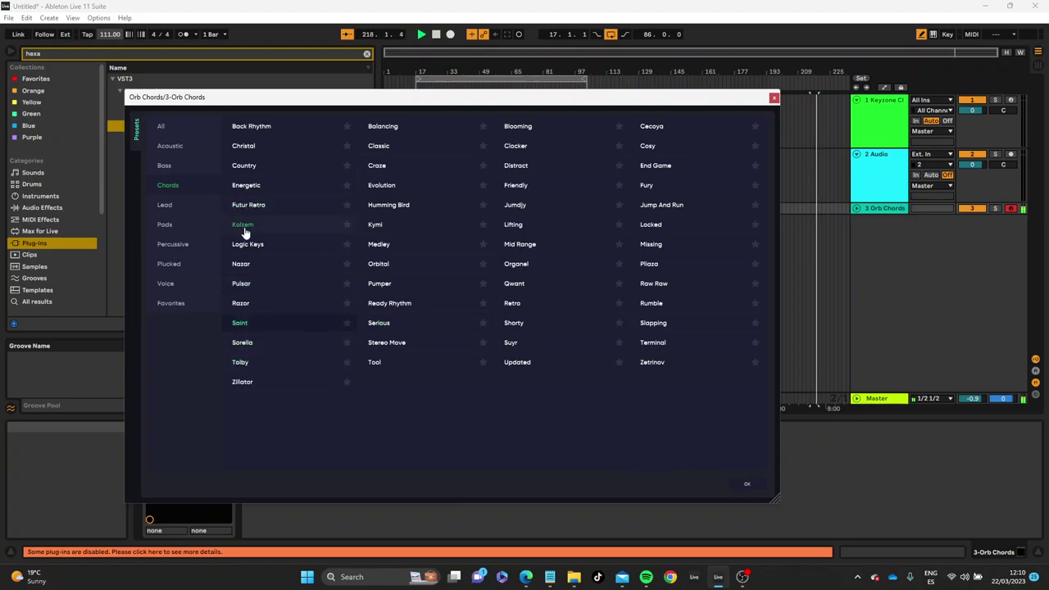
left_click(250, 147)
left_click(378, 147)
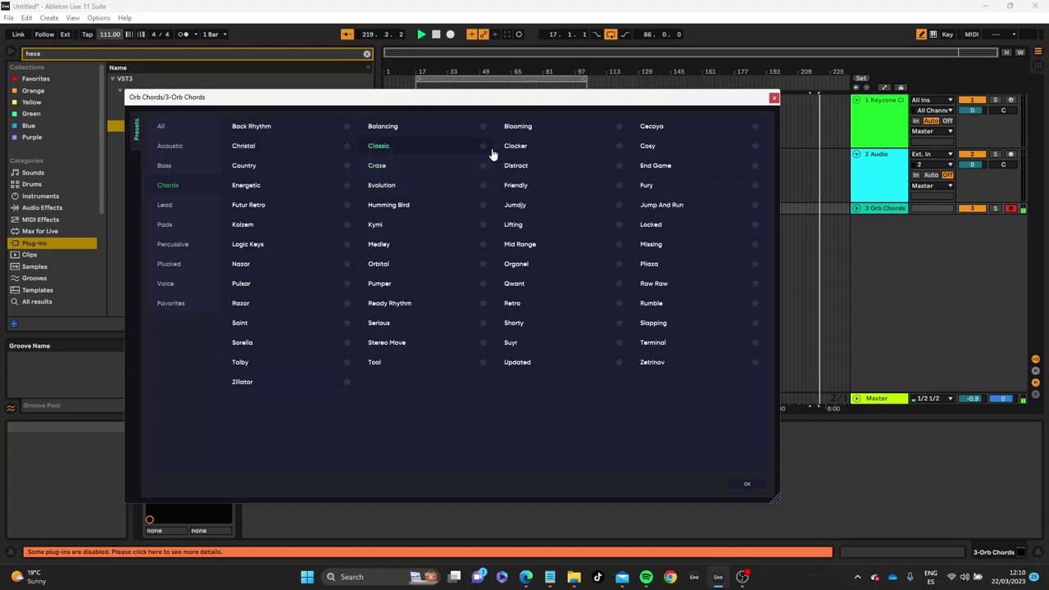
left_click(746, 488)
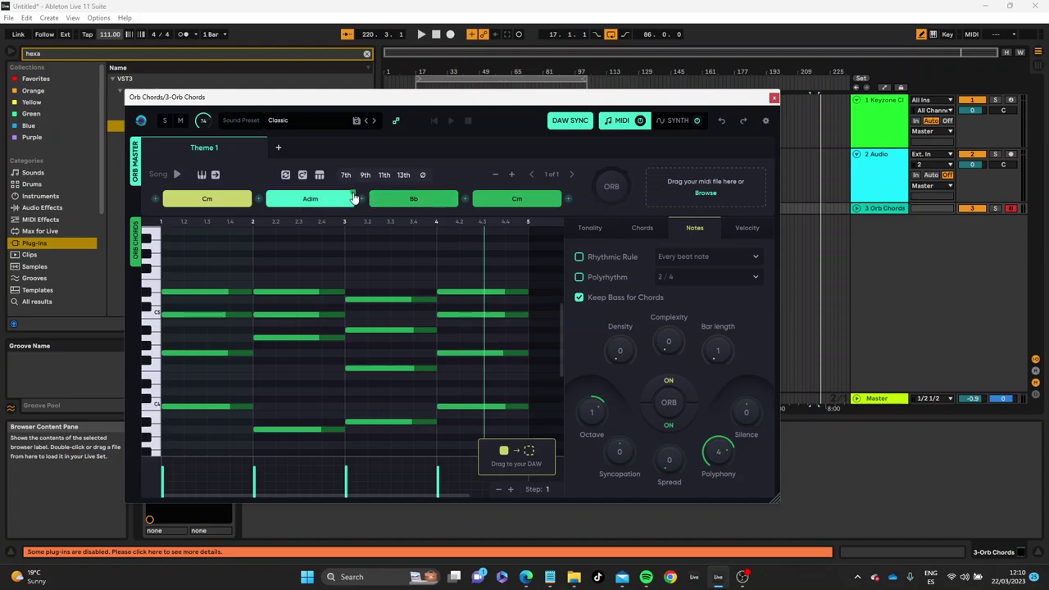
Trim the progression to a single Cm chord and play it back
key("ctrl+z")
key("ctrl+z")
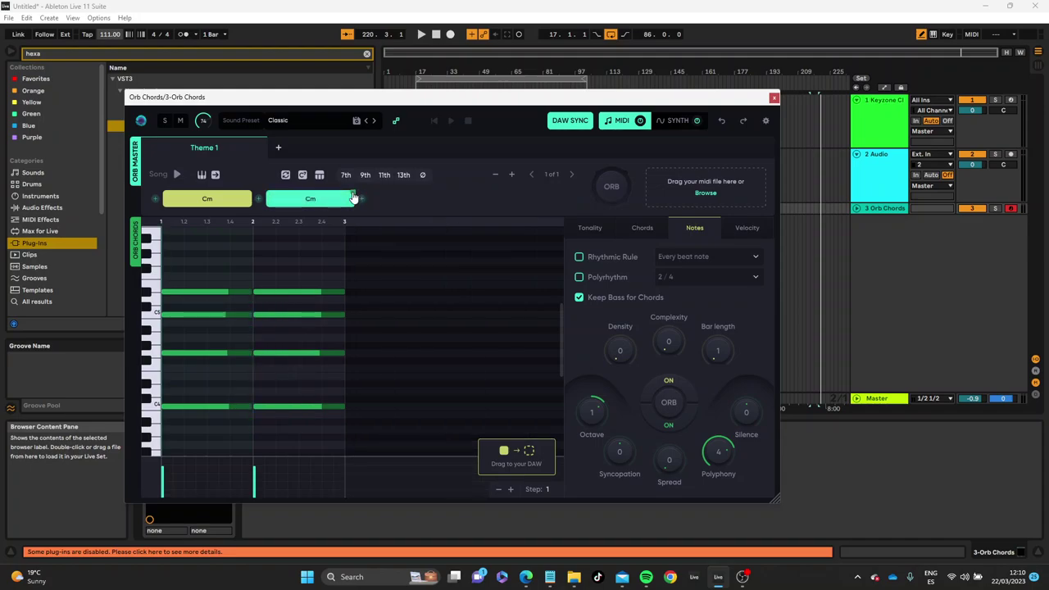
key("ctrl+z")
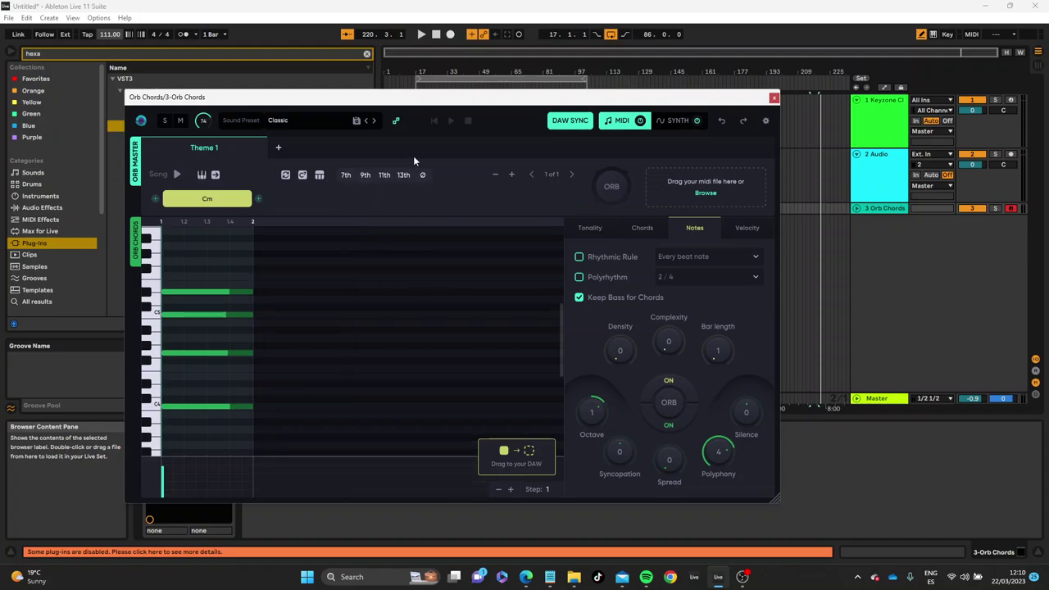
key("space")
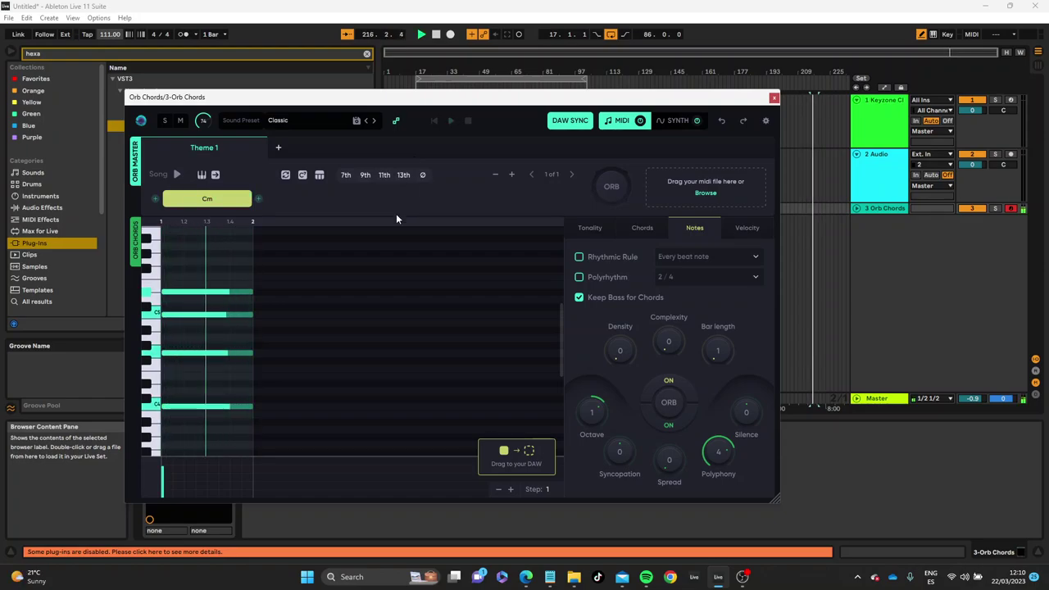
left_click(215, 205)
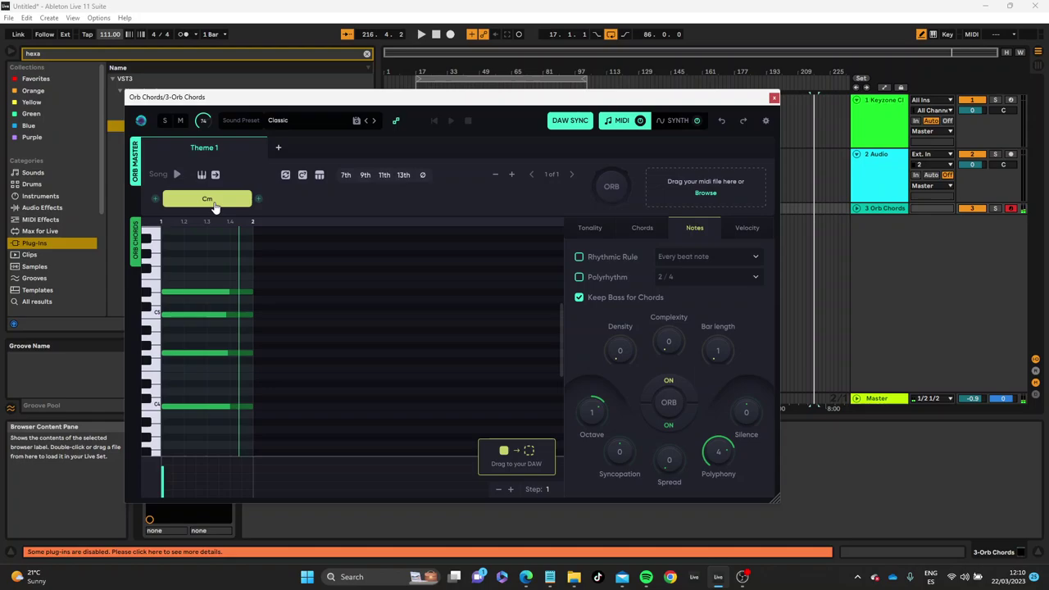
left_click(303, 178)
left_click(303, 178)
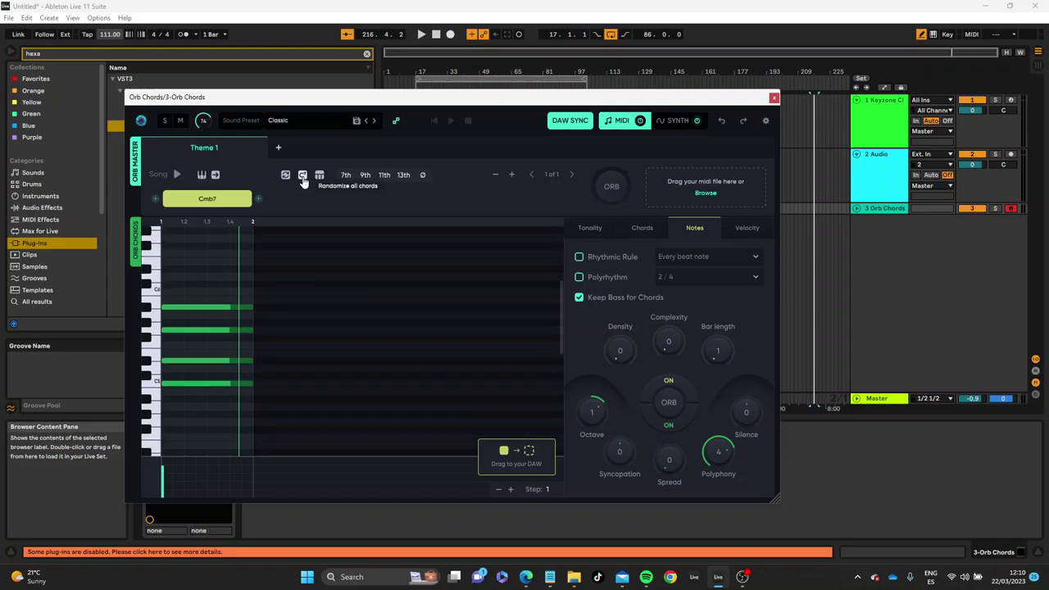
key("space")
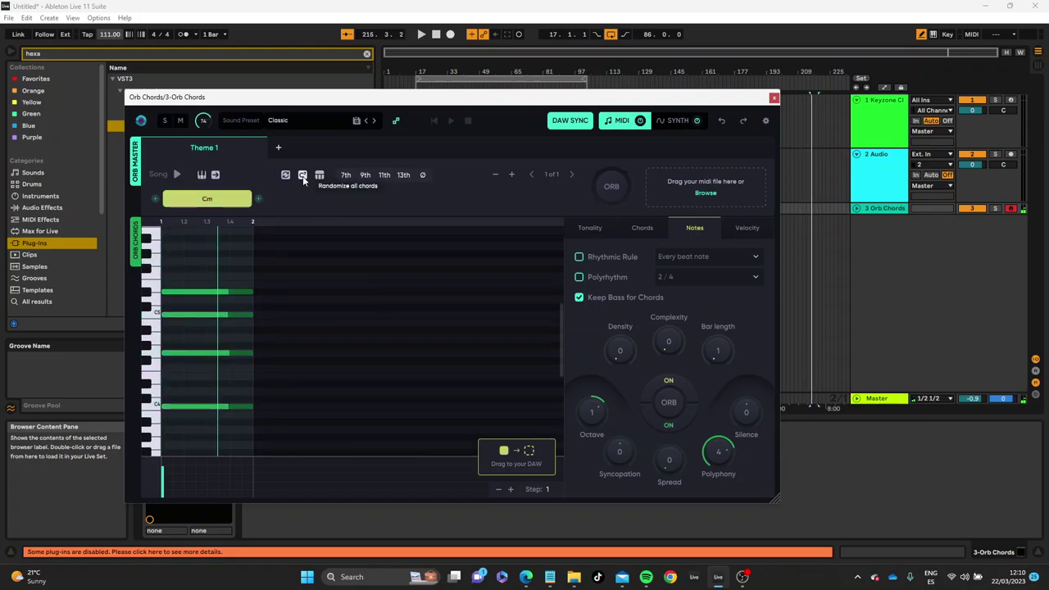
left_click(286, 177)
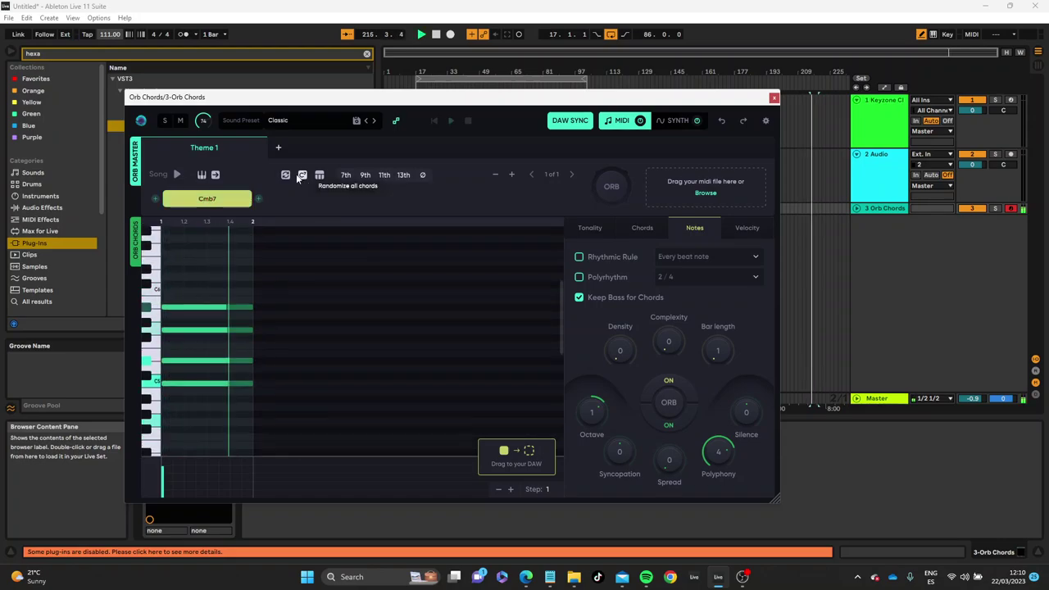
left_click(286, 177)
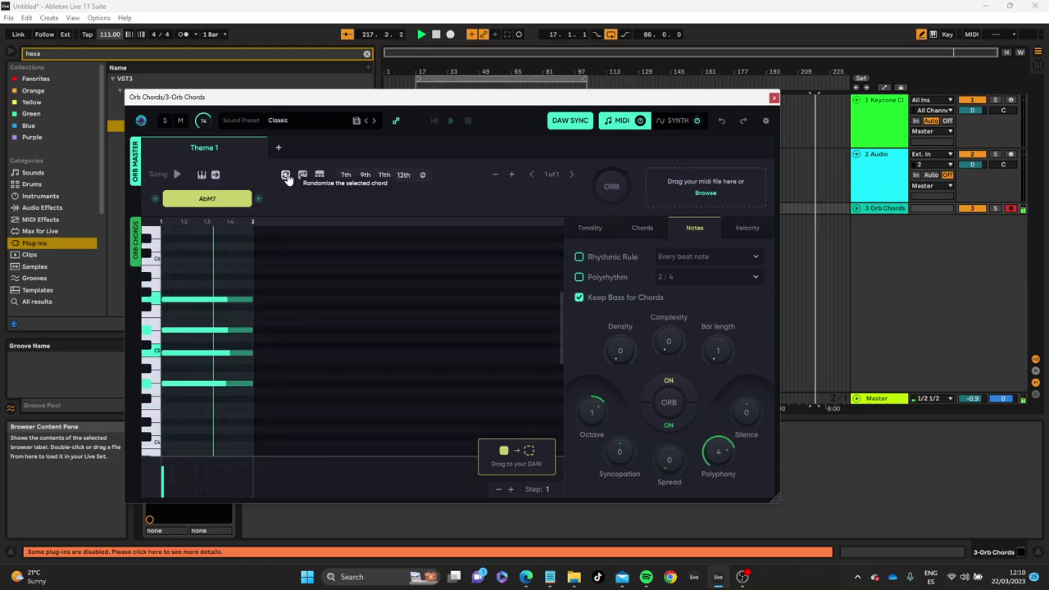
left_click(286, 177)
left_click(285, 177)
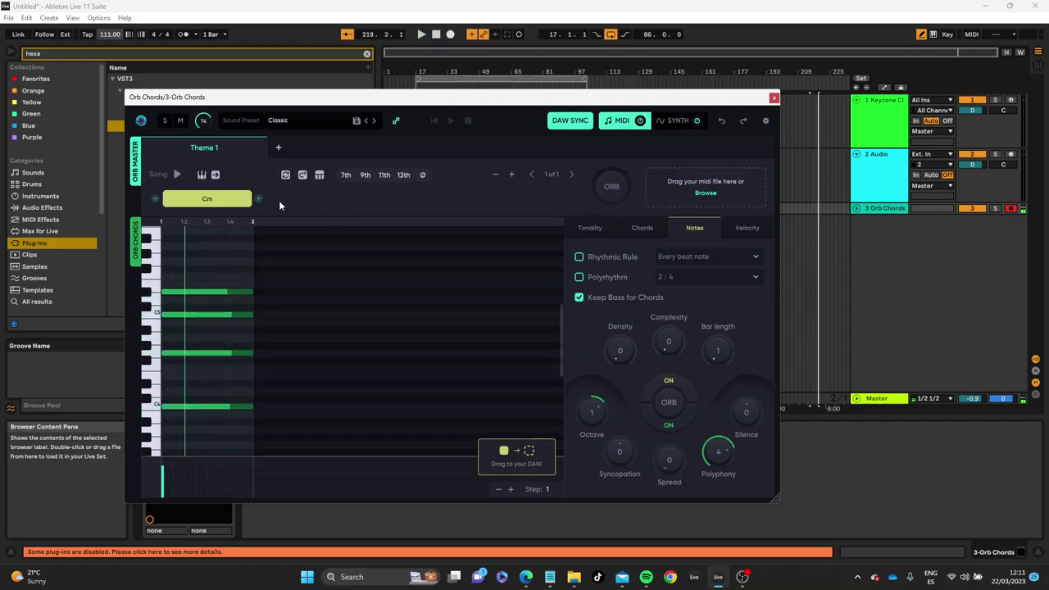
Add three chords after Cm to build a four-chord progression
left_click(258, 201)
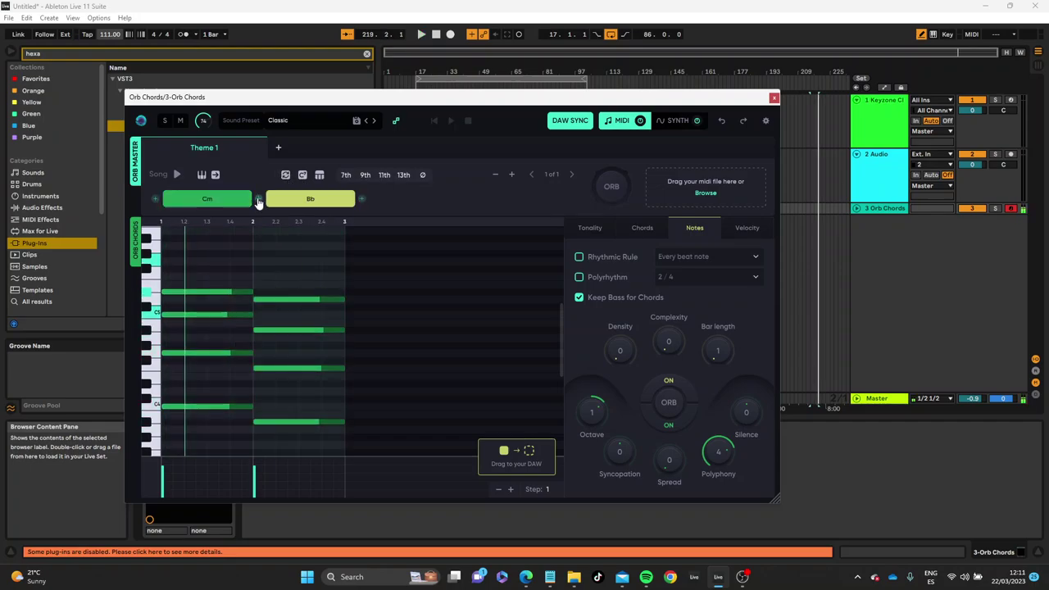
left_click(258, 201)
left_click(258, 201)
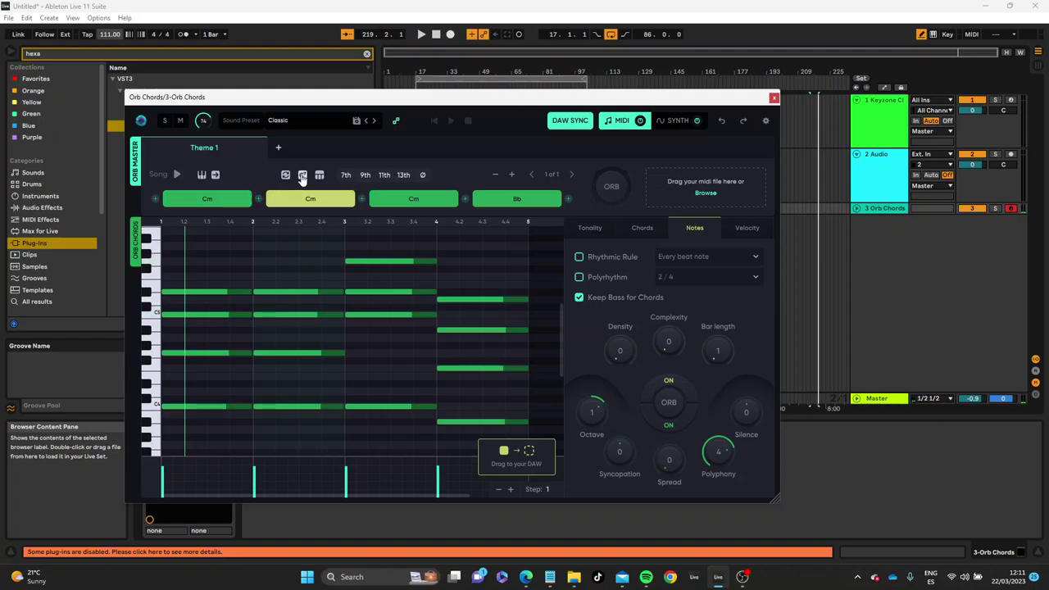
Randomize the chords repeatedly until they read Eb–Bb–Cm–Eb, then play it
left_click(302, 177)
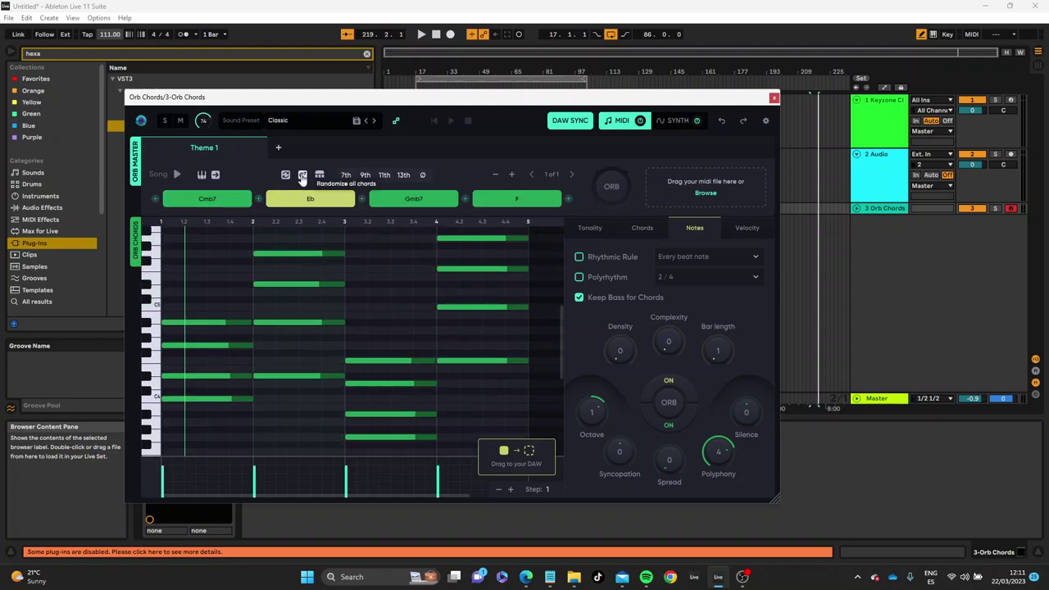
left_click(302, 177)
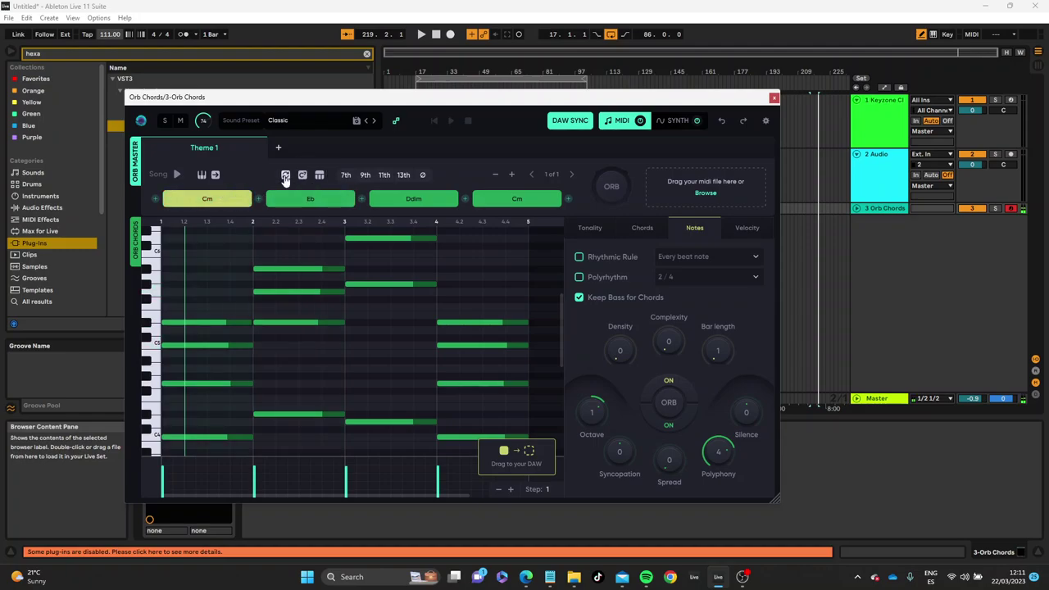
left_click(286, 177)
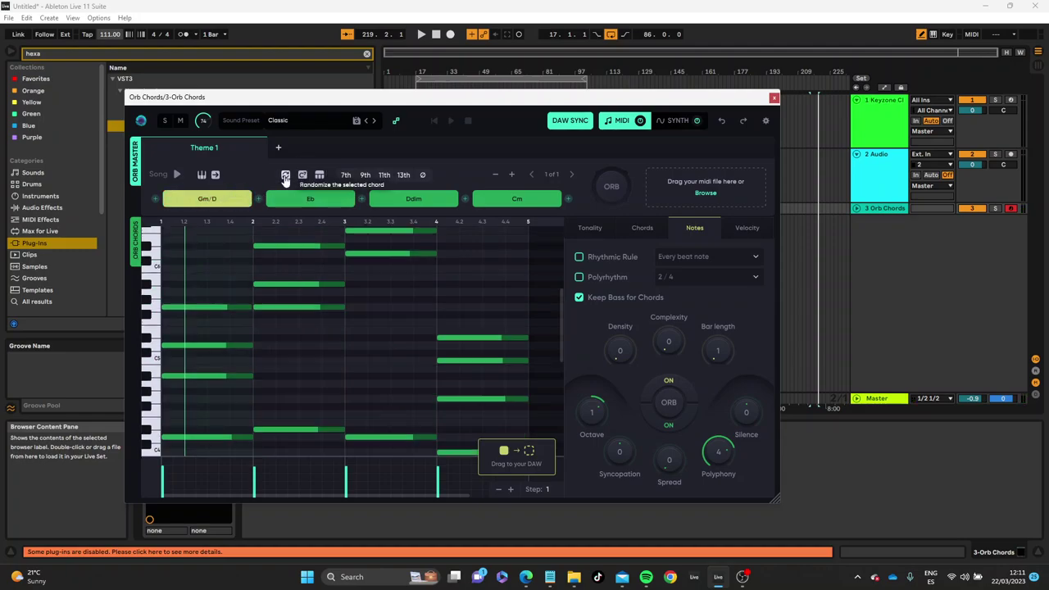
left_click(285, 177)
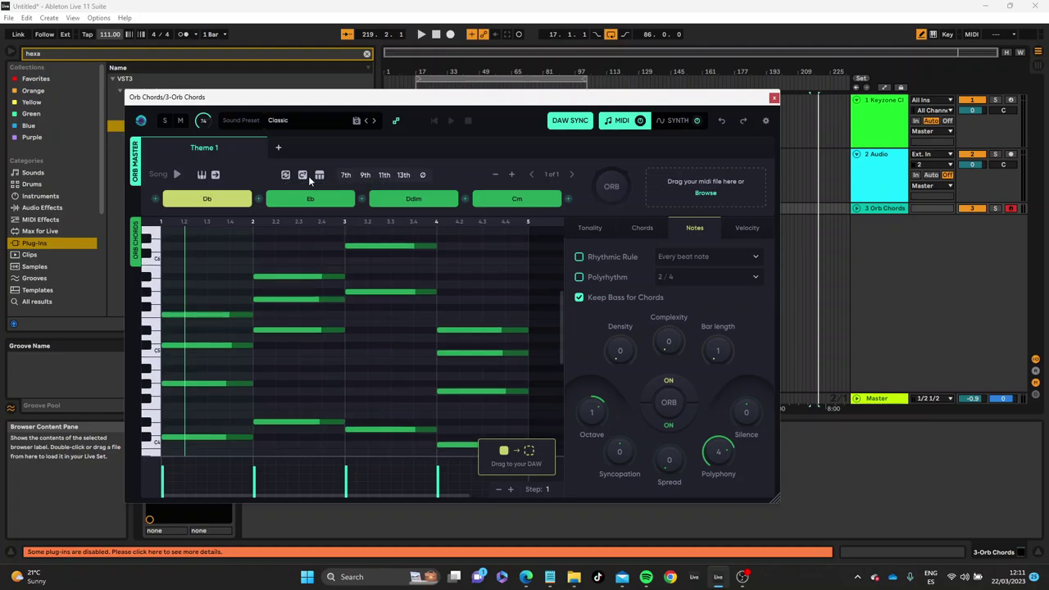
left_click(302, 177)
left_click(302, 177)
left_click(302, 177)
left_click(302, 177)
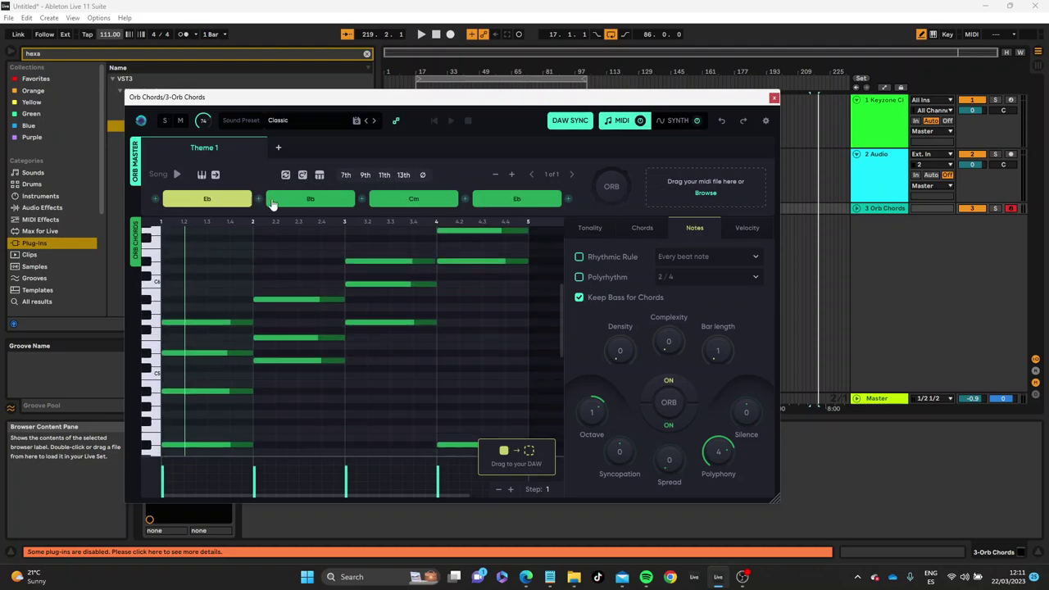
key("space")
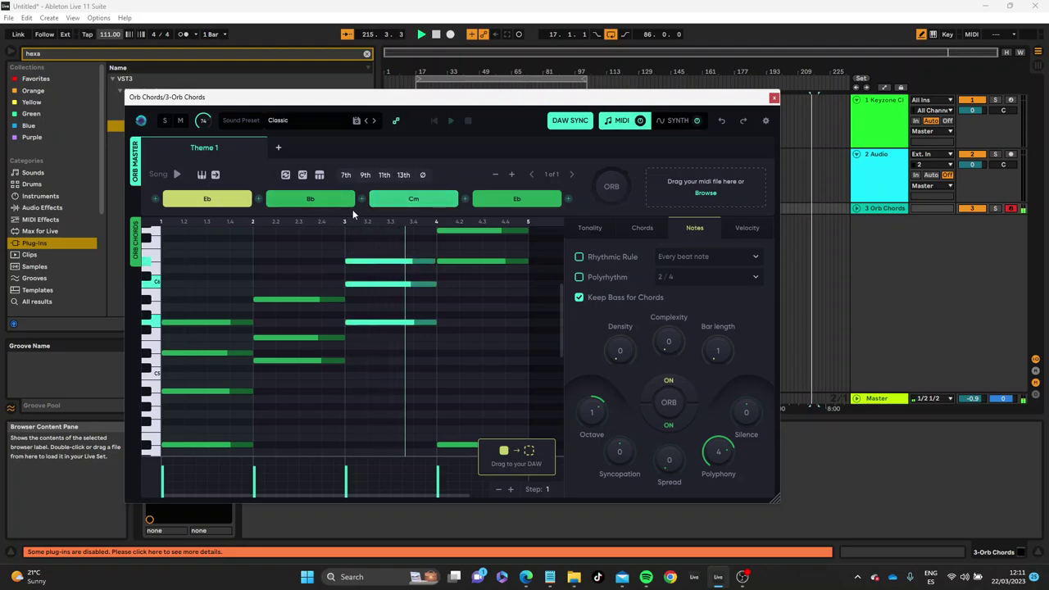
Strip the progression to Eb, make it EbM7, add a Dm chord and play
left_click(179, 174)
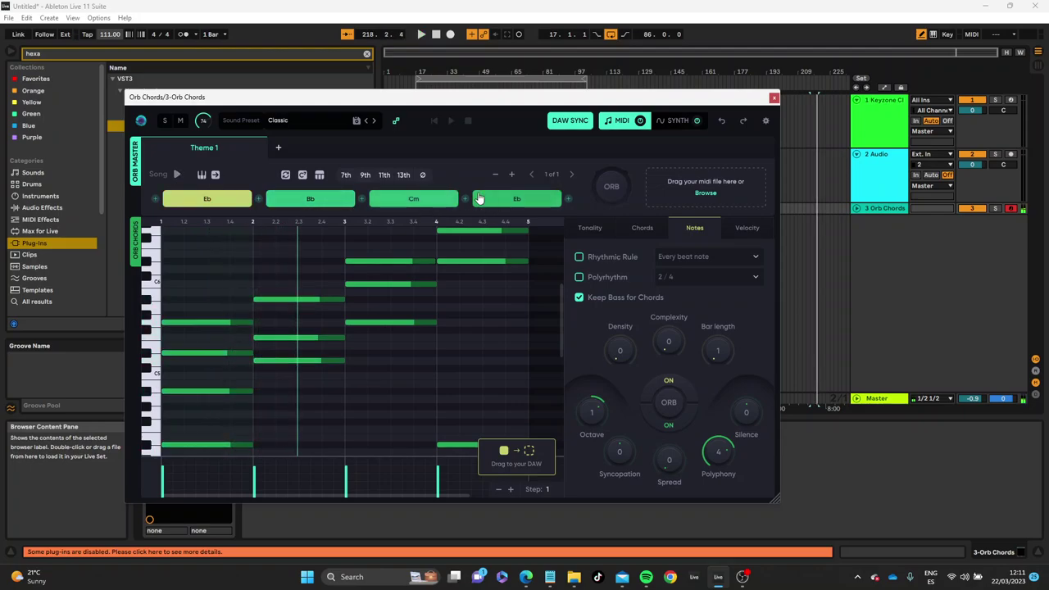
left_click(354, 199)
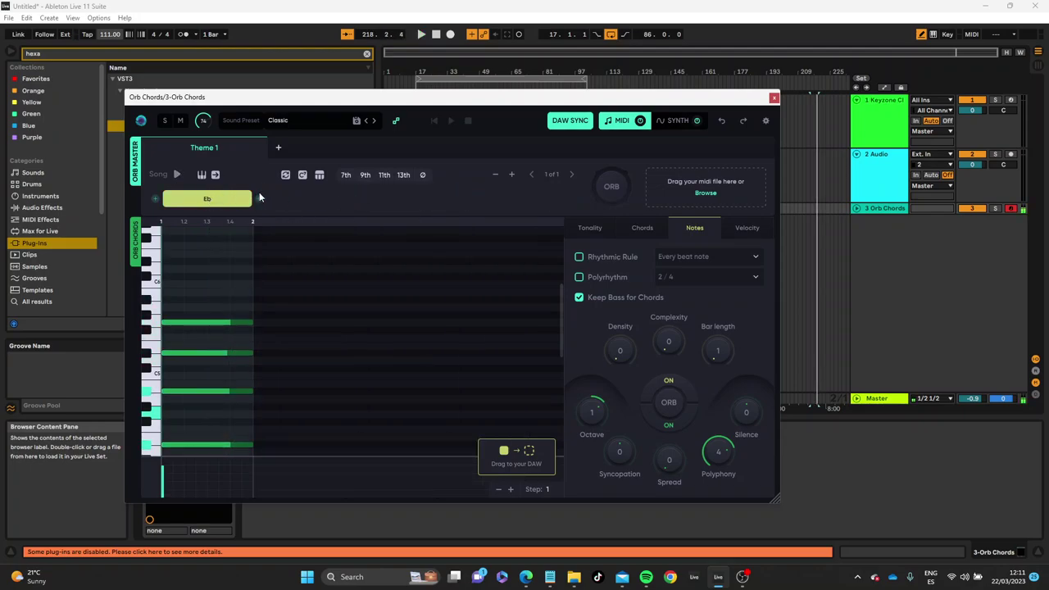
mouse_move(259, 204)
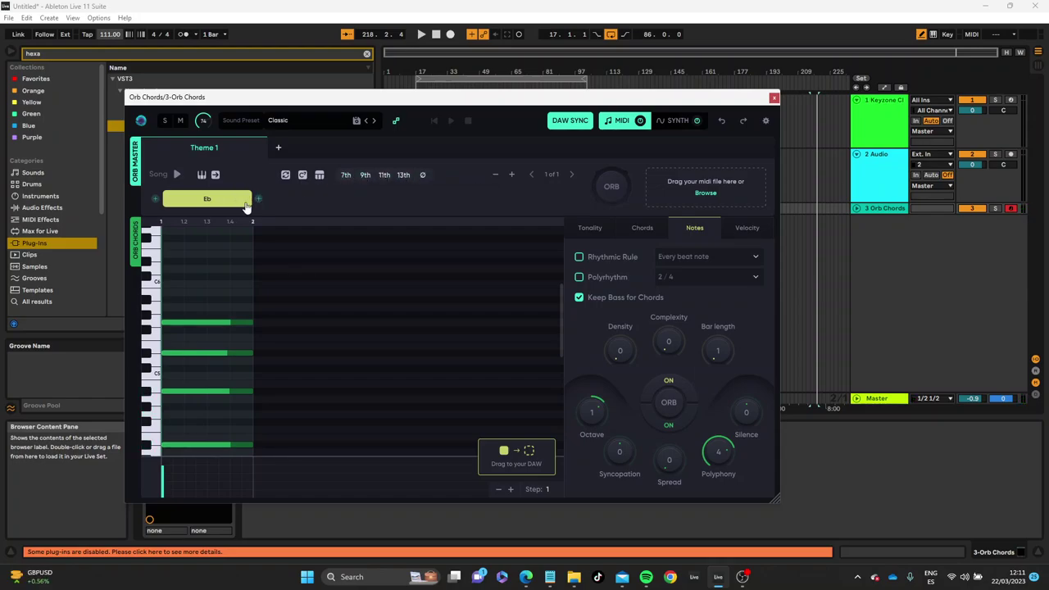
left_click(347, 176)
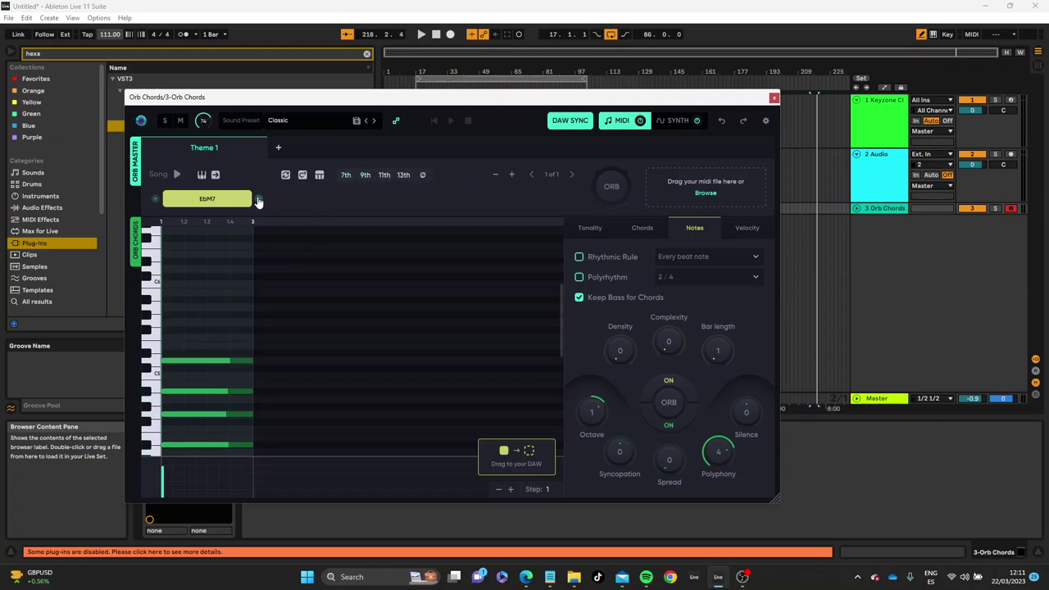
left_click(258, 200)
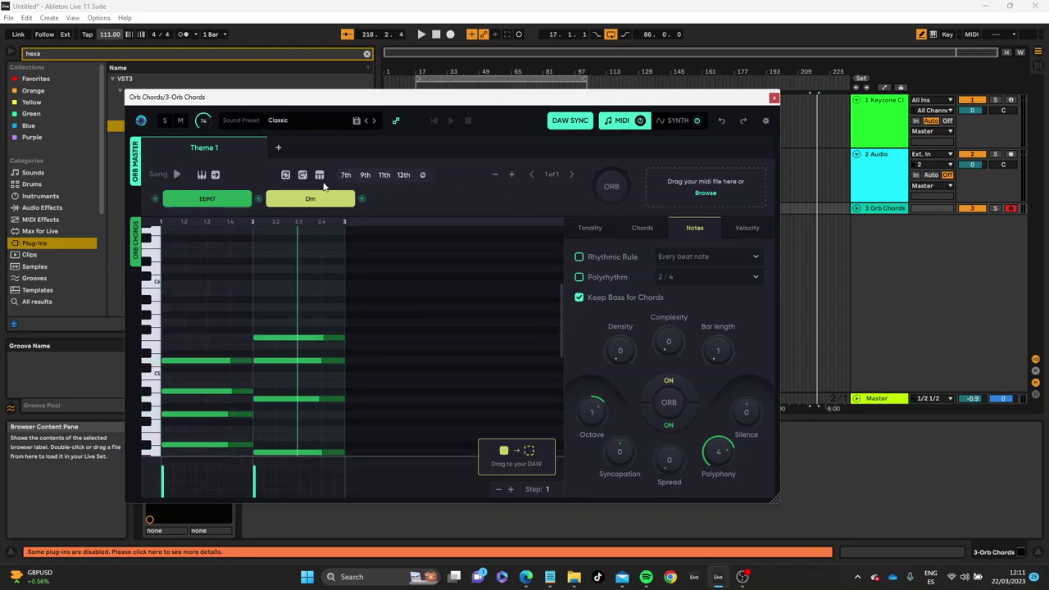
key("space")
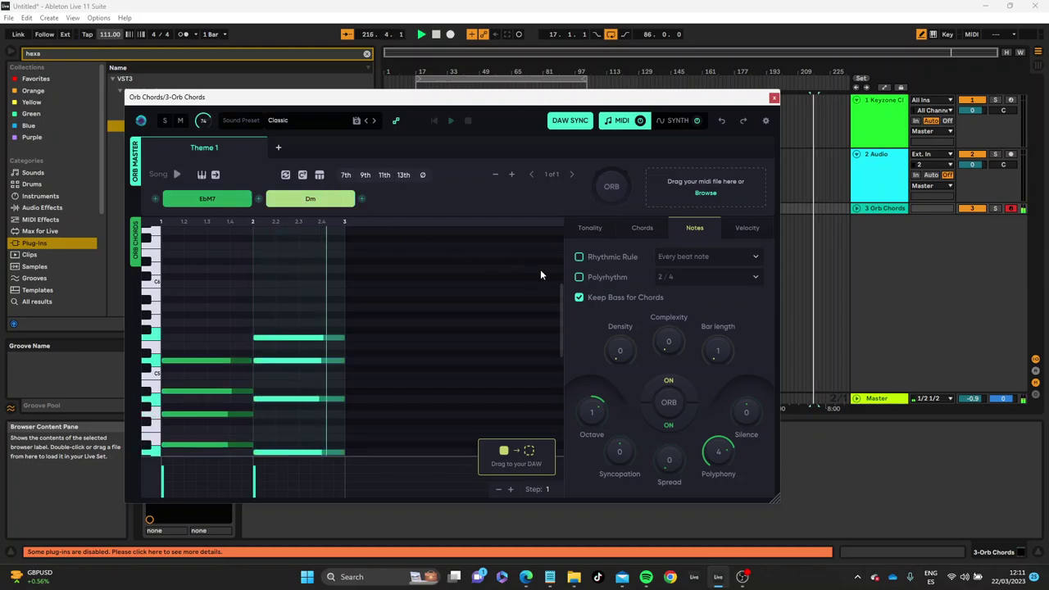
Add a third chord, randomize it into Ab, and play from the start
left_click(361, 199)
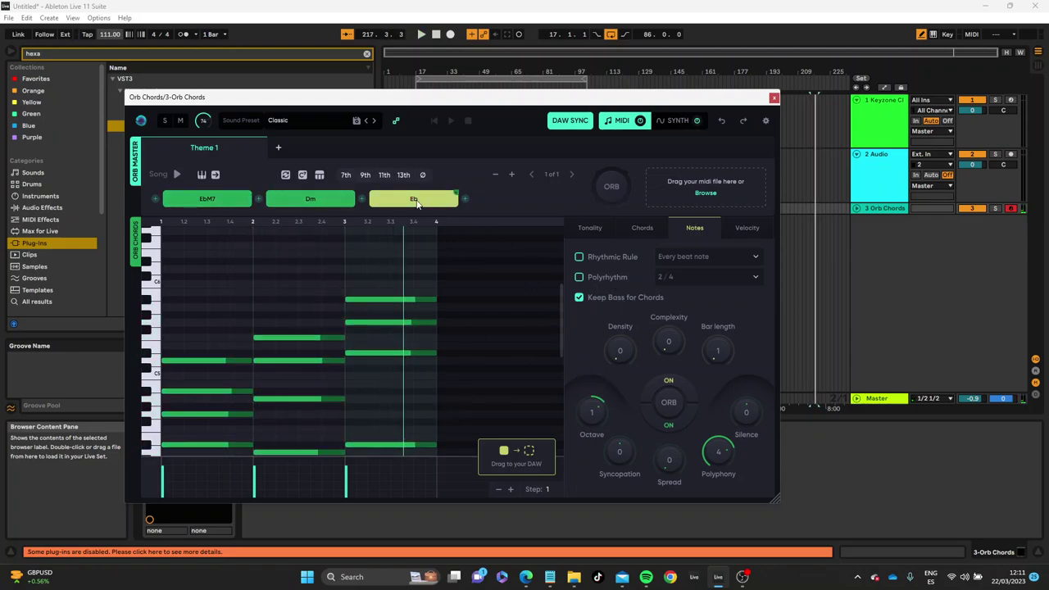
left_click(286, 176)
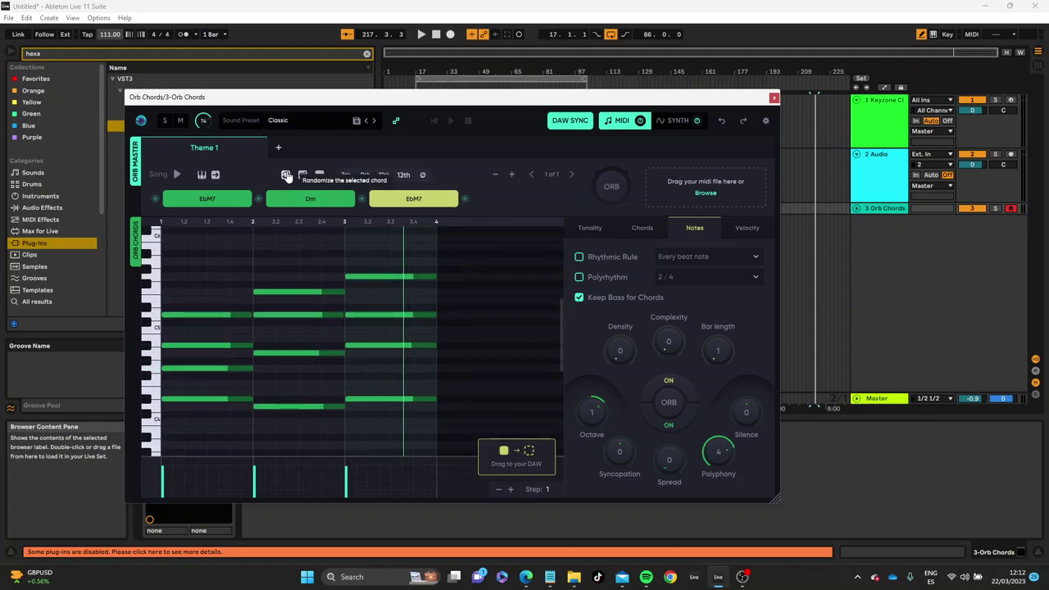
left_click(285, 177)
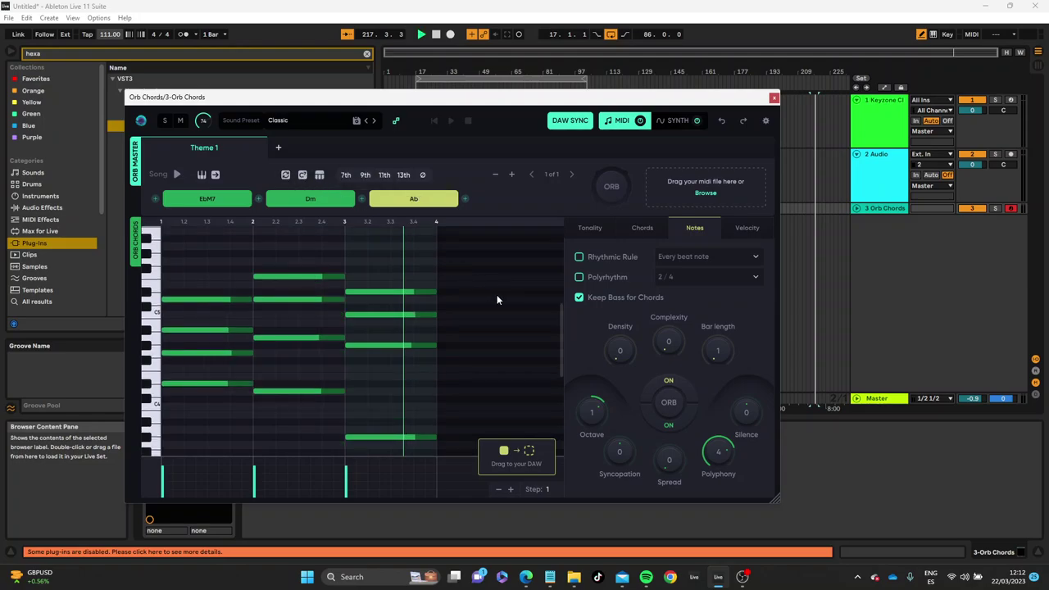
key("space")
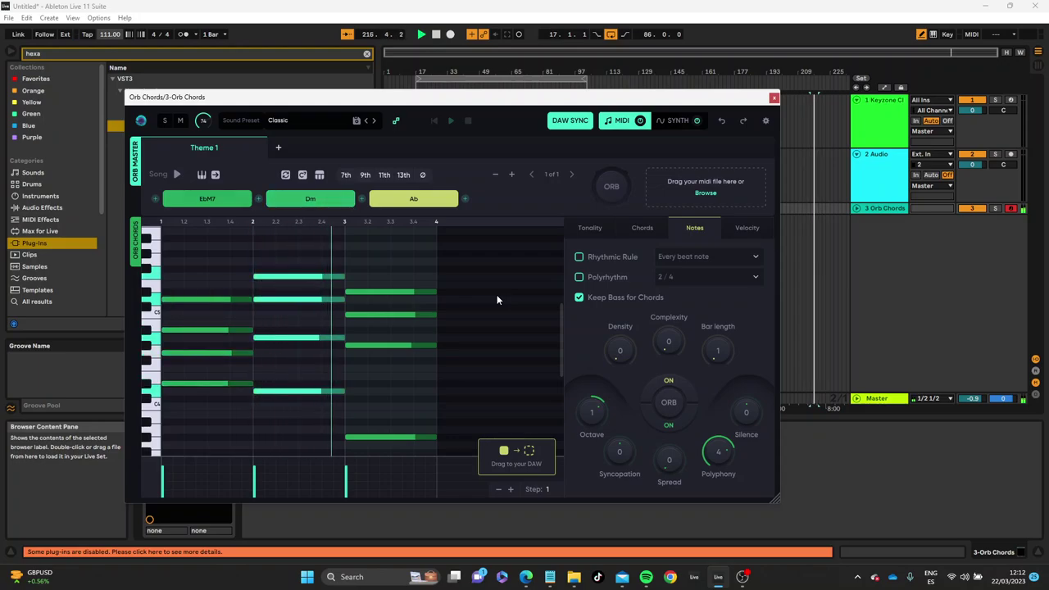
Add a fourth chord and audition EbM7, Dm, Ab and the new Dm individually
left_click(464, 200)
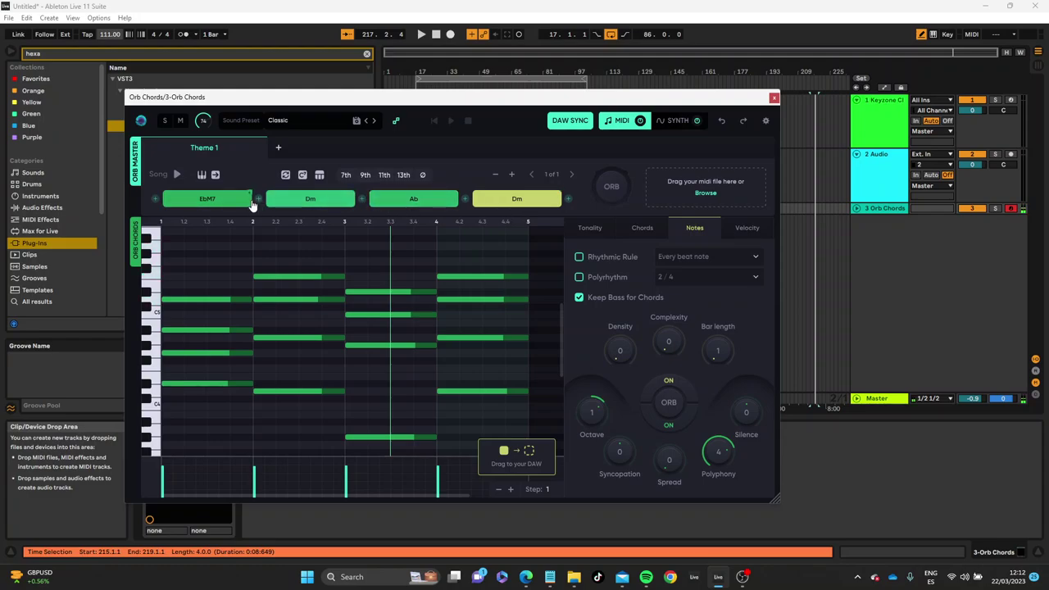
left_click(207, 199)
left_click(296, 200)
left_click(410, 200)
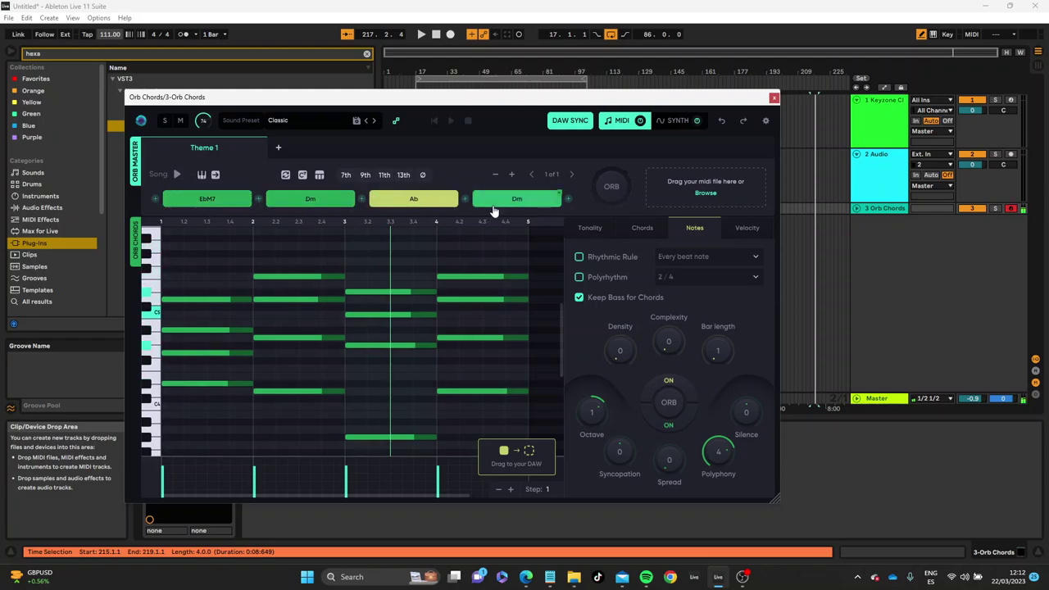
left_click(493, 203)
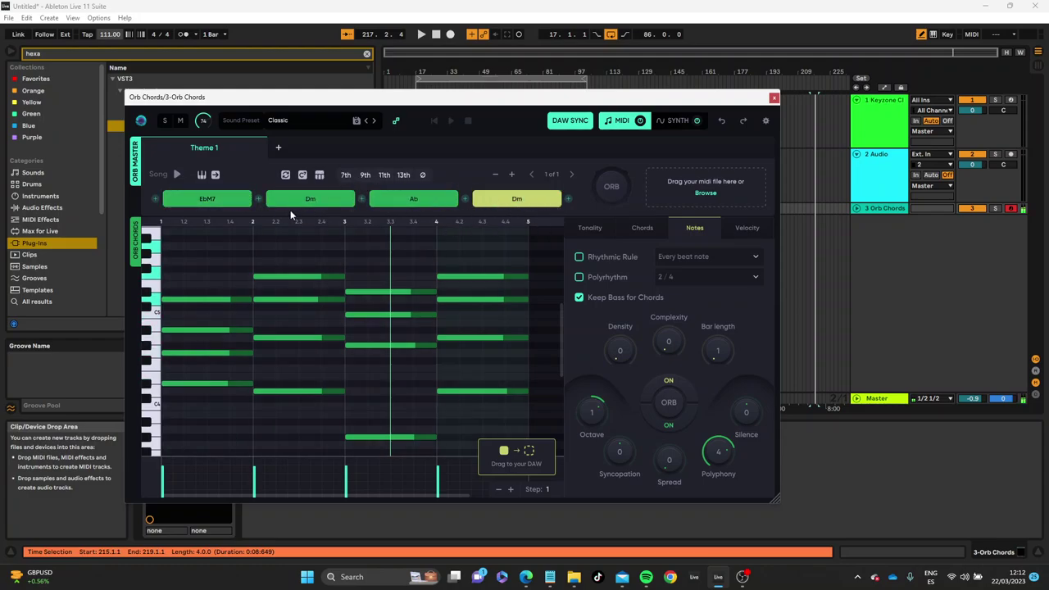
Reroll the last chord, auditioning Gb7 and then Cm in the progression
left_click(286, 176)
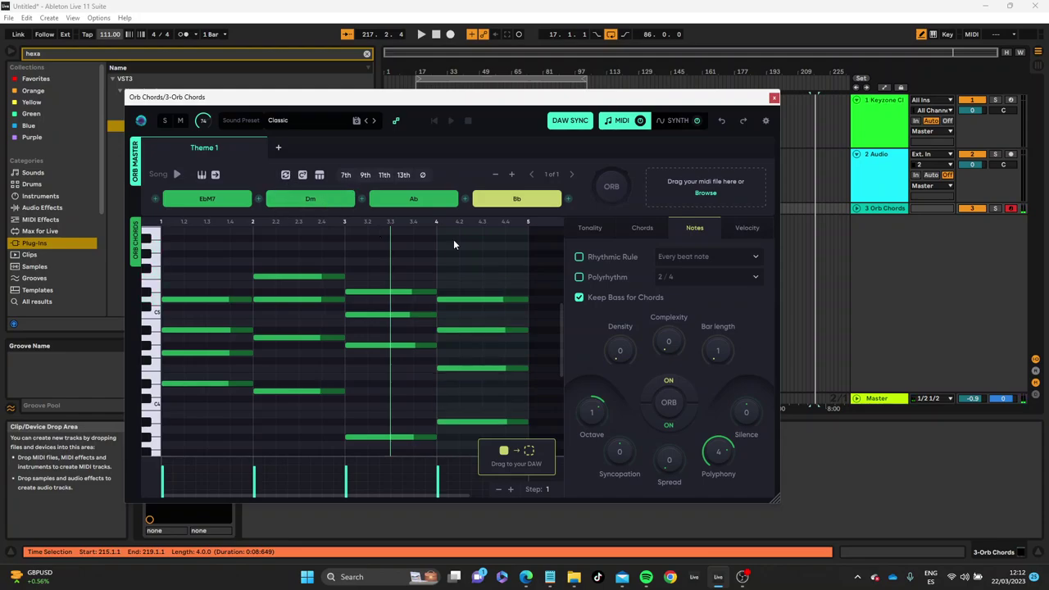
left_click(177, 176)
left_click(285, 177)
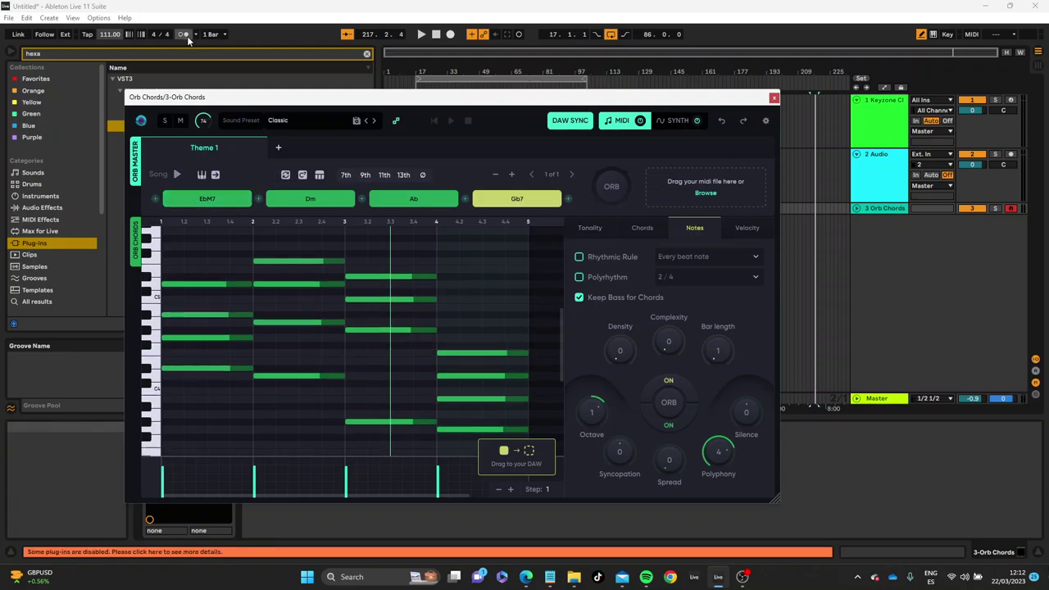
left_click(174, 175)
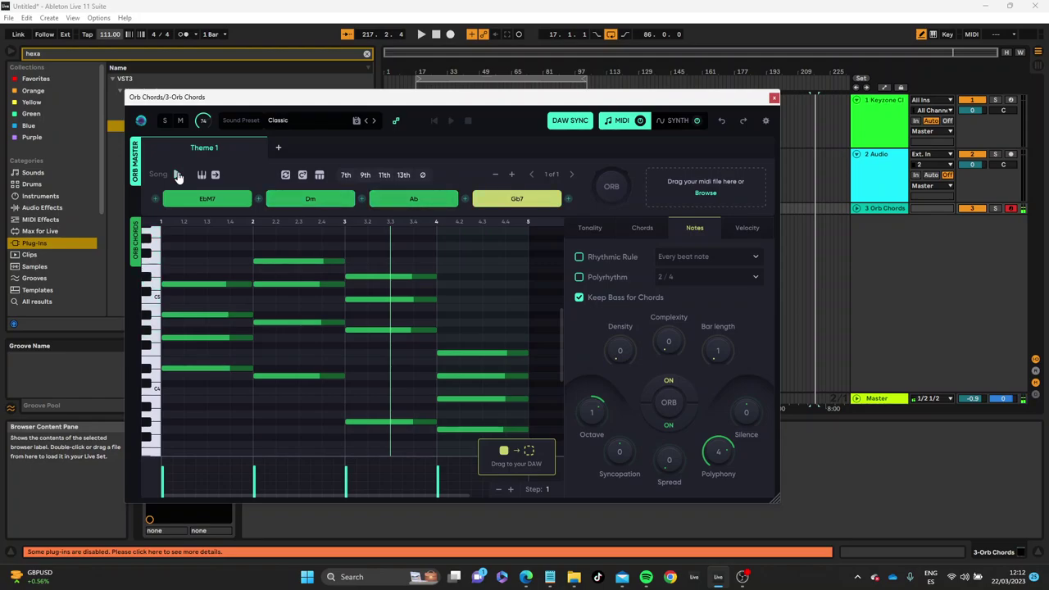
left_click(286, 175)
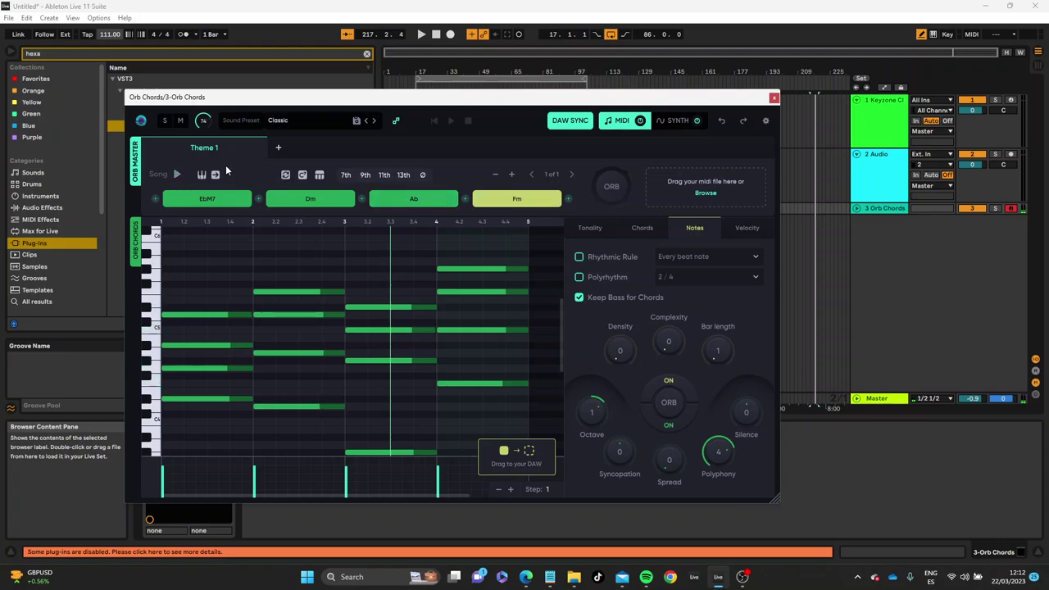
left_click(285, 175)
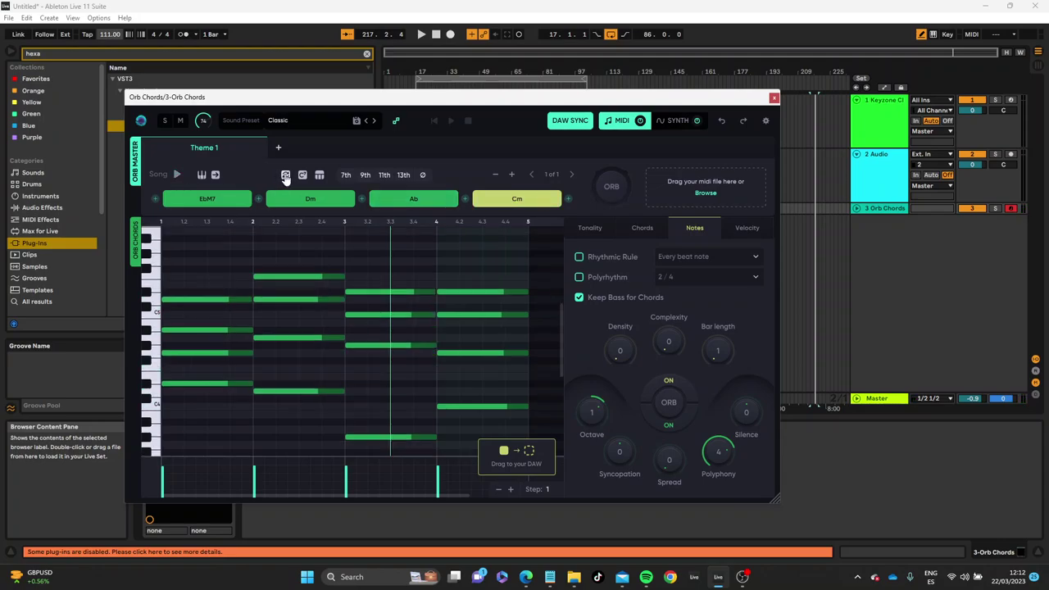
left_click(177, 175)
Reroll the last chord to Bb/D, then play the progression, restarting from Ab
left_click(285, 177)
left_click(286, 177)
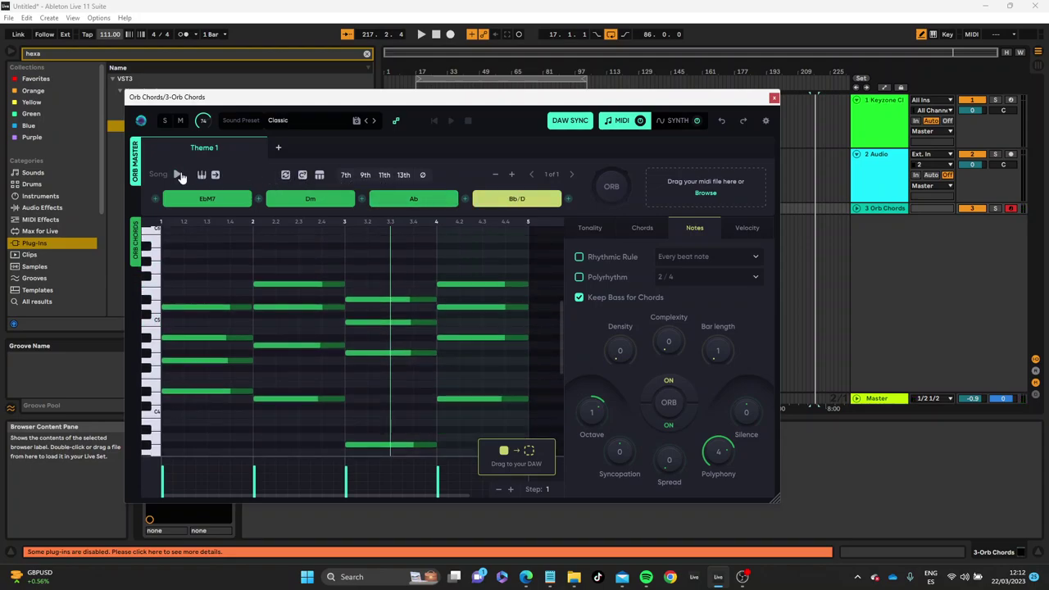
left_click(179, 175)
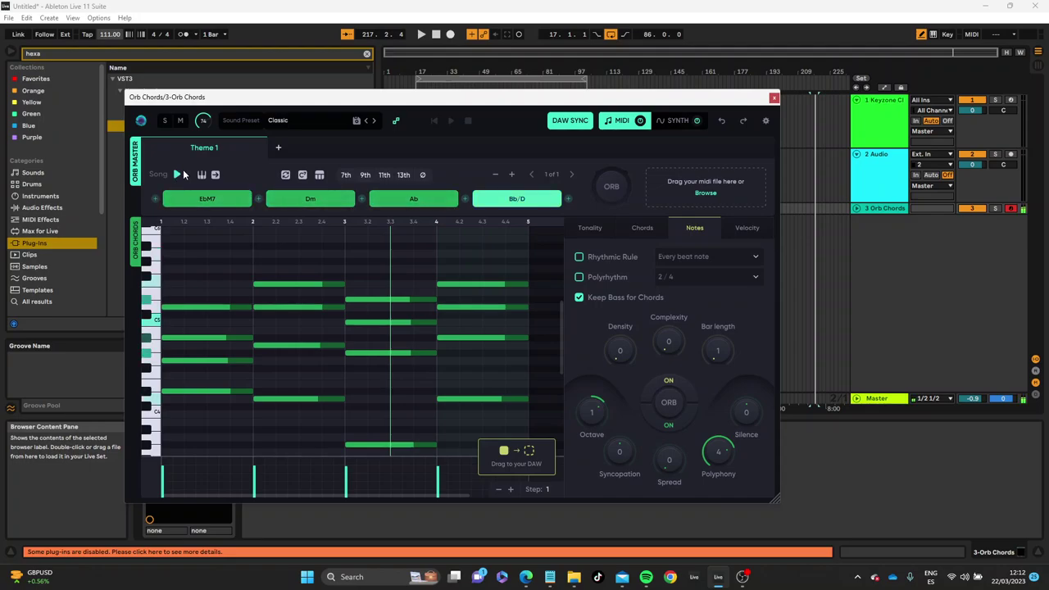
left_click(184, 173)
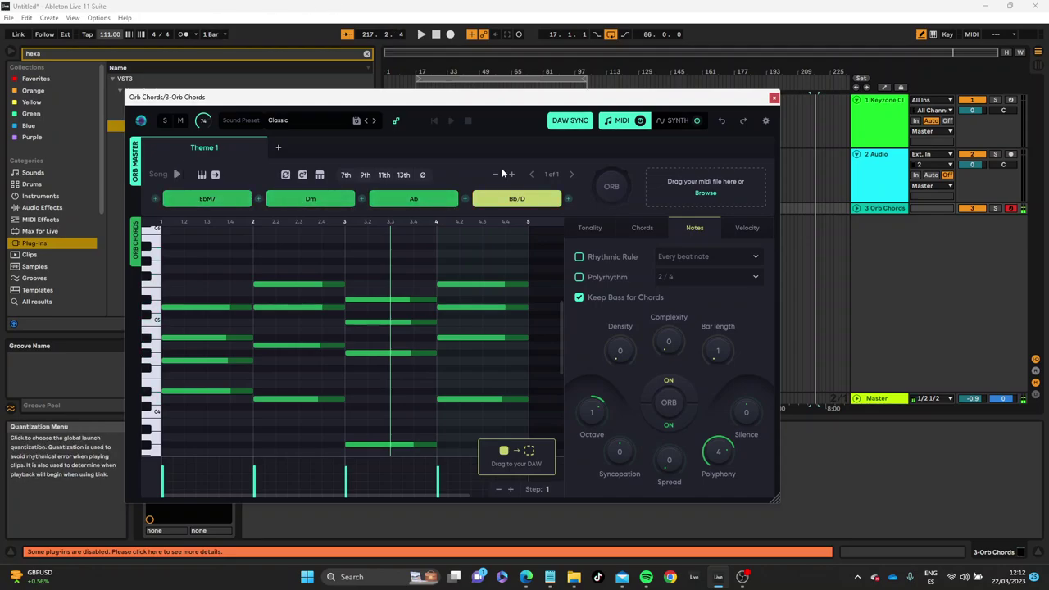
left_click(412, 288)
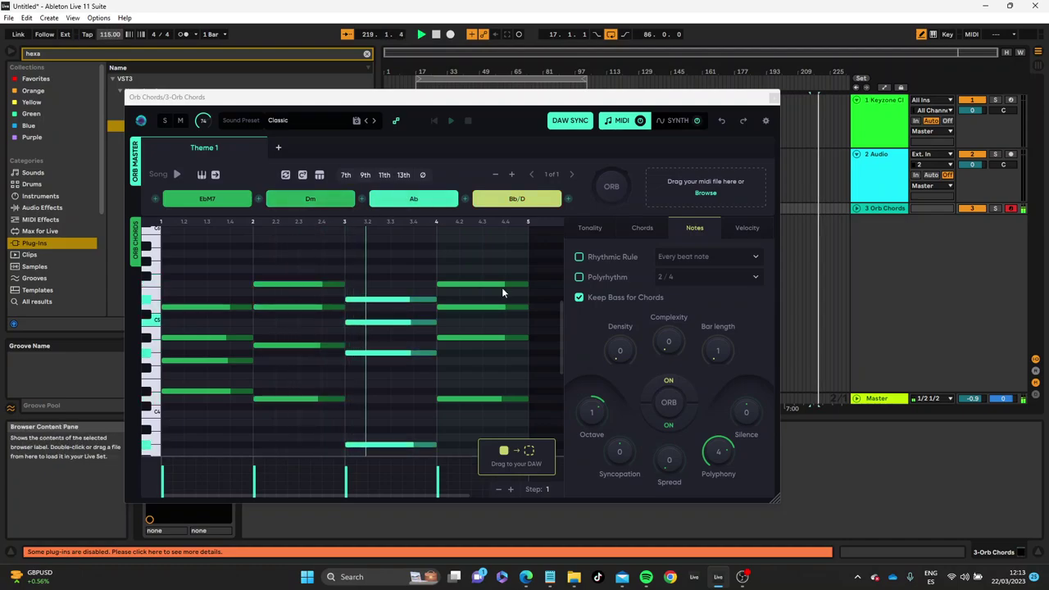
Audition 7th, 9th and 11th extensions, then clear them back to plain Eb, Dm, Ab, Bb/D
key("space")
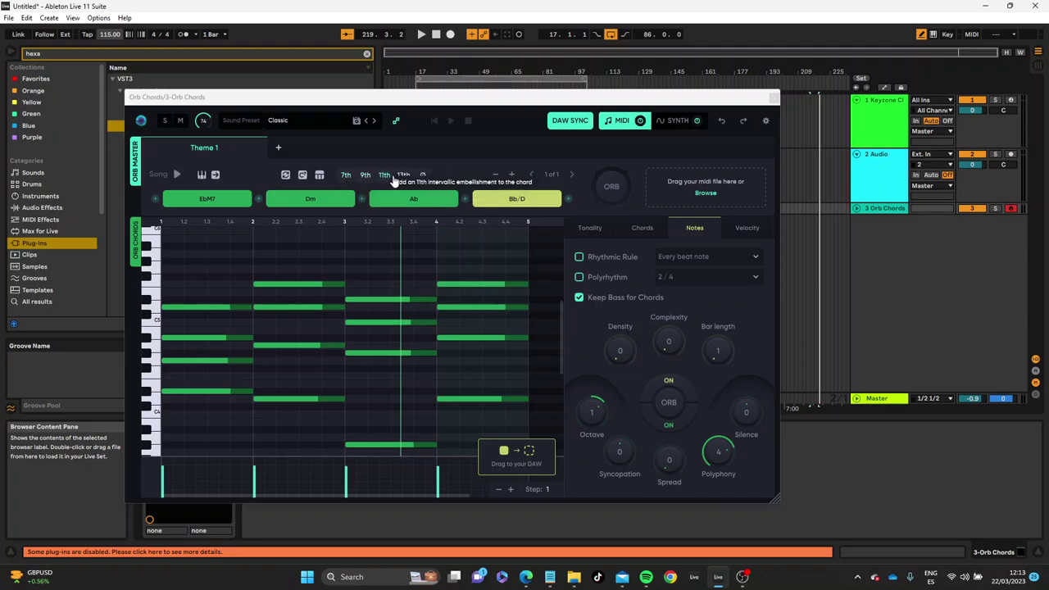
left_click(345, 176)
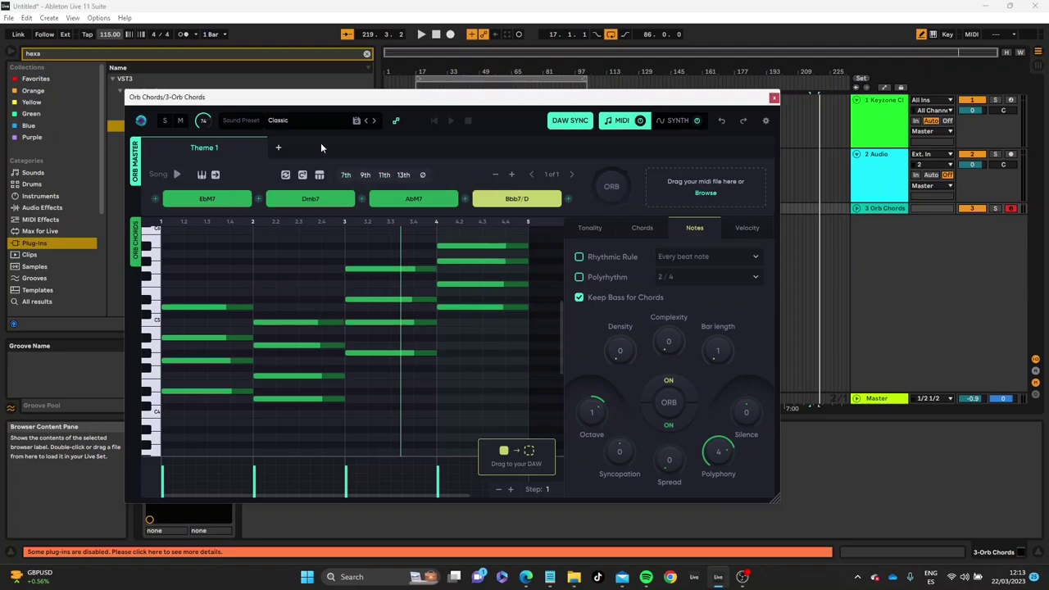
key("space")
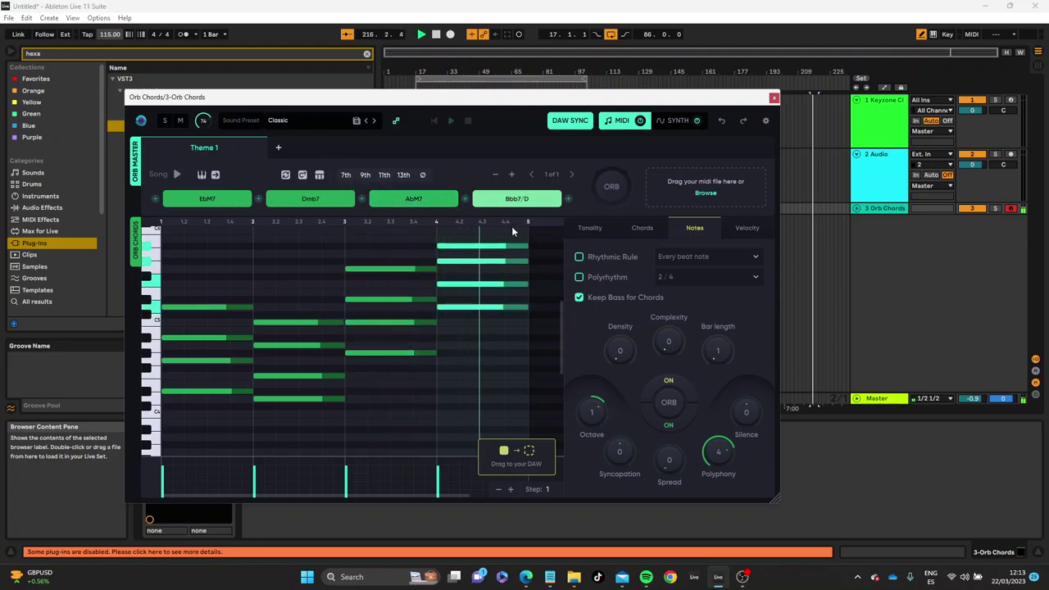
left_click(365, 174)
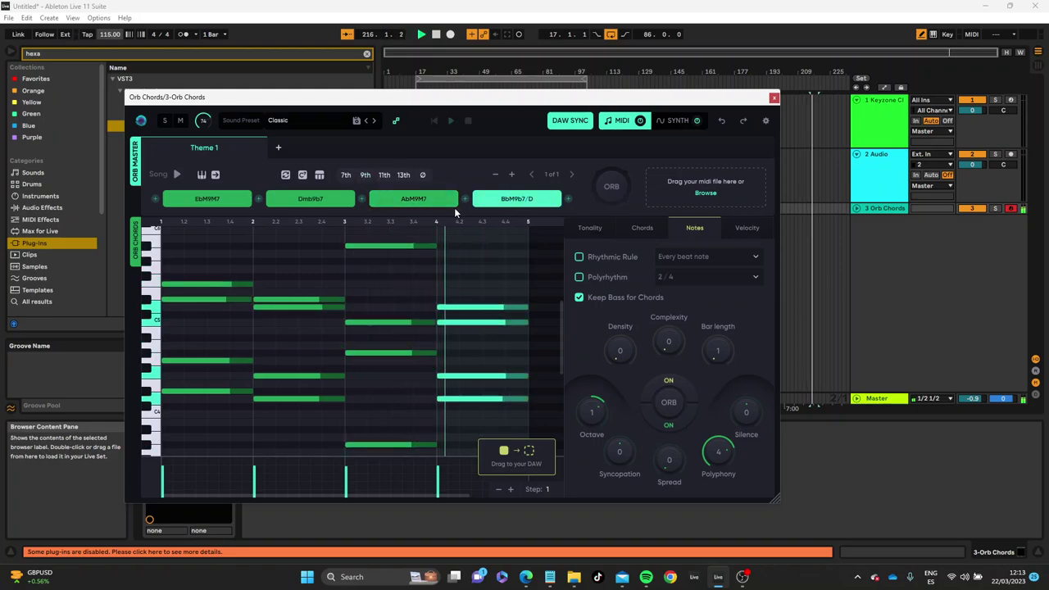
left_click(385, 175)
key("space")
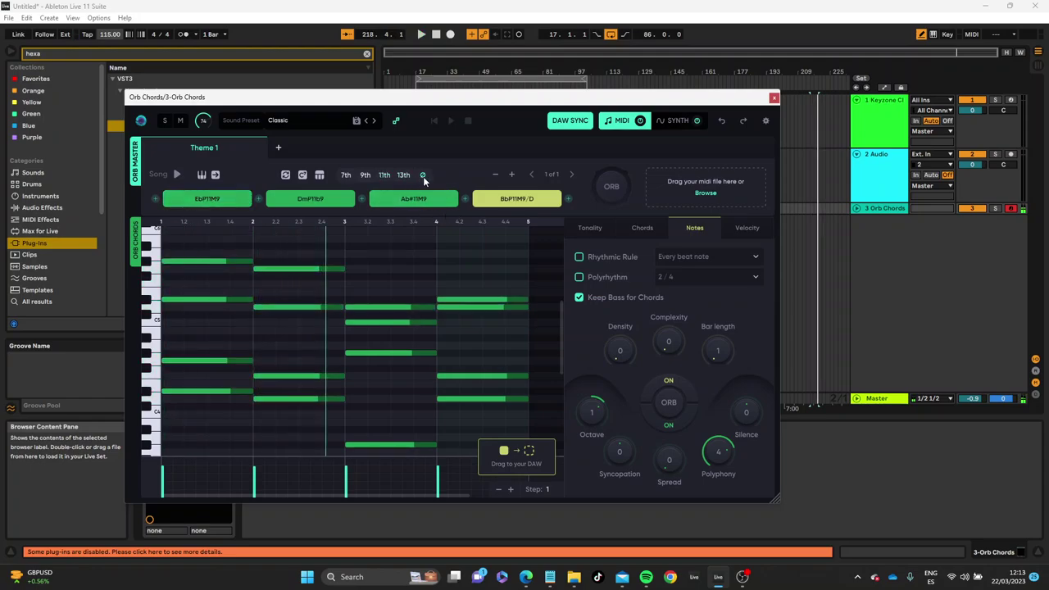
left_click(423, 175)
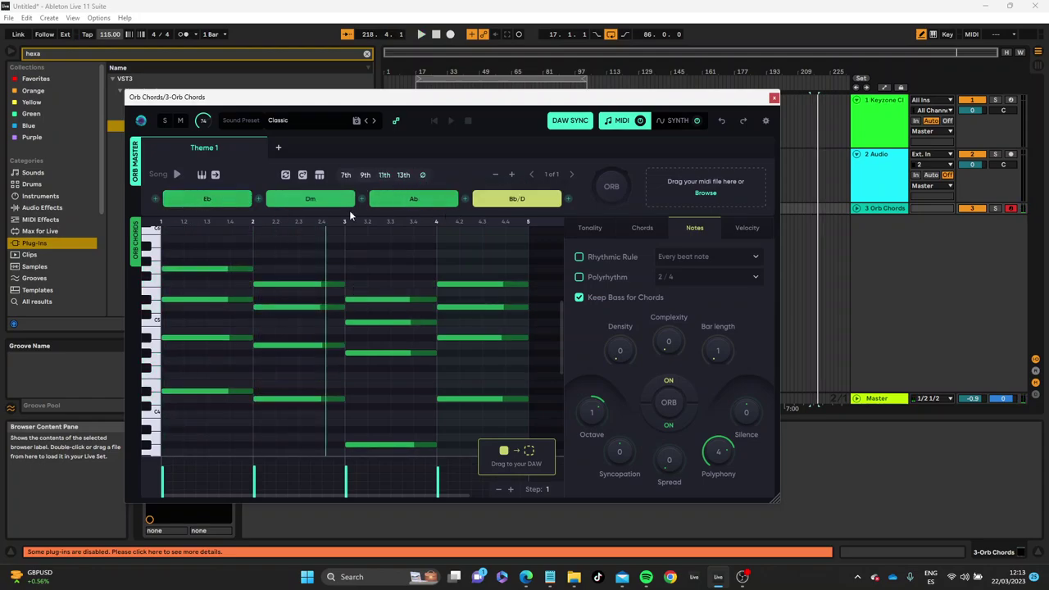
key("space")
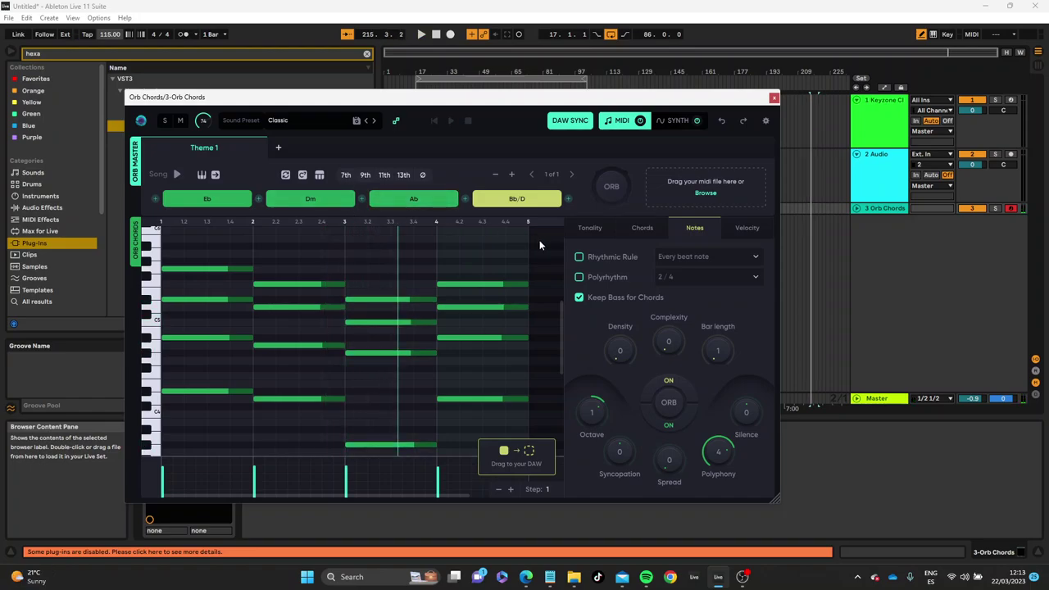
left_click(569, 199)
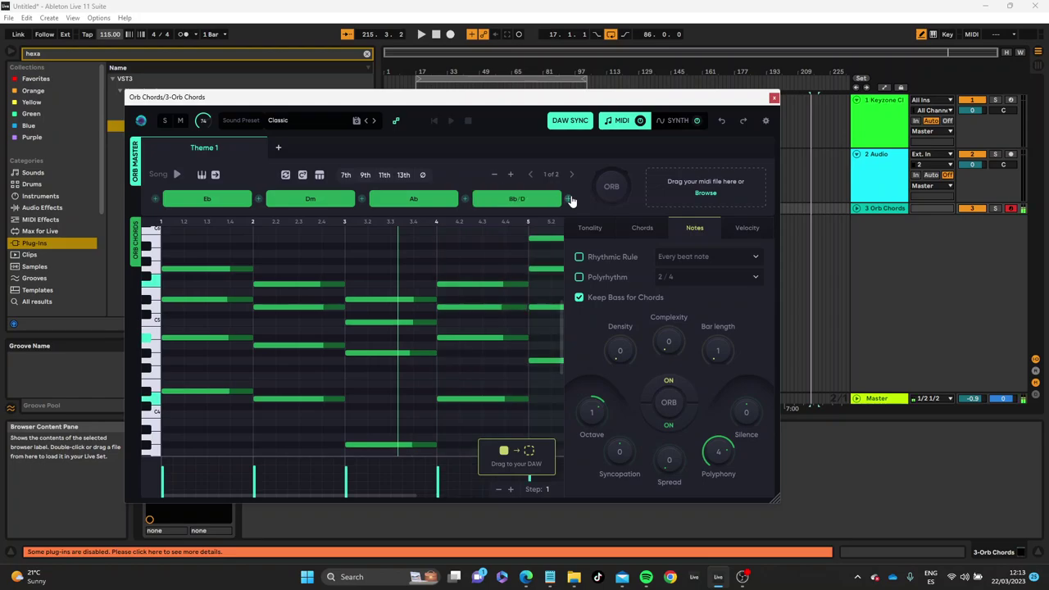
key("space")
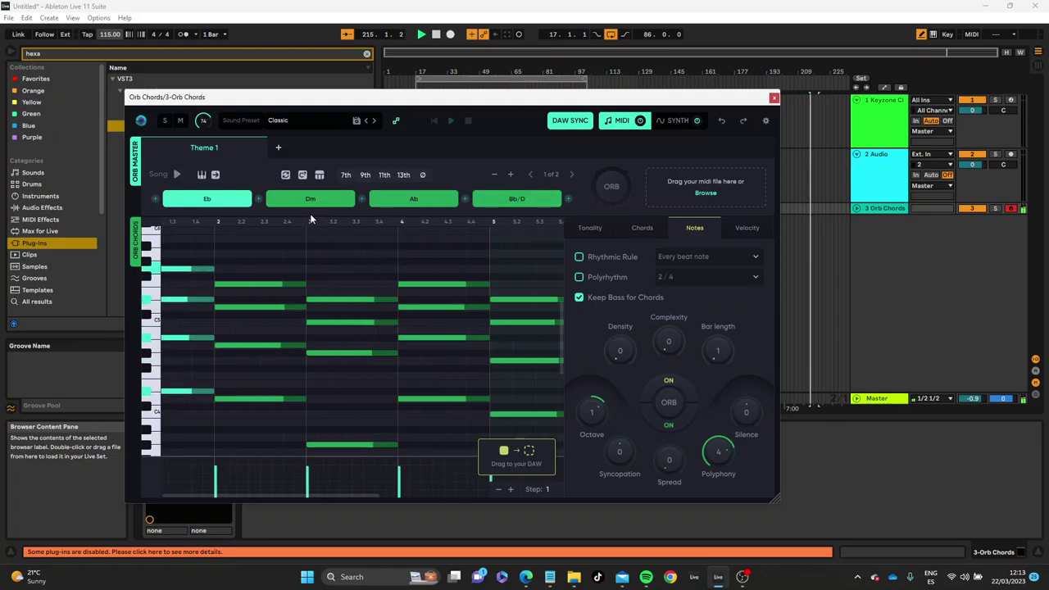
left_click(494, 176)
left_click(510, 176)
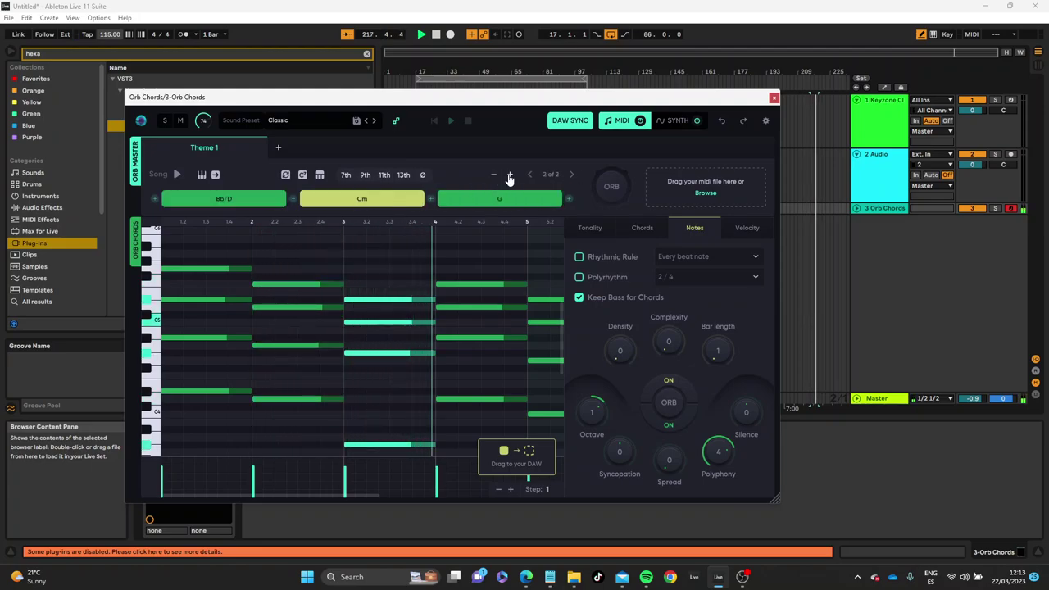
left_click(510, 176)
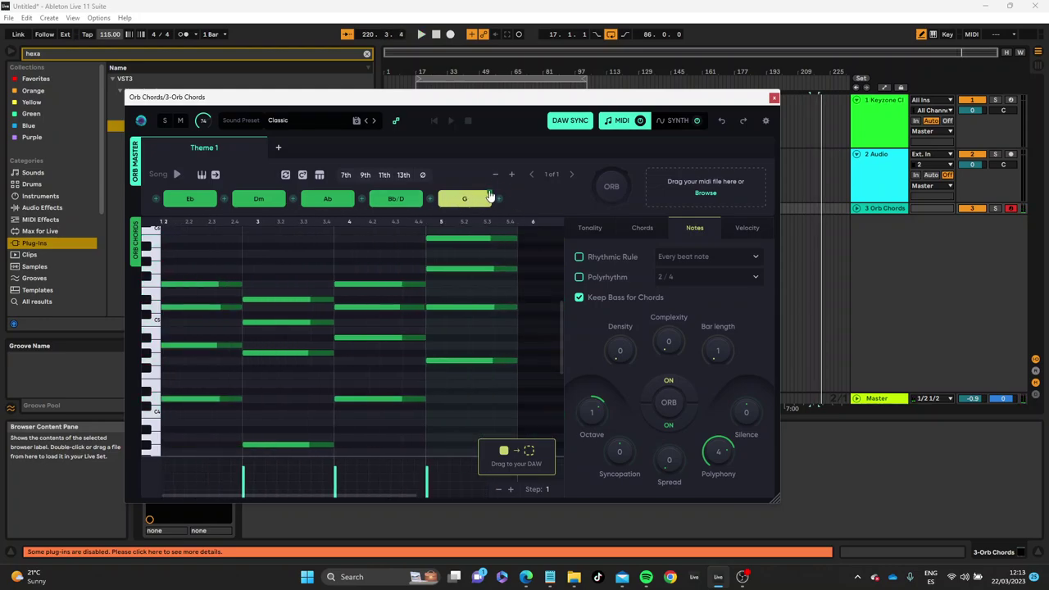
left_click(495, 174)
left_click(494, 175)
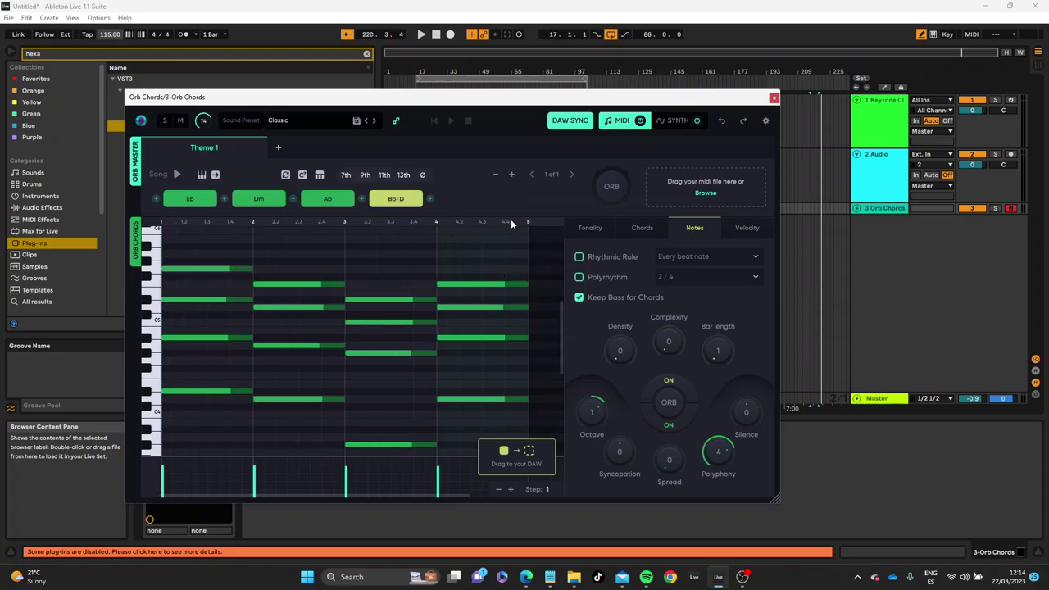
left_click(511, 176)
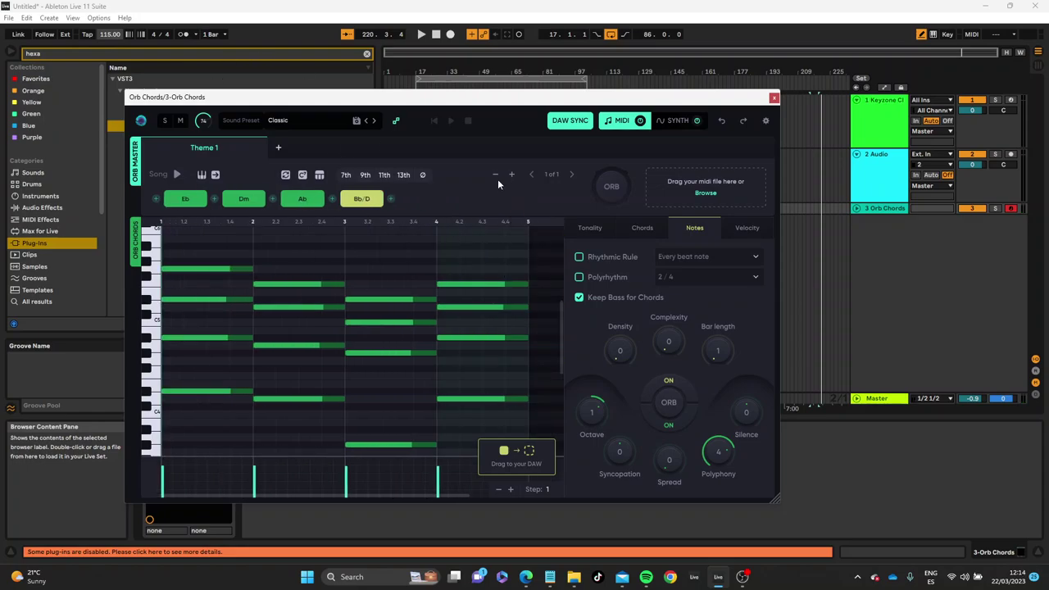
left_click(495, 178)
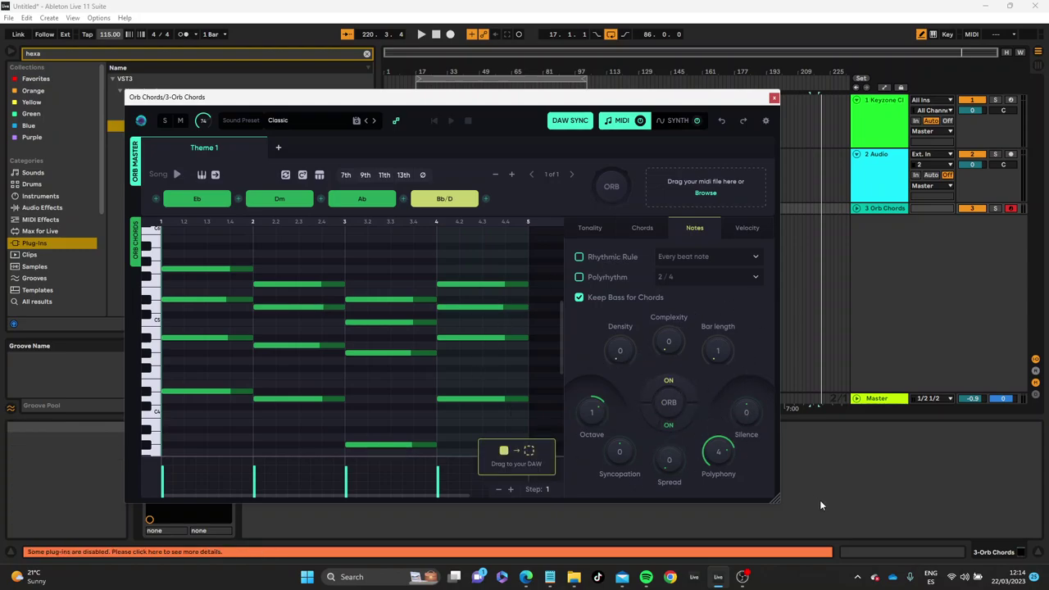
Enable Rhythmic Rule, start playback, and raise the Density knob to 20
left_click(580, 258)
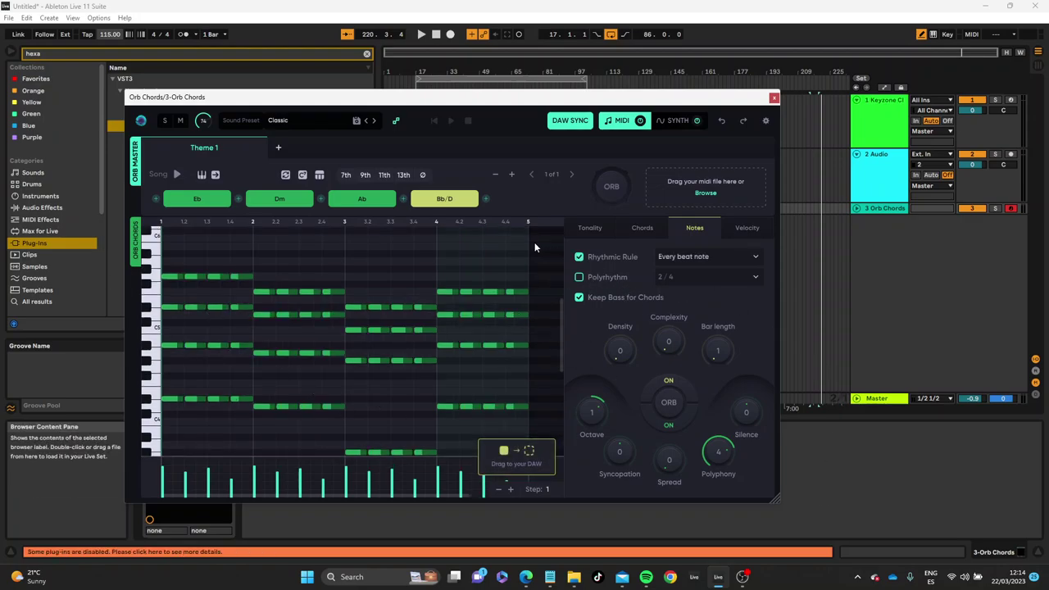
key("space")
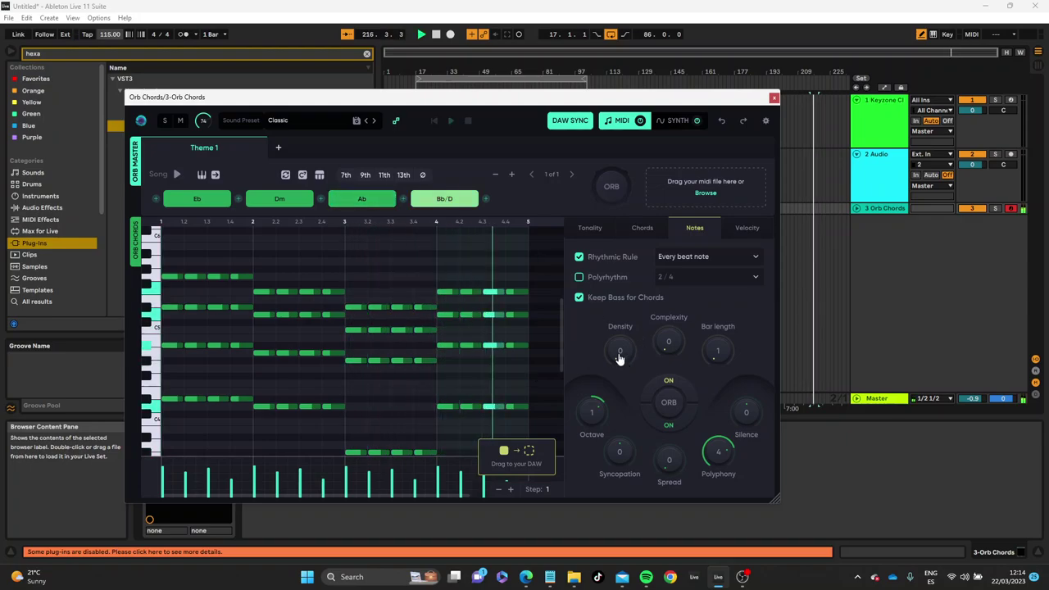
left_click_drag(619, 358, 662, 337)
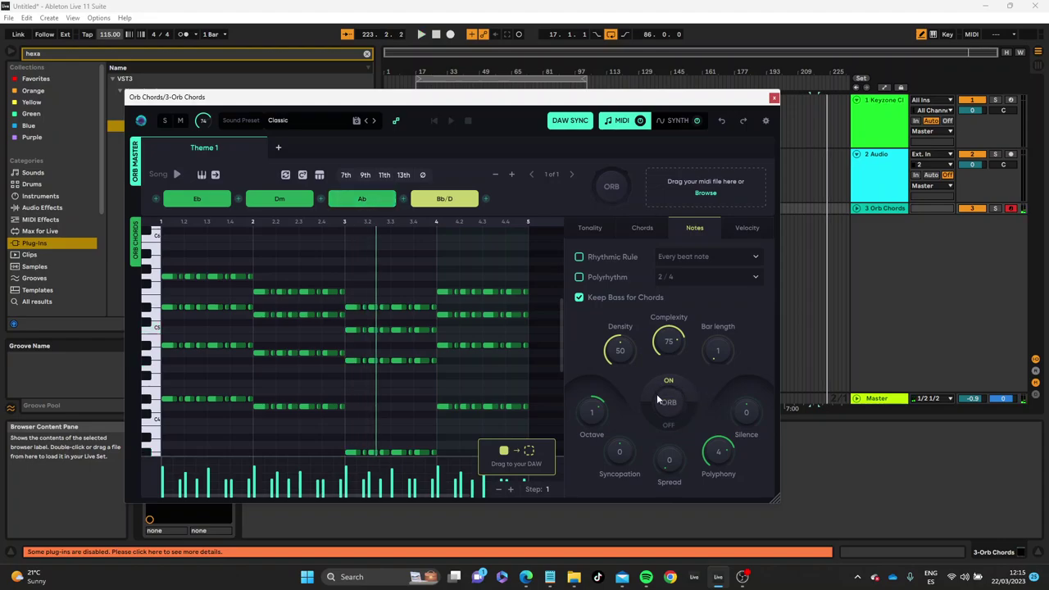
Try a 2/4 polyrhythm, then 3/4, regenerating the chord and note patterns
left_click(579, 278)
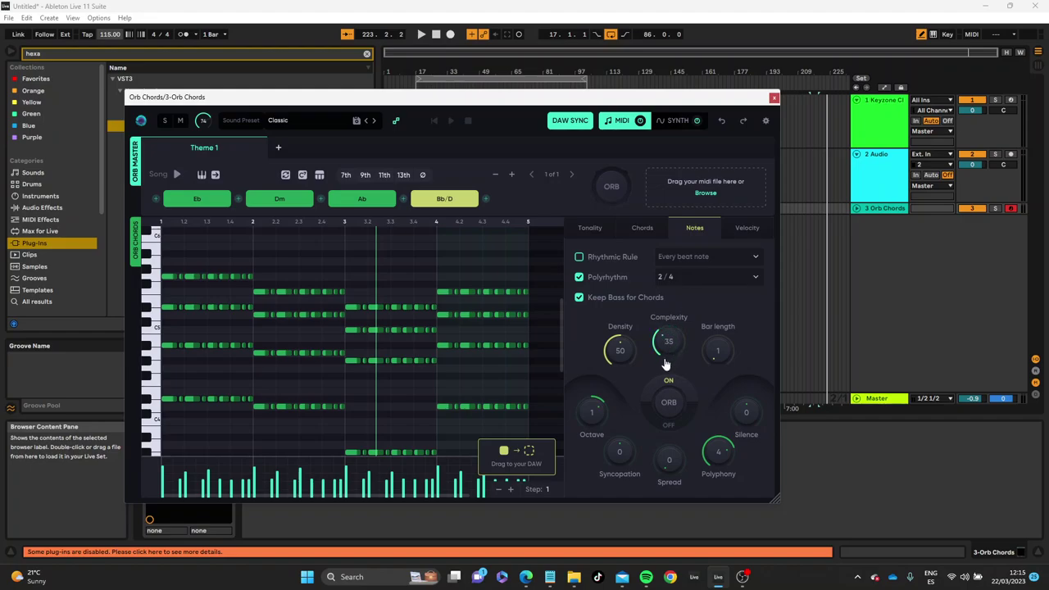
left_click(619, 364)
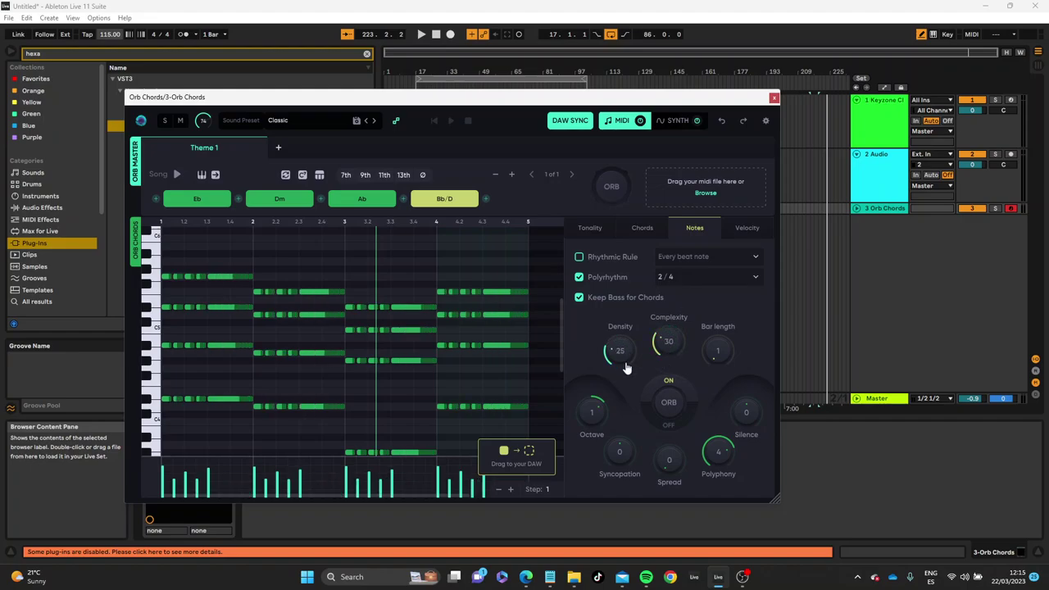
left_click(713, 330)
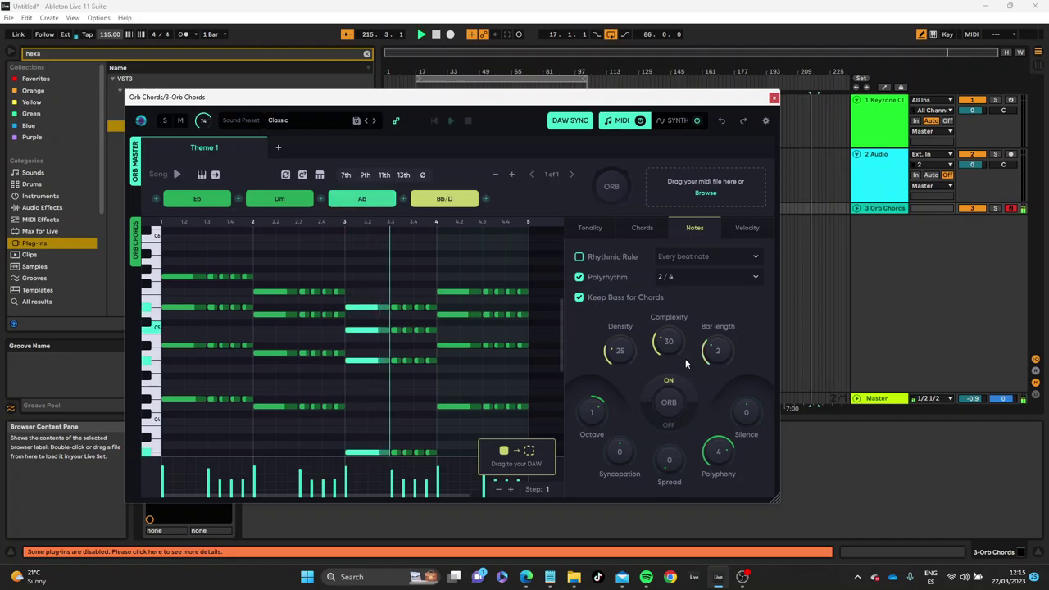
left_click(665, 276)
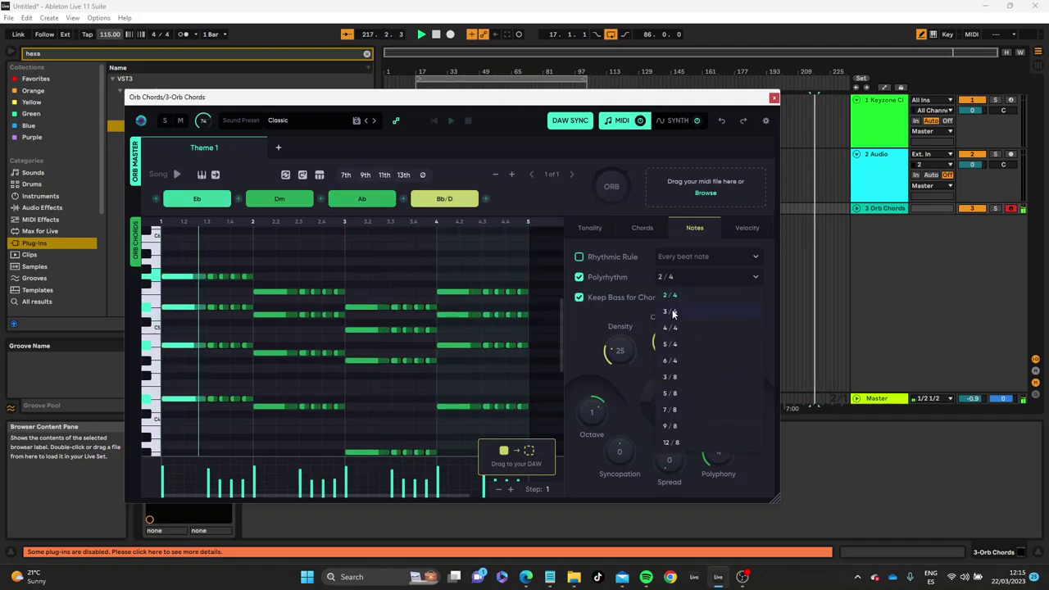
left_click(684, 314)
left_click(895, 456)
Switch off polyrhythm and set the Rhythmic Rule to every 1/8 note with bar length 4
left_click(579, 257)
left_click(685, 256)
left_click(685, 256)
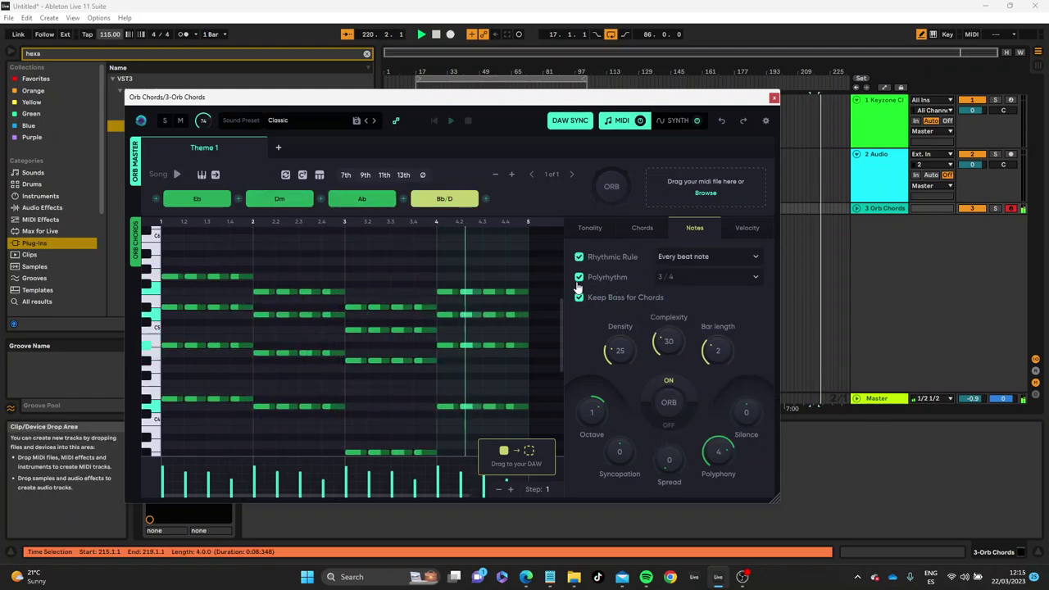
left_click(677, 259)
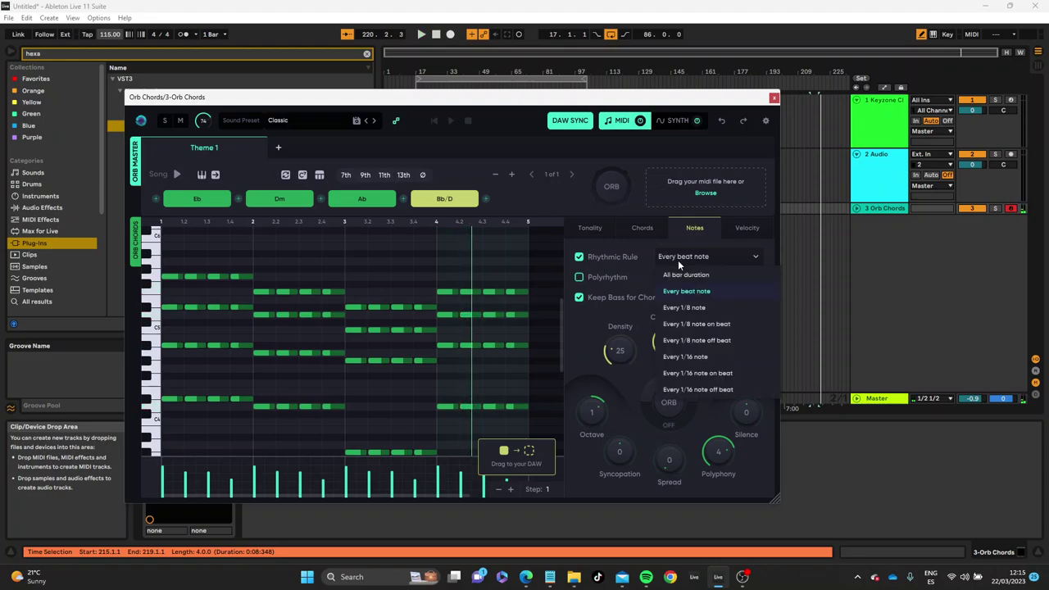
left_click(686, 308)
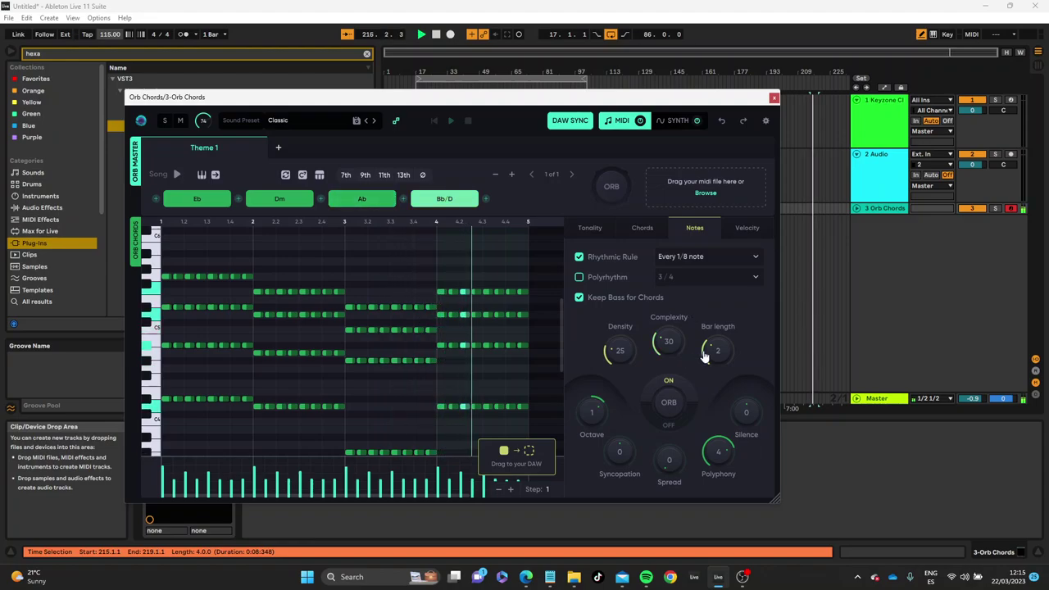
left_click_drag(704, 355, 714, 378)
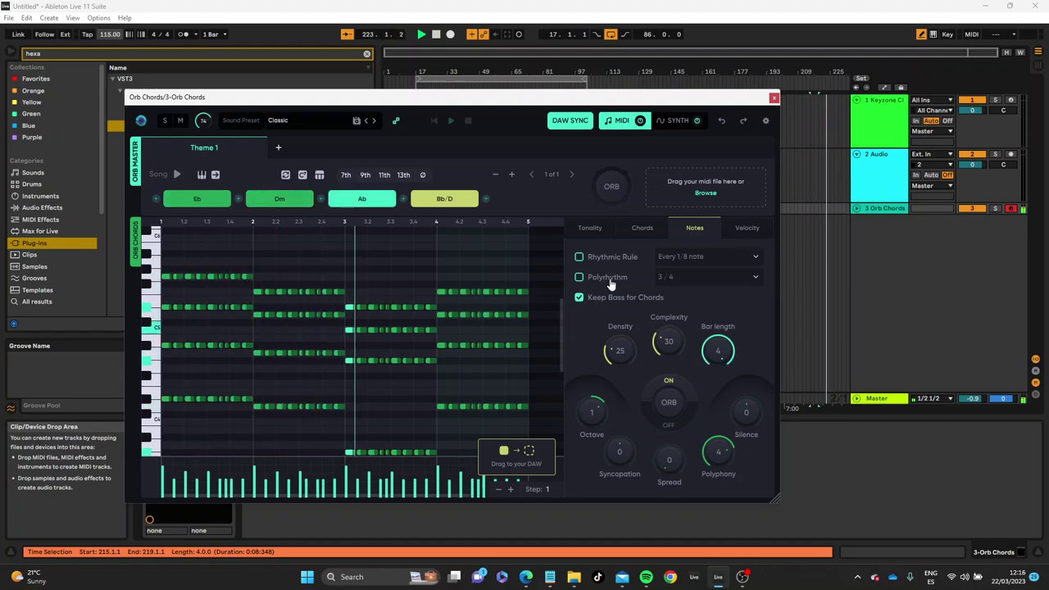
left_click(579, 257)
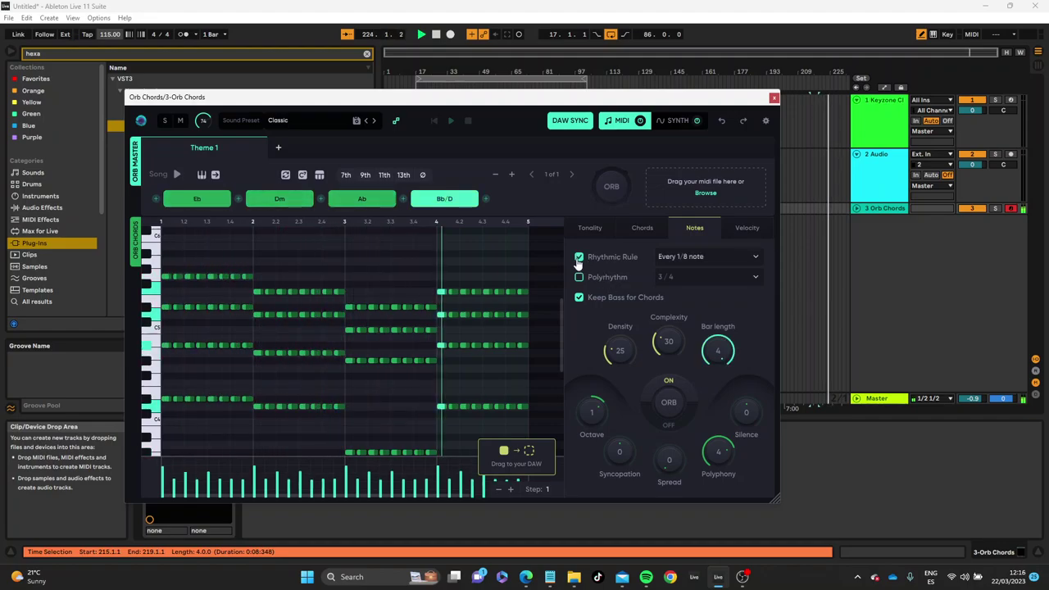
Audition Futur Retro, Kolzem, Missing and Jumdjy, then load Humming Bird and reopen the plugin
left_click(279, 120)
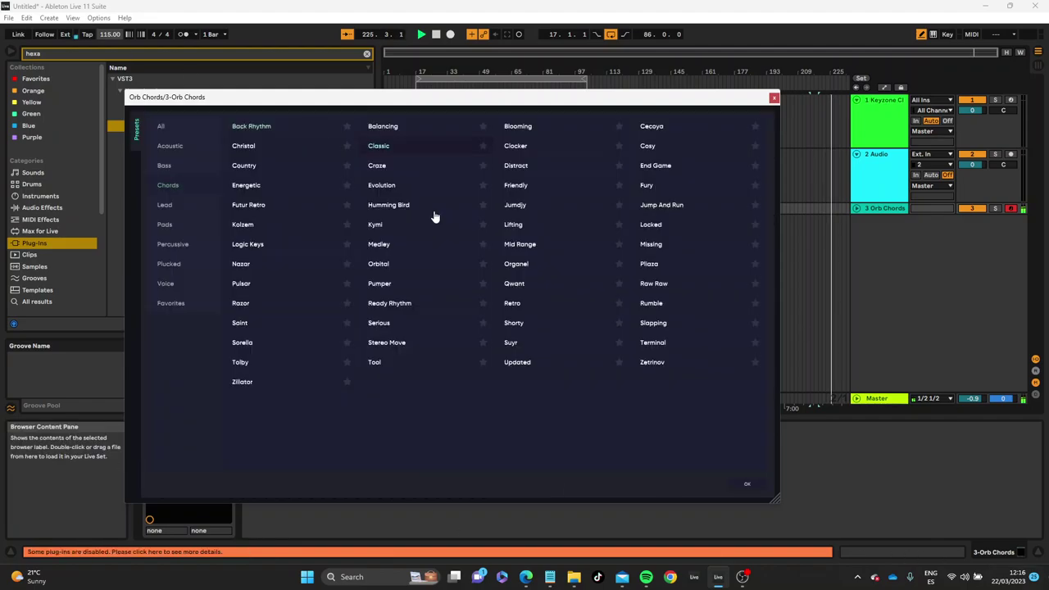
left_click(260, 205)
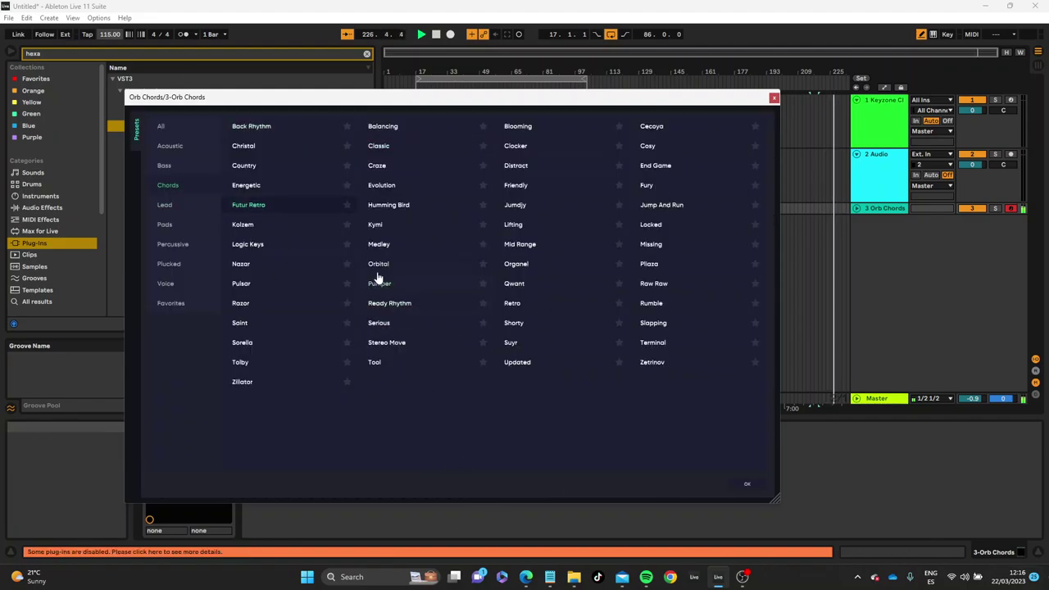
left_click(243, 226)
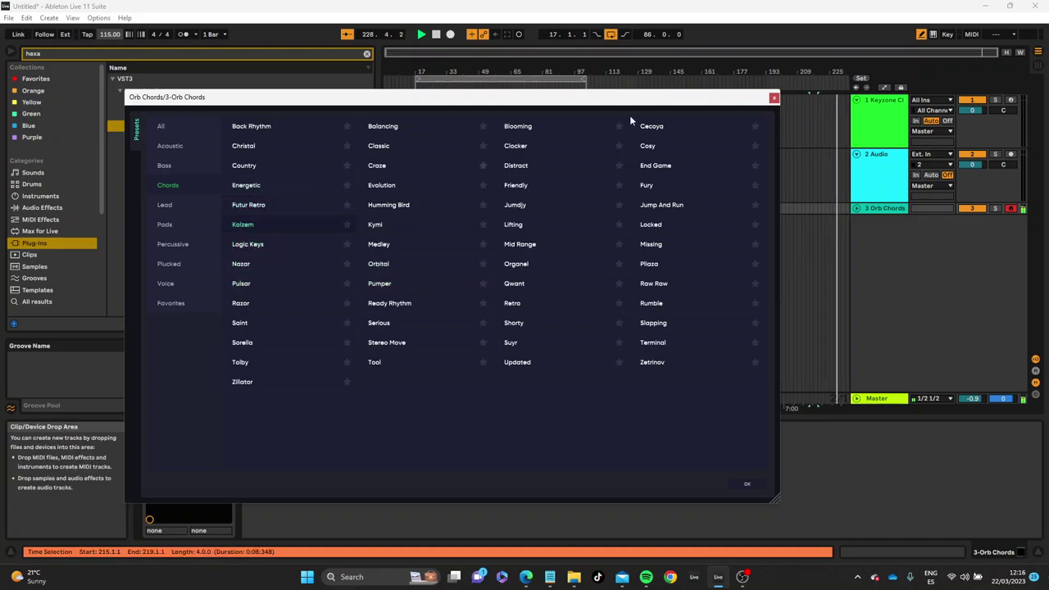
left_click(654, 244)
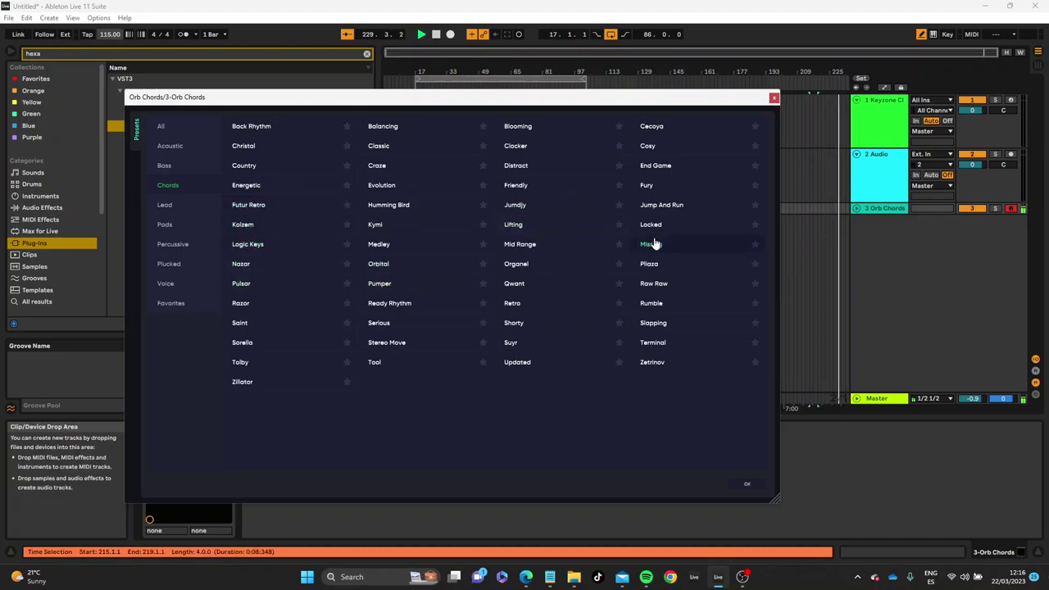
left_click(535, 208)
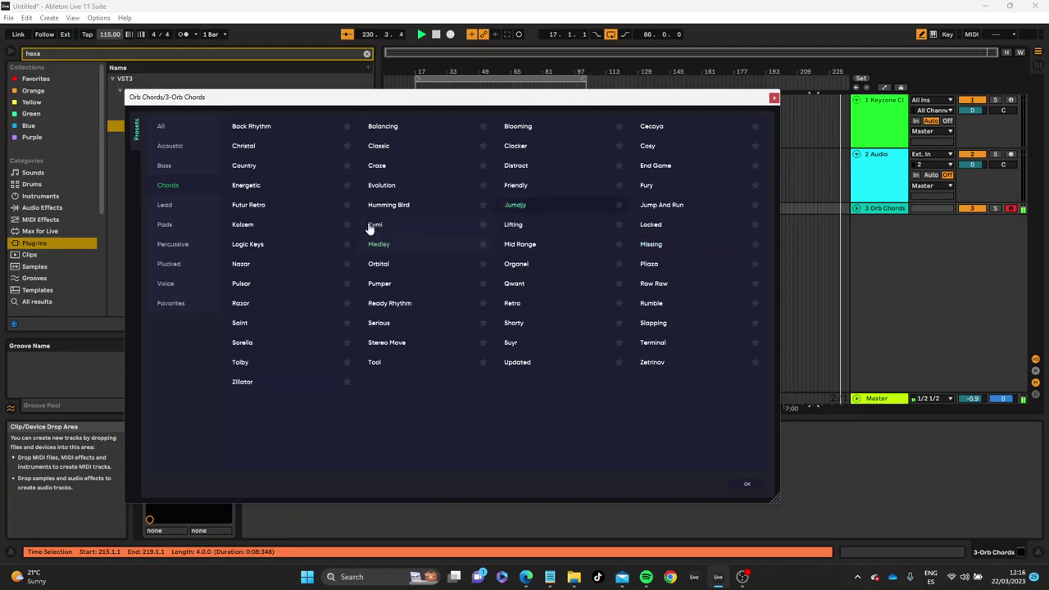
left_click(388, 205)
left_click(774, 100)
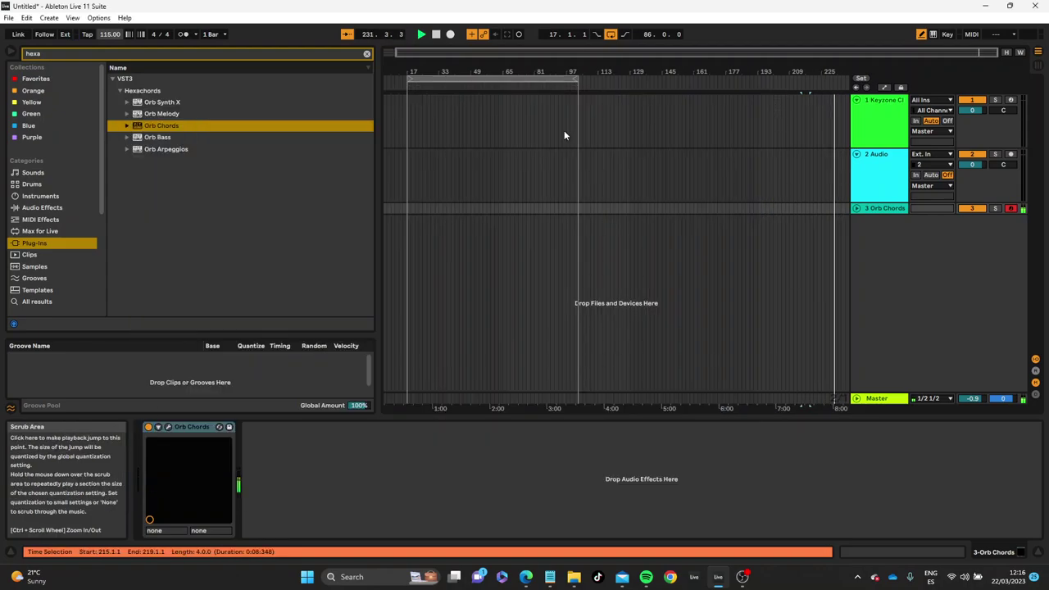
left_click(168, 427)
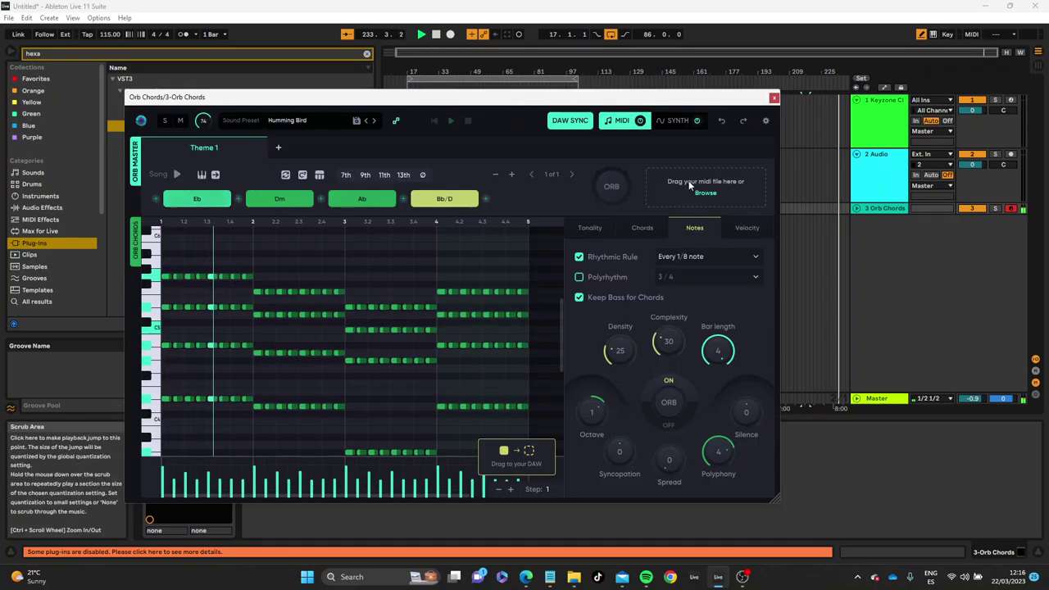
On the synth page, switch oscillator 1 to FM with its wavetable position at 92%
left_click(677, 121)
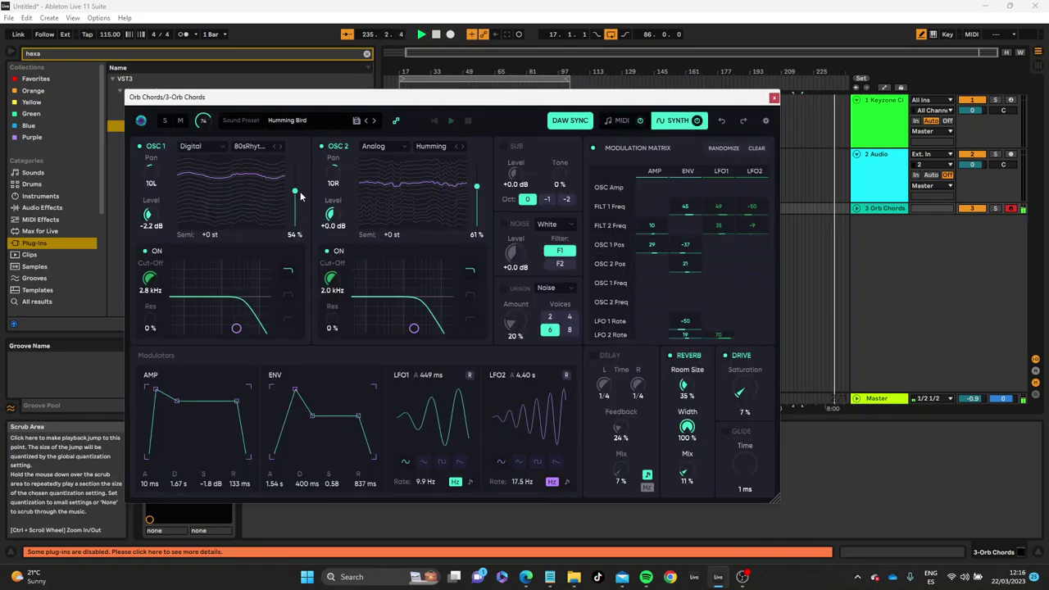
left_click_drag(292, 210, 293, 216)
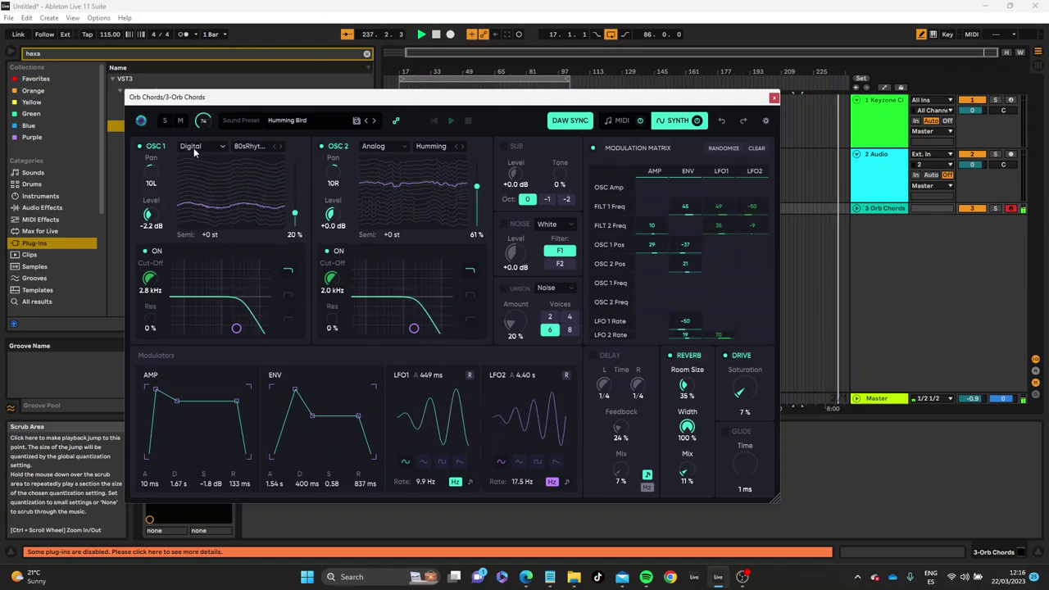
left_click(220, 147)
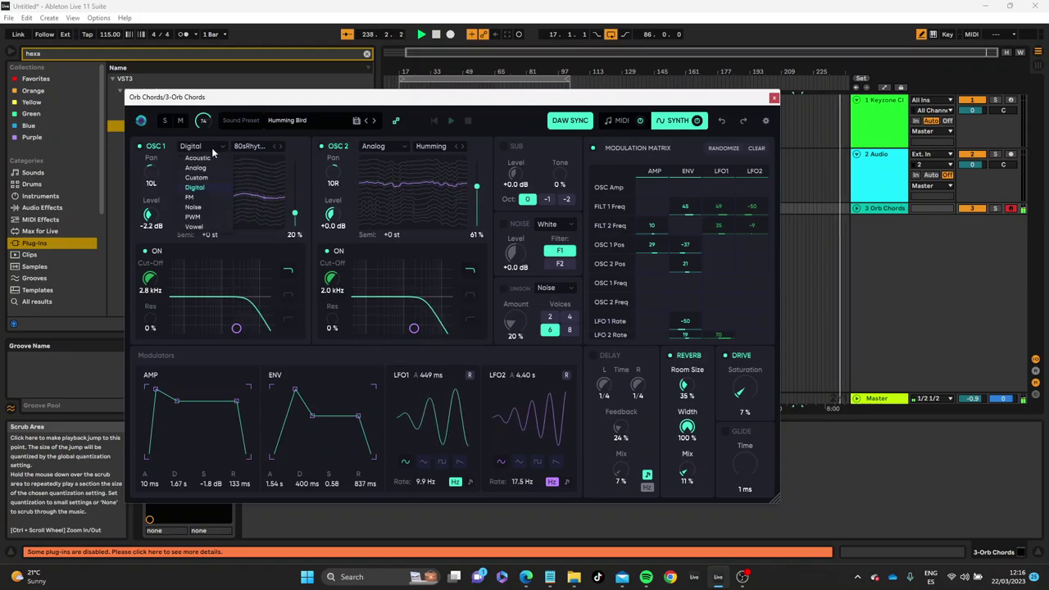
left_click(190, 196)
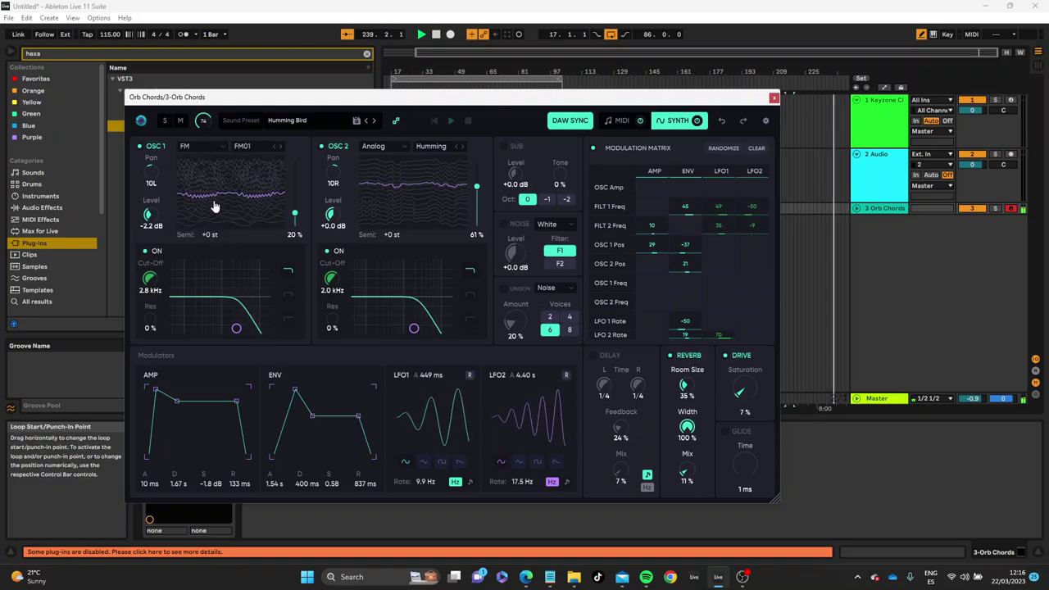
left_click_drag(293, 205, 294, 166)
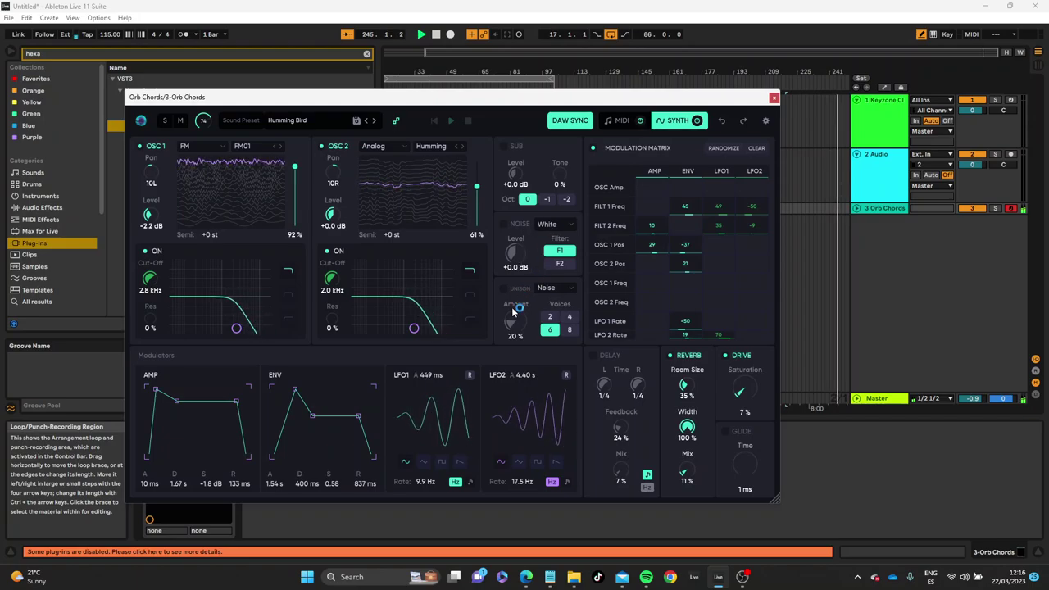
Raise the noise, set unison to Classic with 4 voices, adjust sub level, and give OSC 2 JenSub
left_click_drag(513, 254, 560, 267)
left_click(547, 288)
left_click(552, 300)
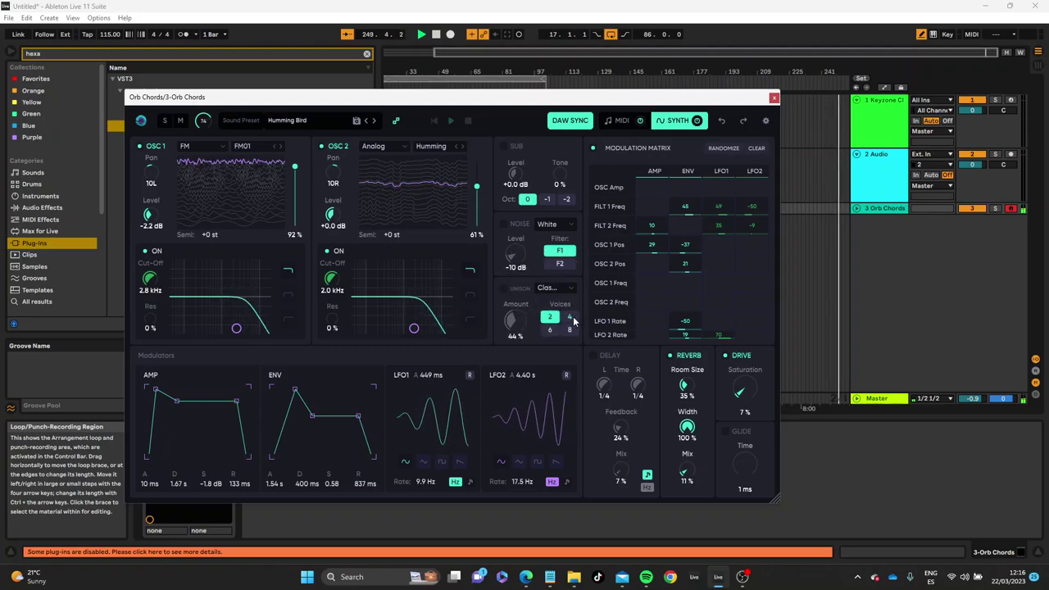
left_click(570, 317)
left_click_drag(522, 177, 507, 147)
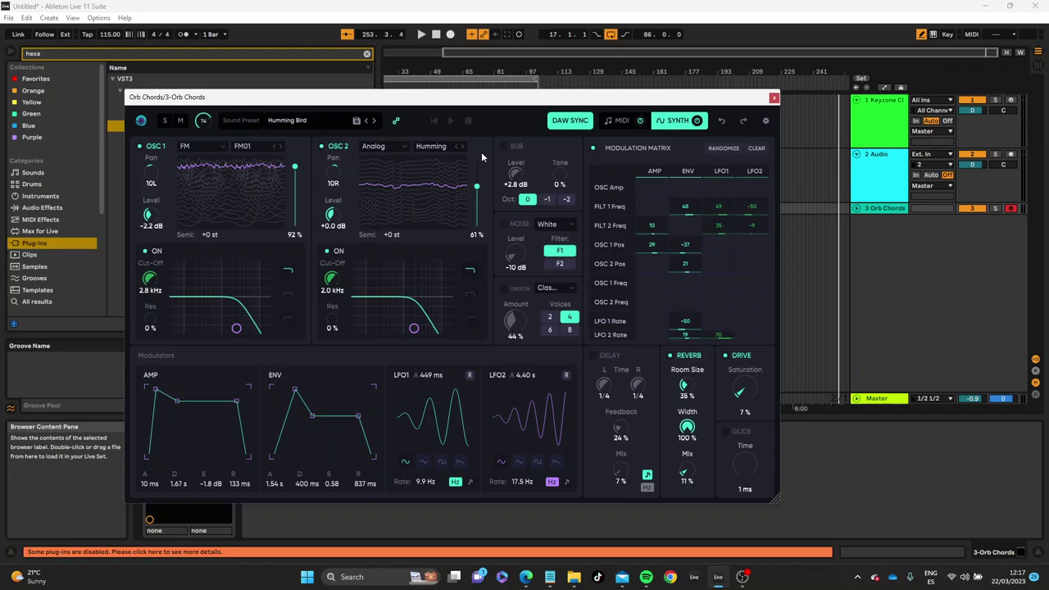
left_click(457, 146)
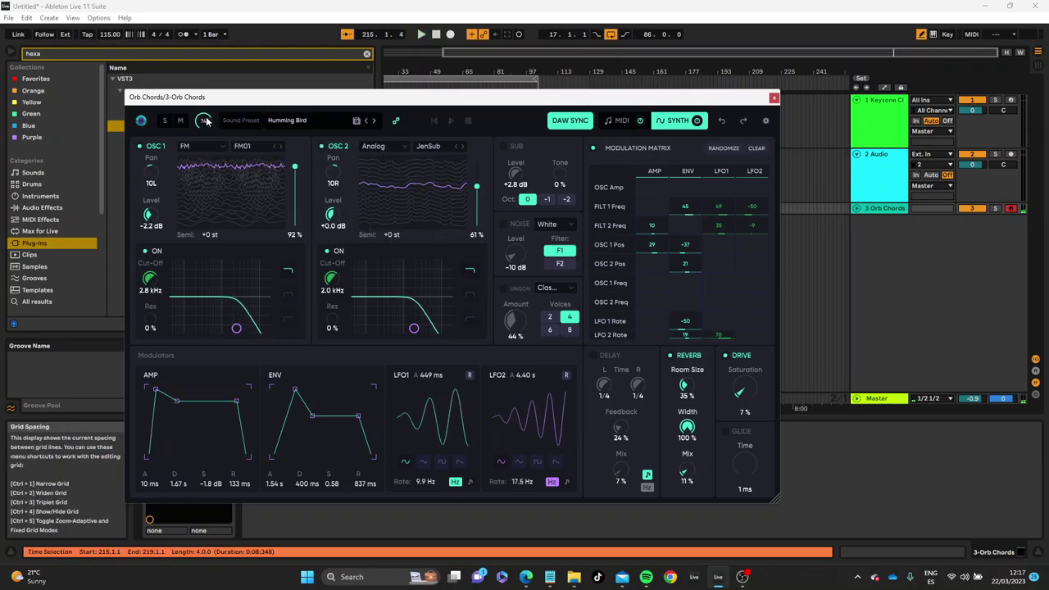
left_click_drag(202, 121, 204, 95)
Keep the delay effect on and switch the reverb and drive effects off
left_click(592, 355)
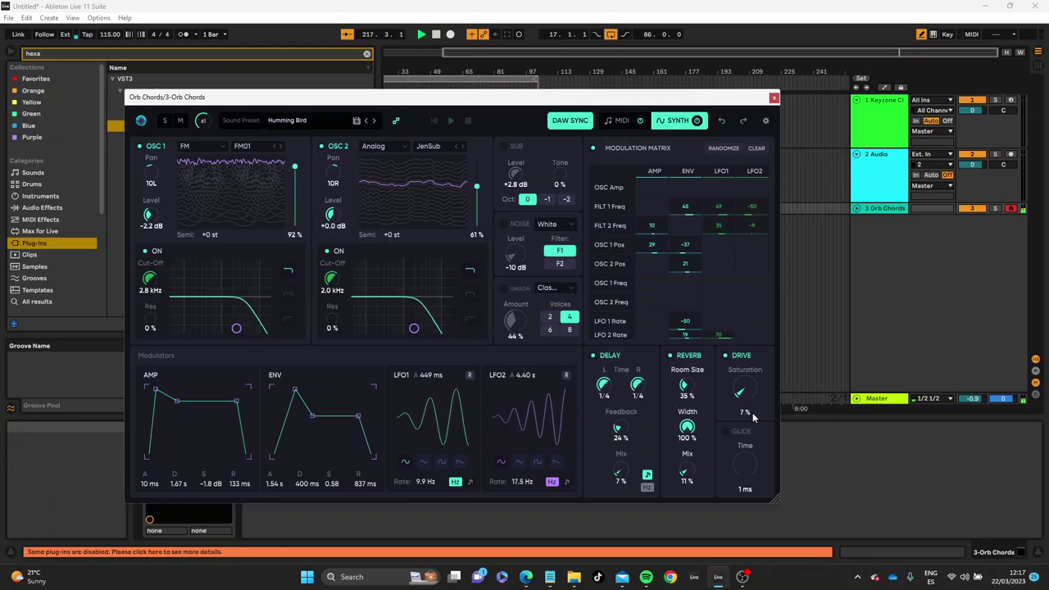
left_click(594, 356)
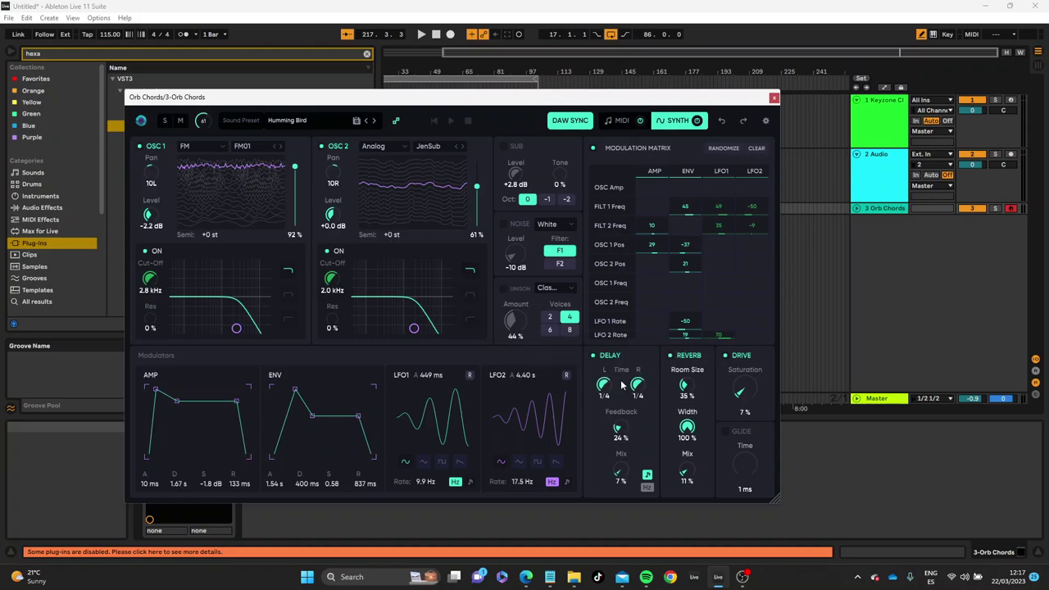
left_click(670, 356)
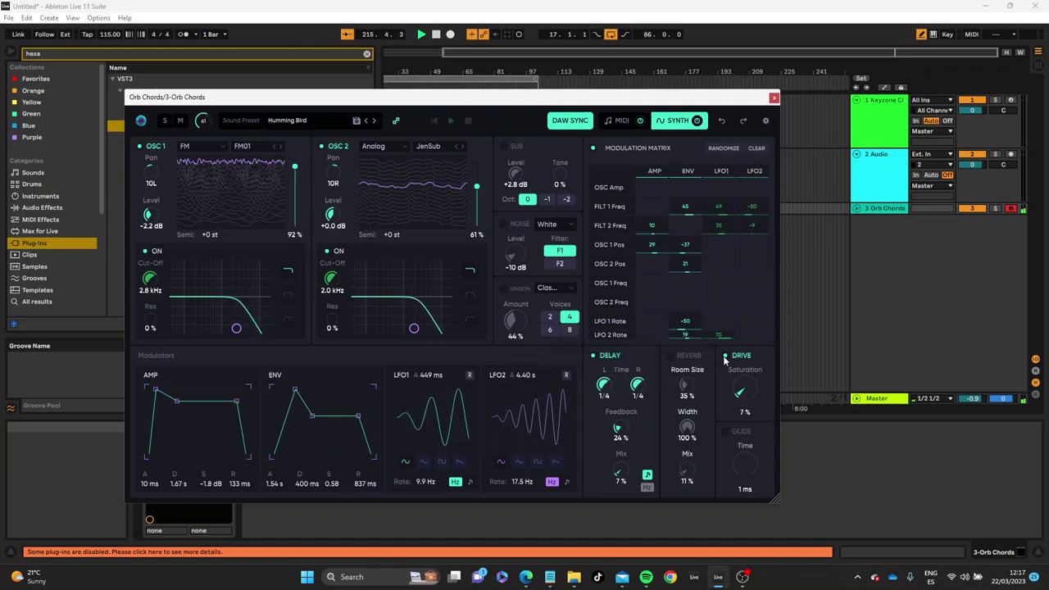
left_click(724, 357)
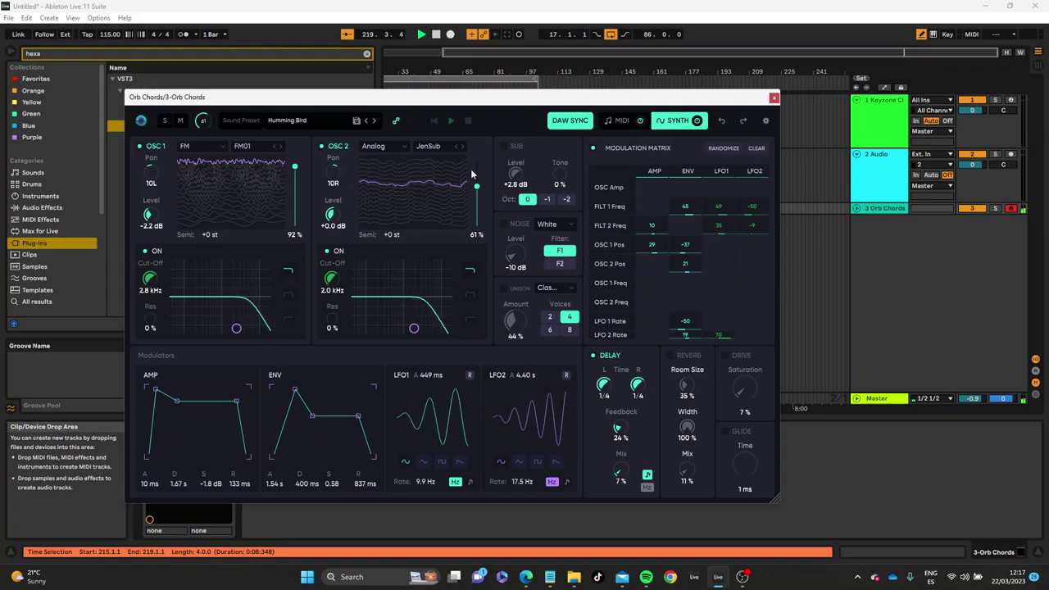
Enable the sub oscillator at +1.6 dB and cut filter 1's envelope modulation to 7
left_click(508, 148)
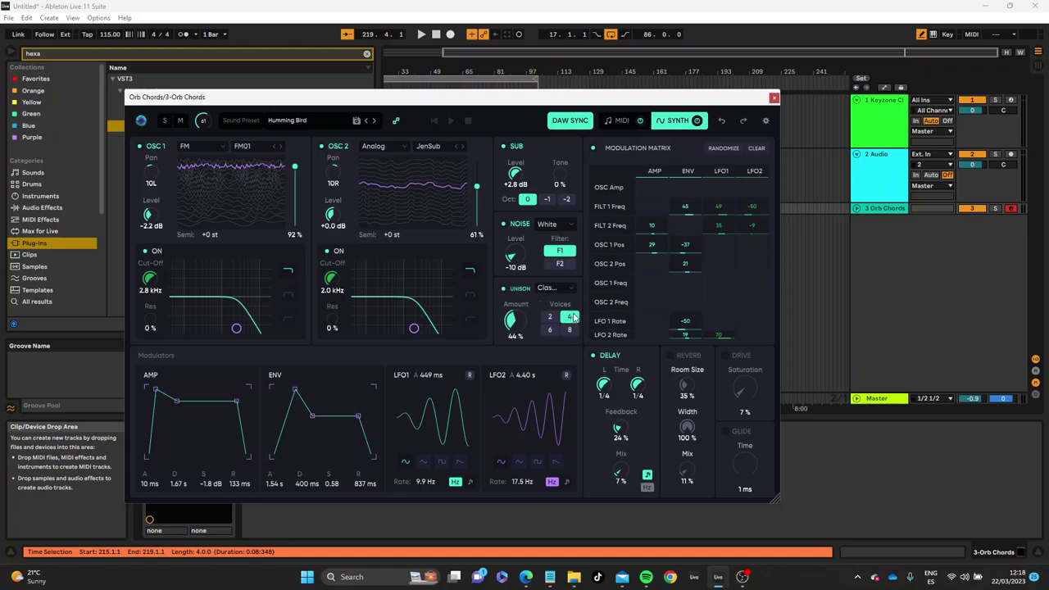
left_click_drag(514, 170, 514, 175)
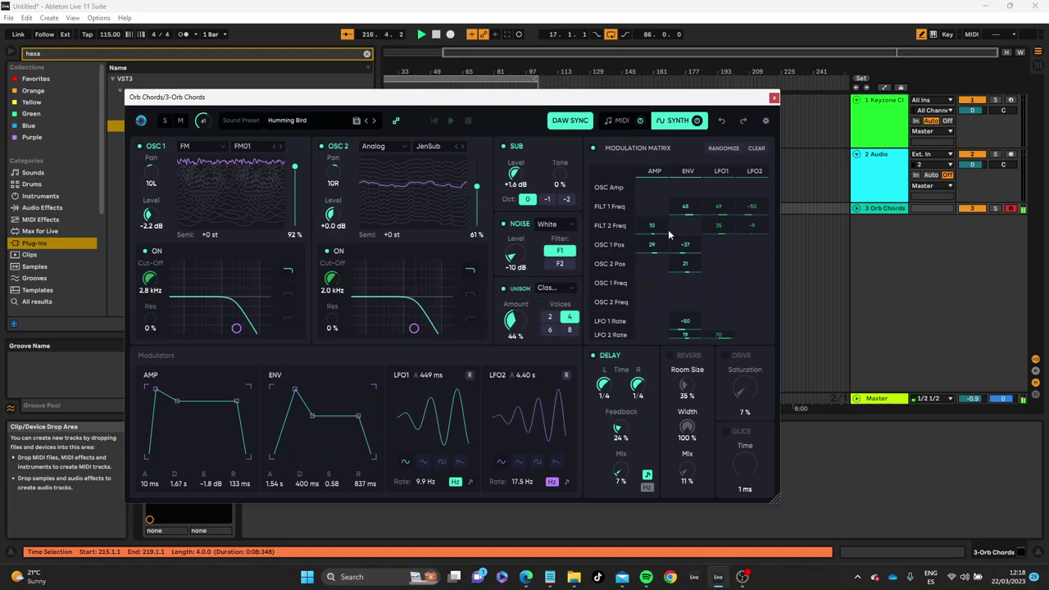
left_click_drag(685, 206, 685, 237)
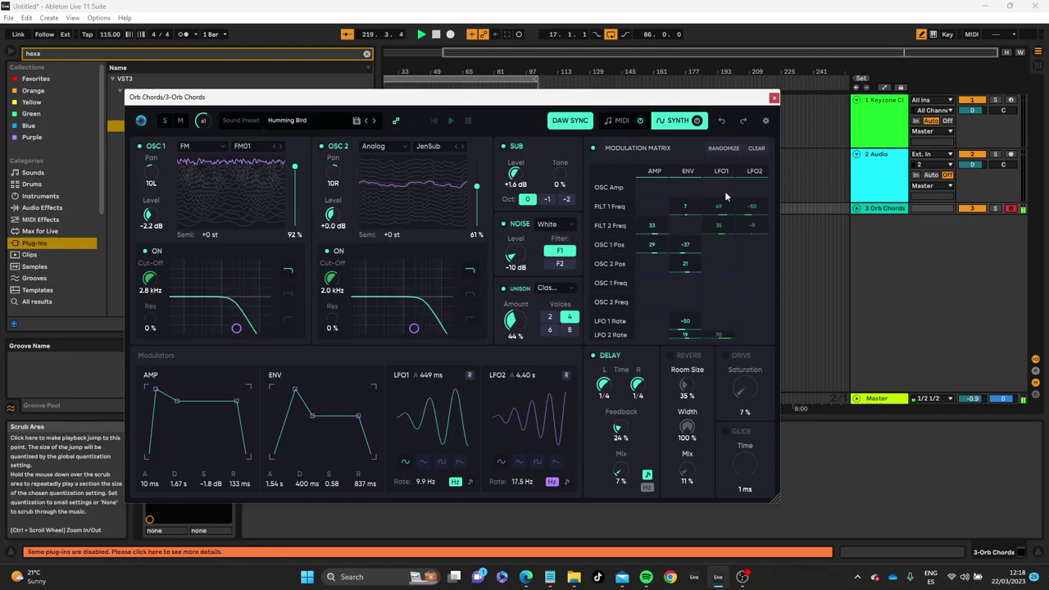
Set filter 1's LFO1 modulation amount, then randomize the synth settings three times
left_click_drag(721, 209, 721, 174)
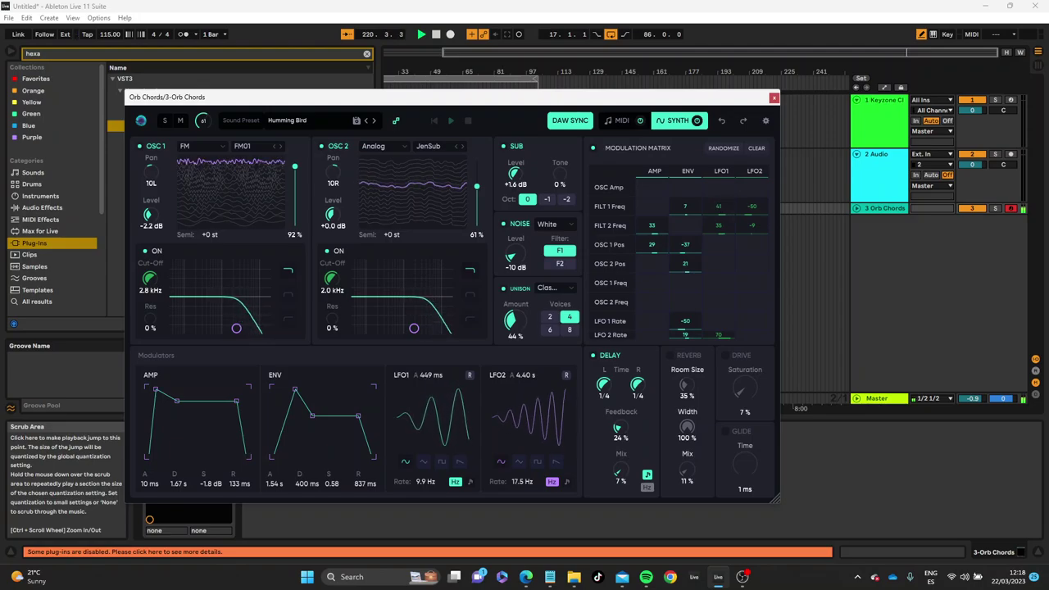
left_click(721, 150)
left_click(721, 150)
left_click(720, 150)
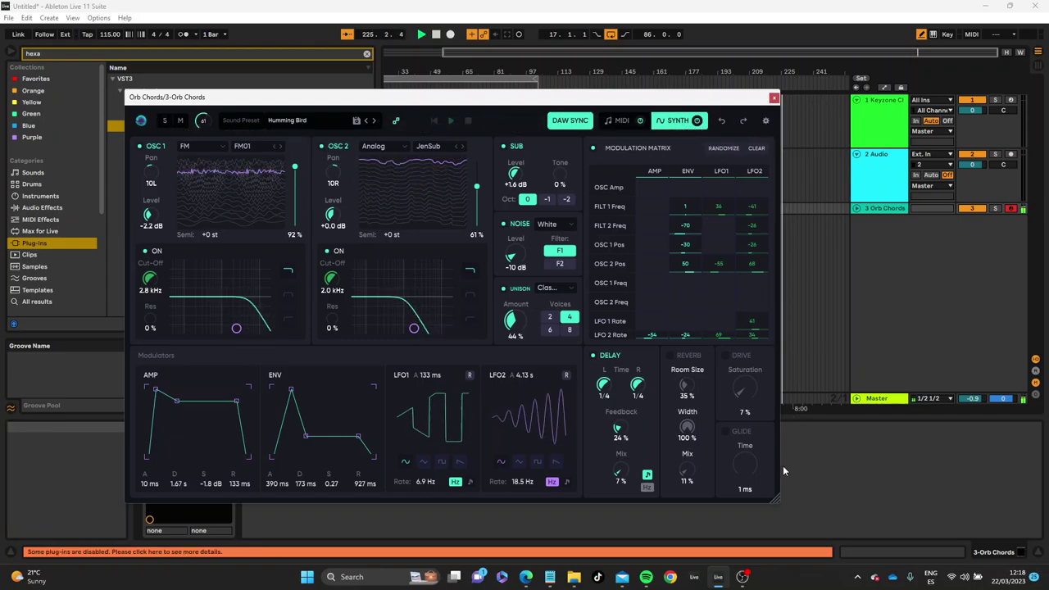
Reopen Orb Chords on its MIDI page showing the Eb–Dm–Ab–Bb/D pattern, and reposition the window
left_click(773, 99)
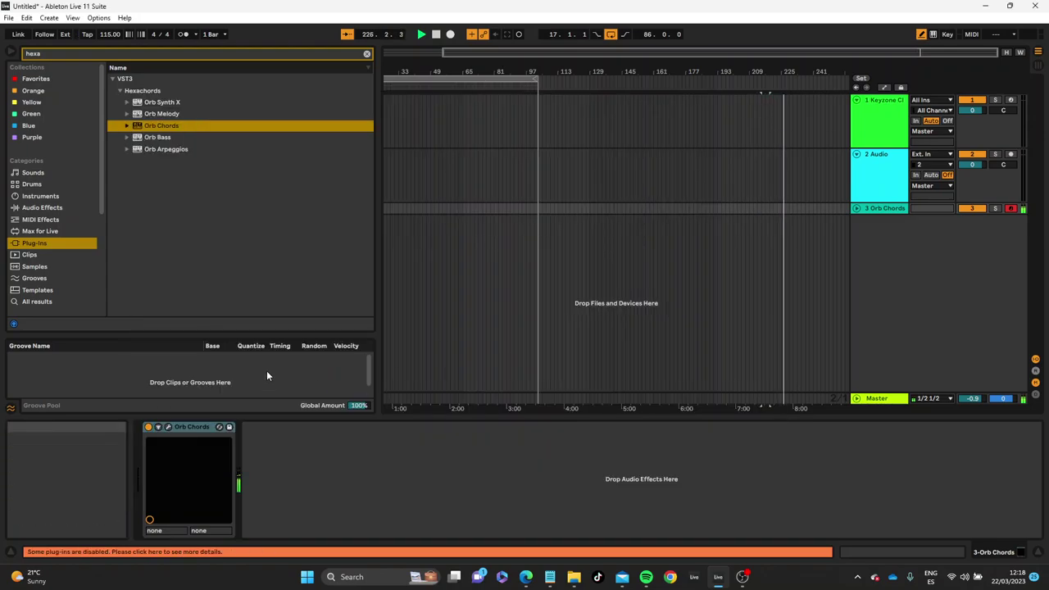
left_click(169, 427)
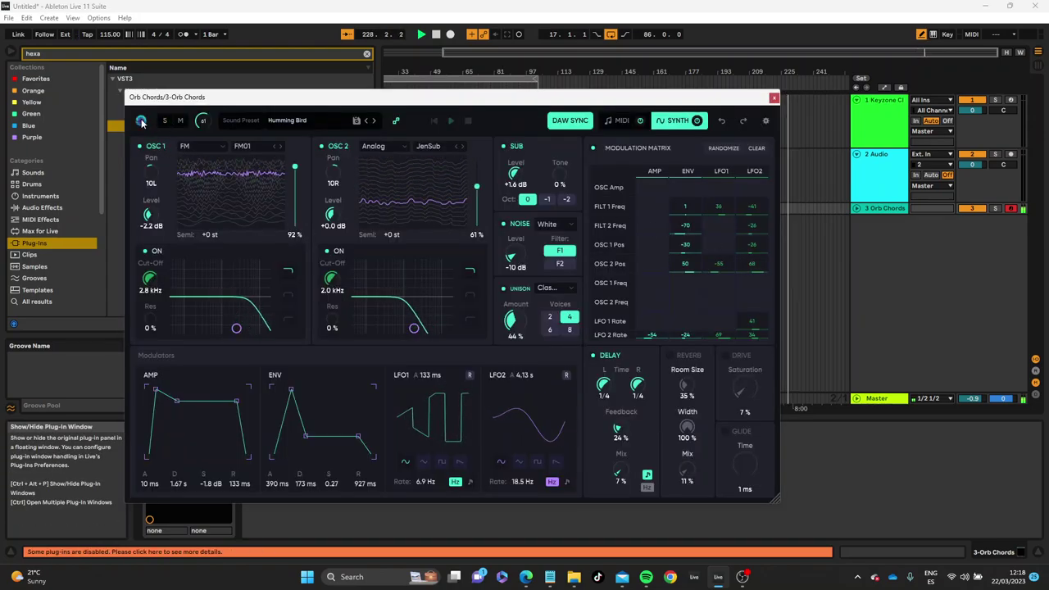
left_click(809, 165)
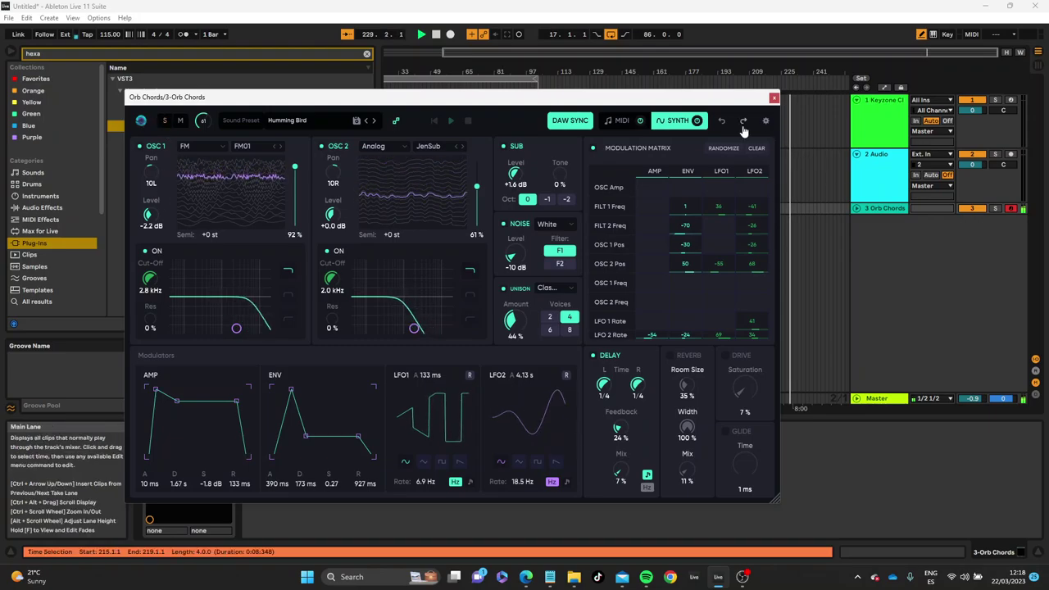
left_click(620, 121)
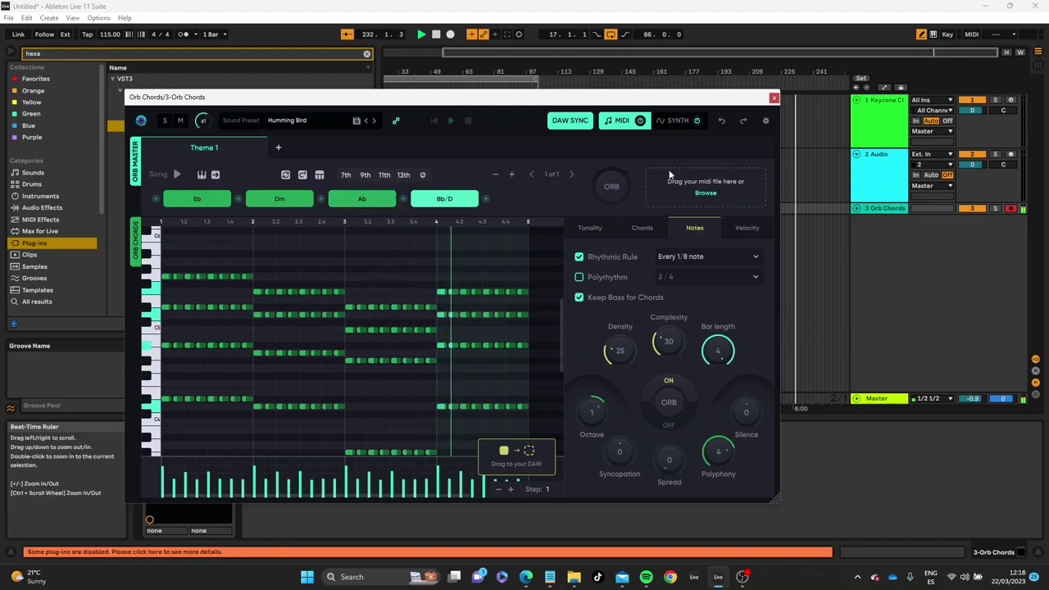
left_click_drag(524, 105, 629, 95)
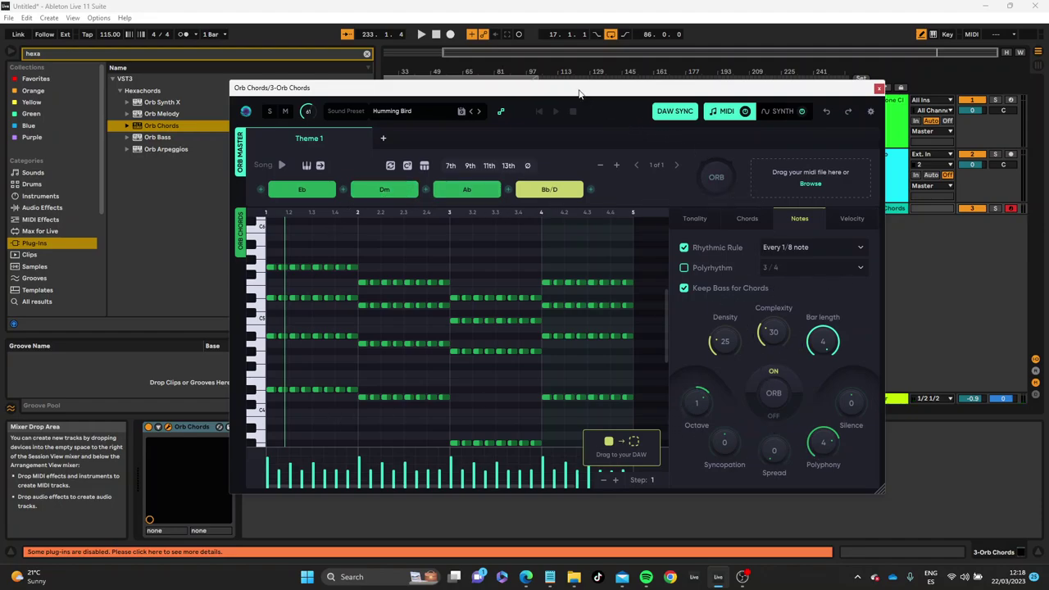
left_click_drag(578, 93, 513, 96)
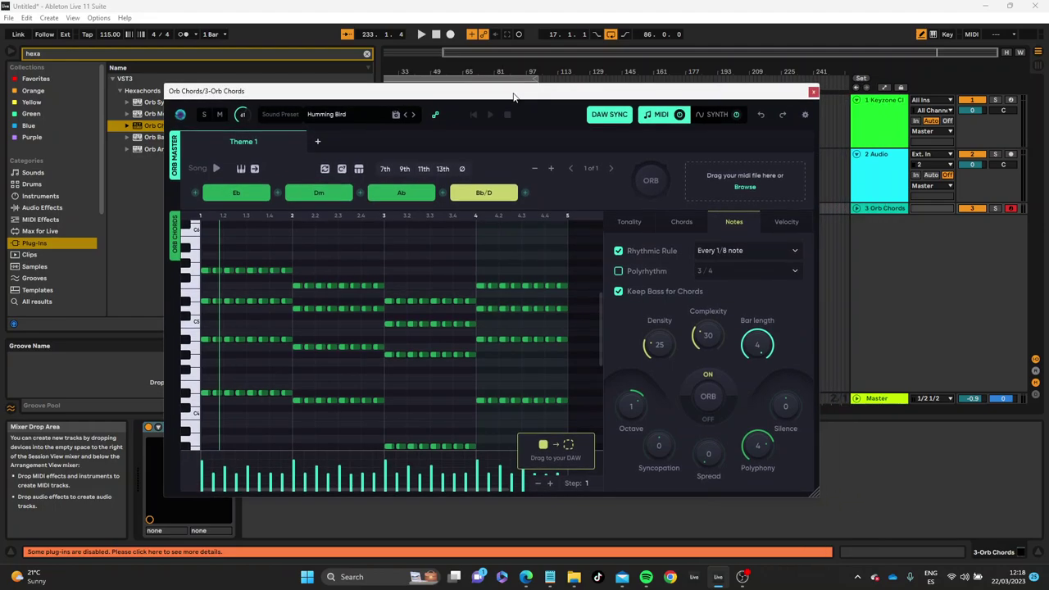
Randomize the progression repeatedly with ORB, playing it back, until it lands on Cm–Bb–Cm–Bb
left_click(649, 184)
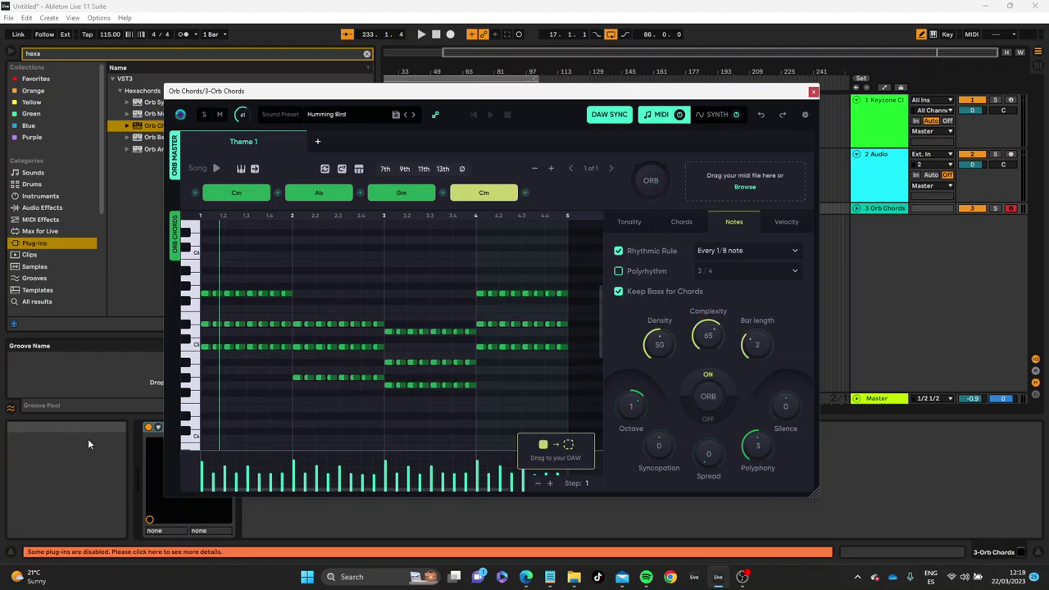
left_click(652, 183)
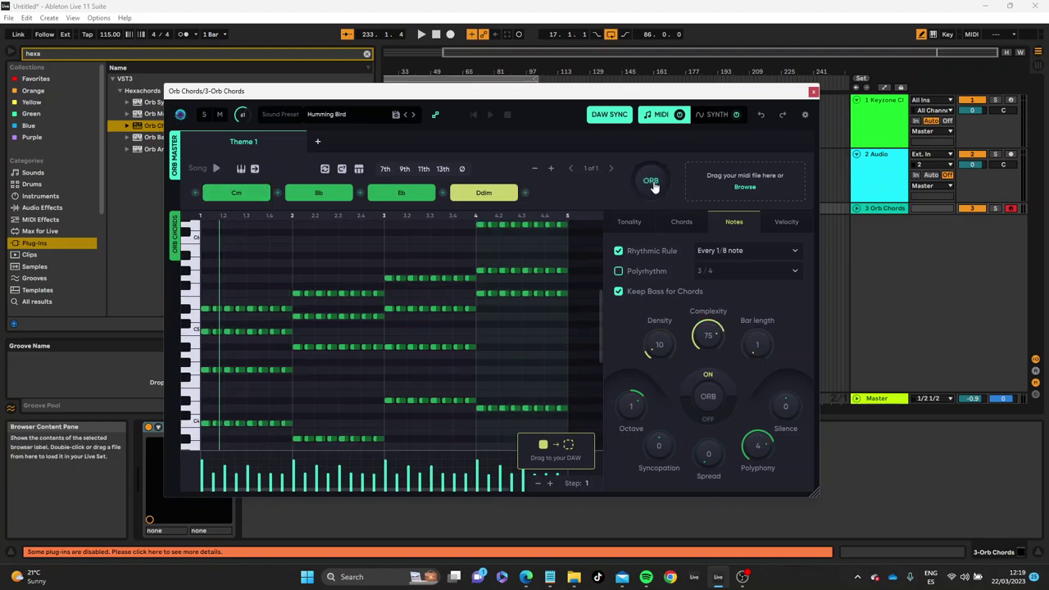
left_click(449, 308)
left_click(651, 182)
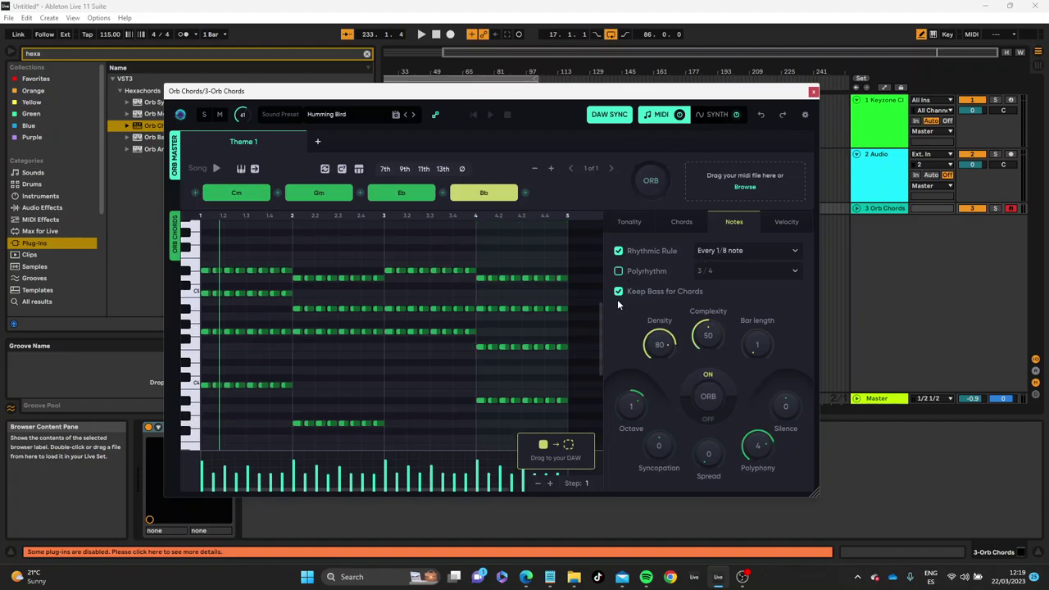
left_click(647, 190)
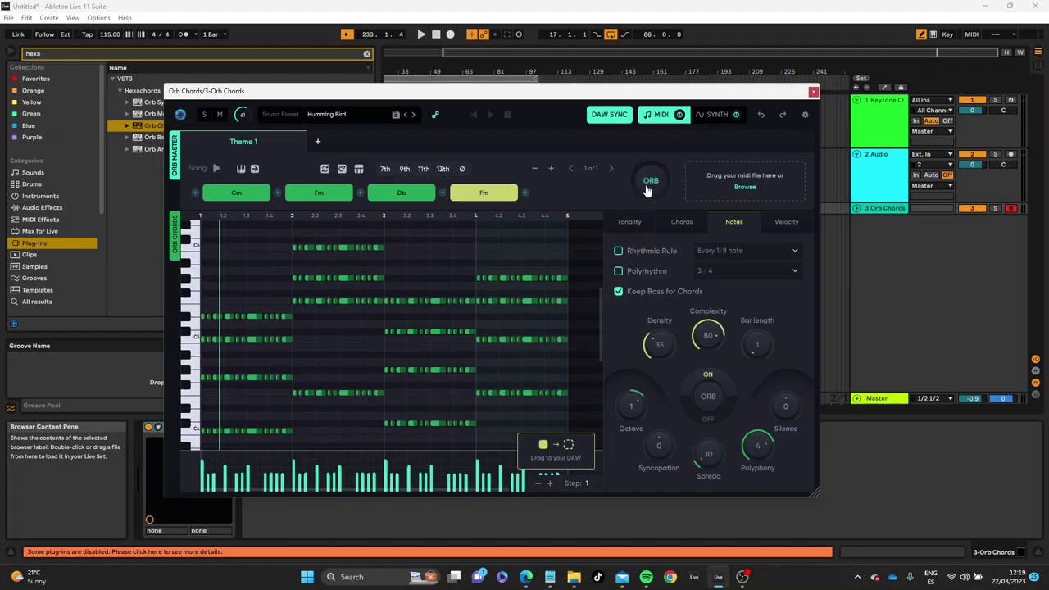
left_click(646, 190)
left_click(645, 190)
key("space")
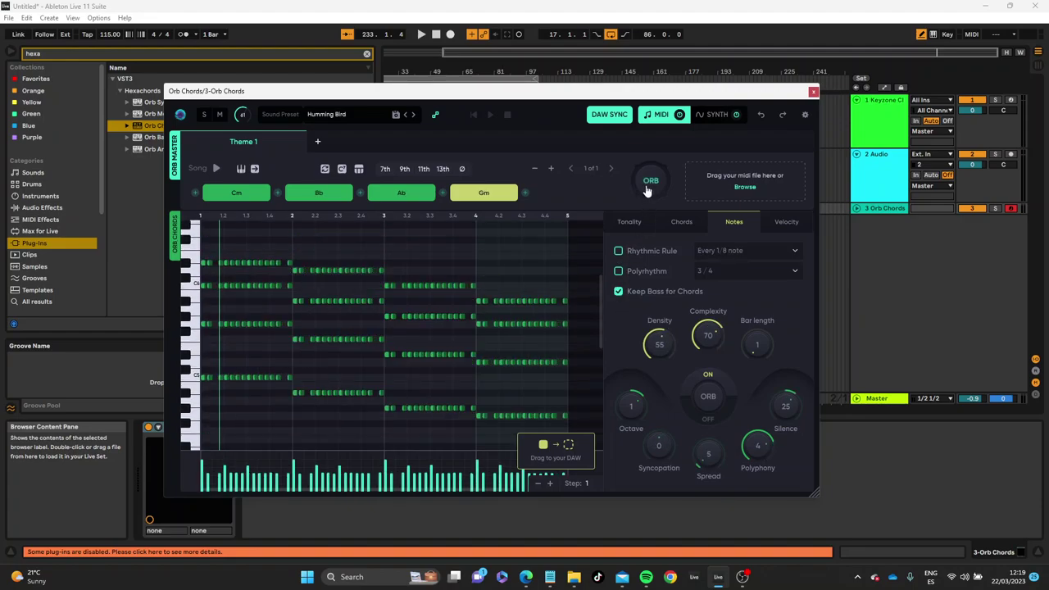
left_click(647, 188)
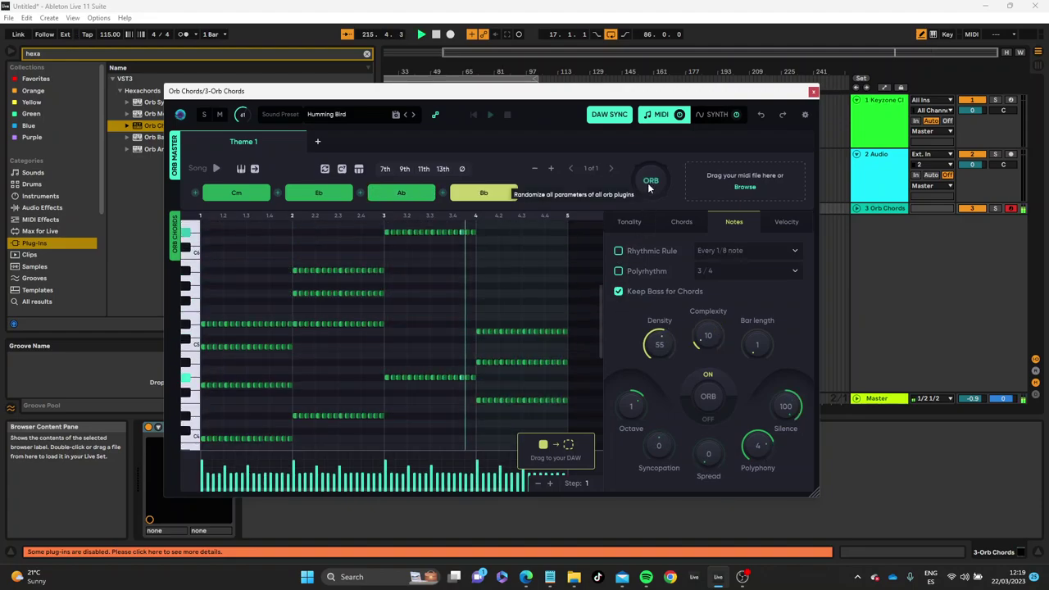
left_click(648, 187)
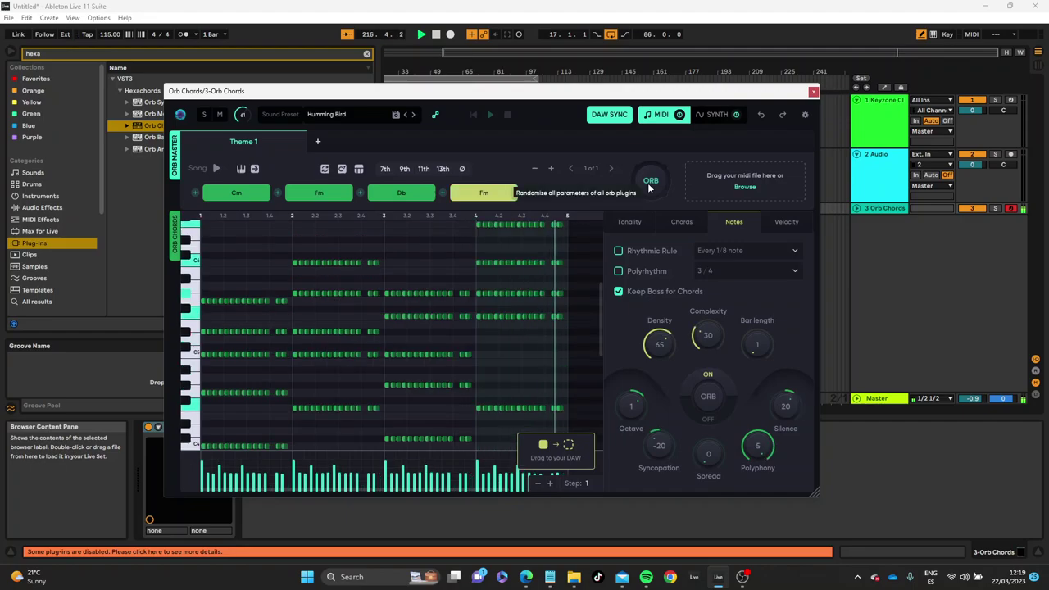
Load the Energetic chords preset into Orb Chords and close its window
left_click(336, 114)
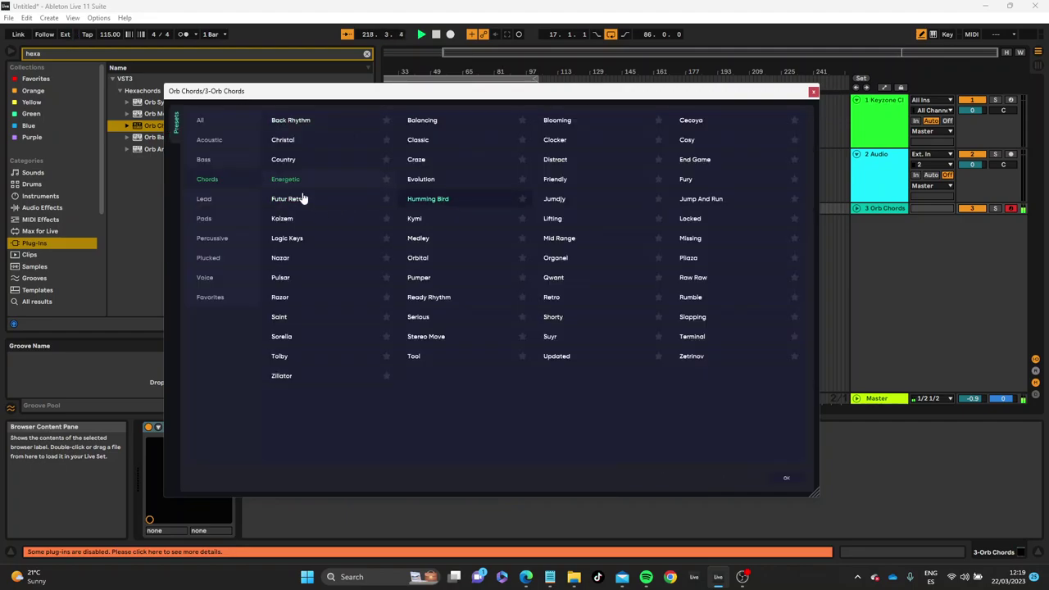
left_click(786, 480)
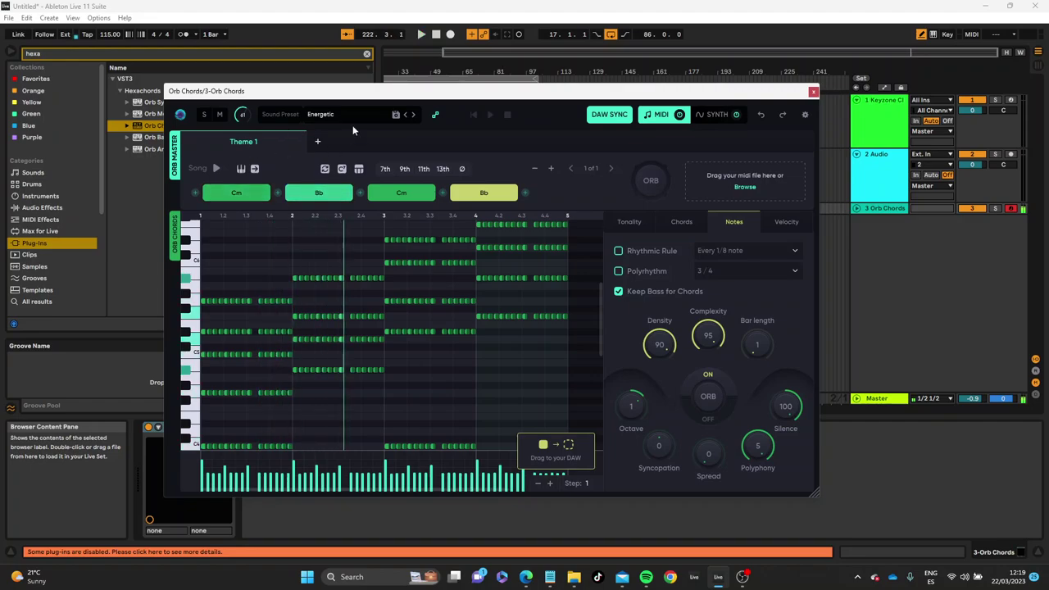
left_click(813, 91)
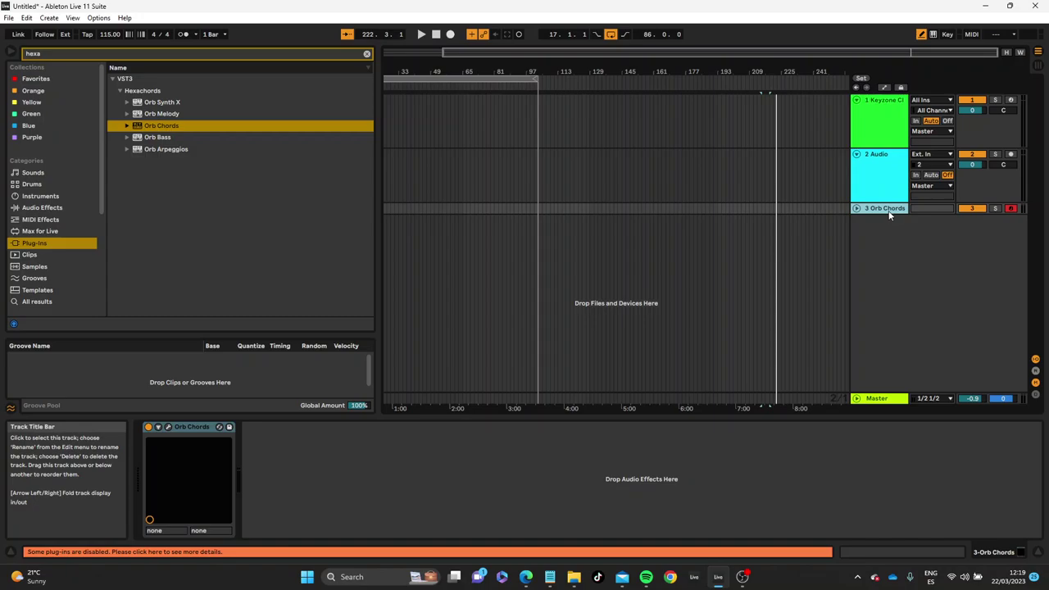
Open Orb Bass, set its Rhythmic Rule to every 1/8 note, and randomize its feel settings
left_click(148, 138)
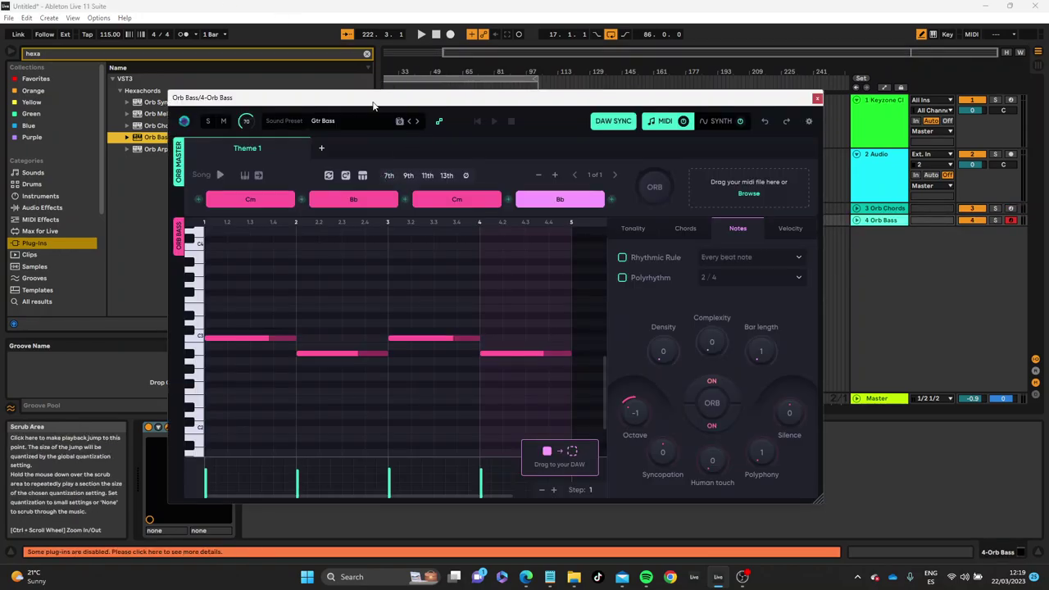
left_click_drag(373, 105, 424, 279)
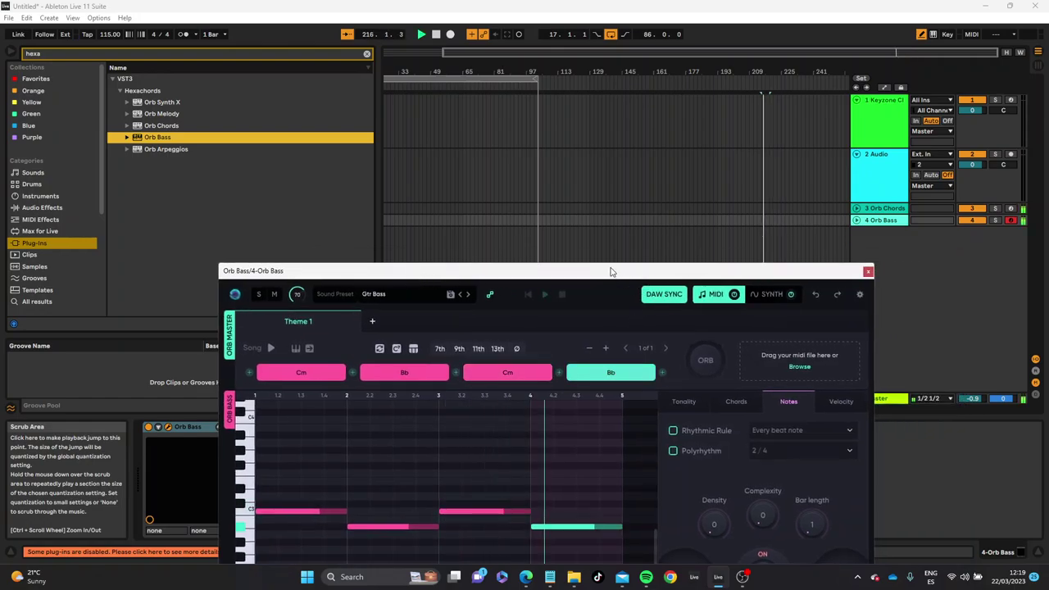
left_click_drag(614, 272, 605, 75)
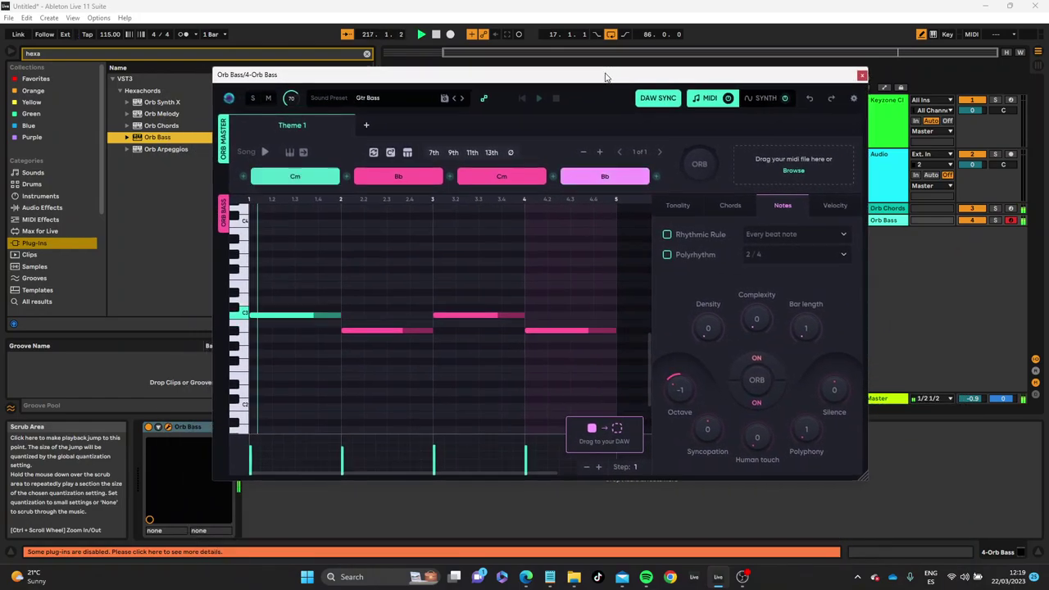
left_click(666, 236)
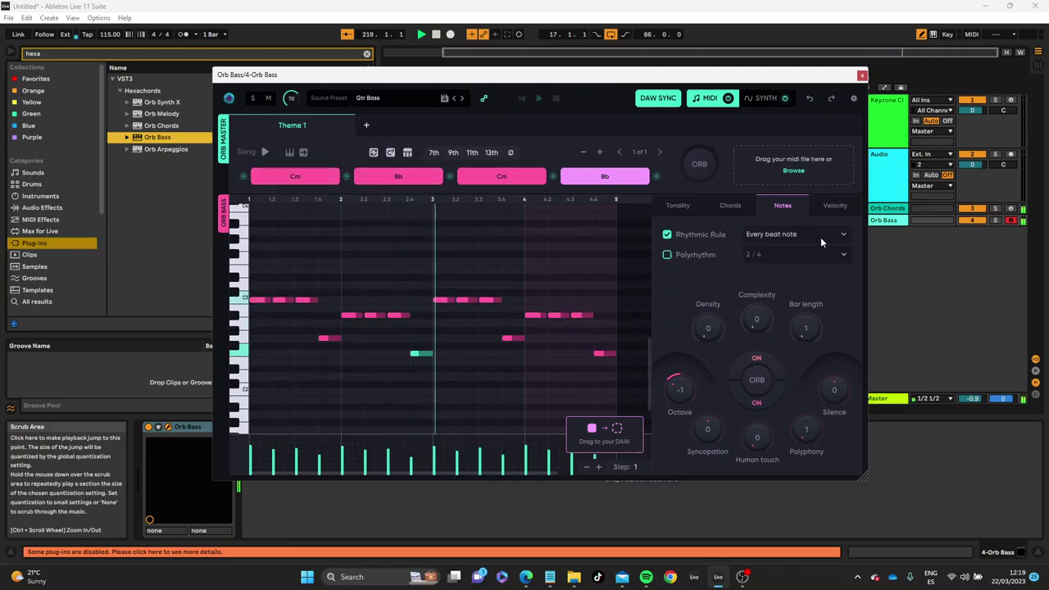
left_click(798, 233)
left_click(780, 285)
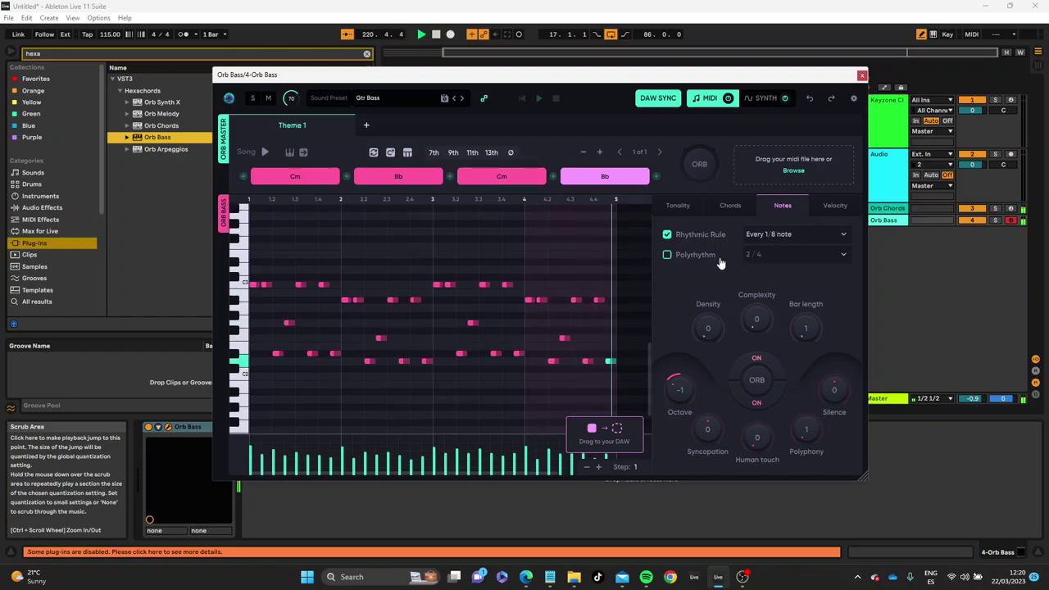
left_click(761, 371)
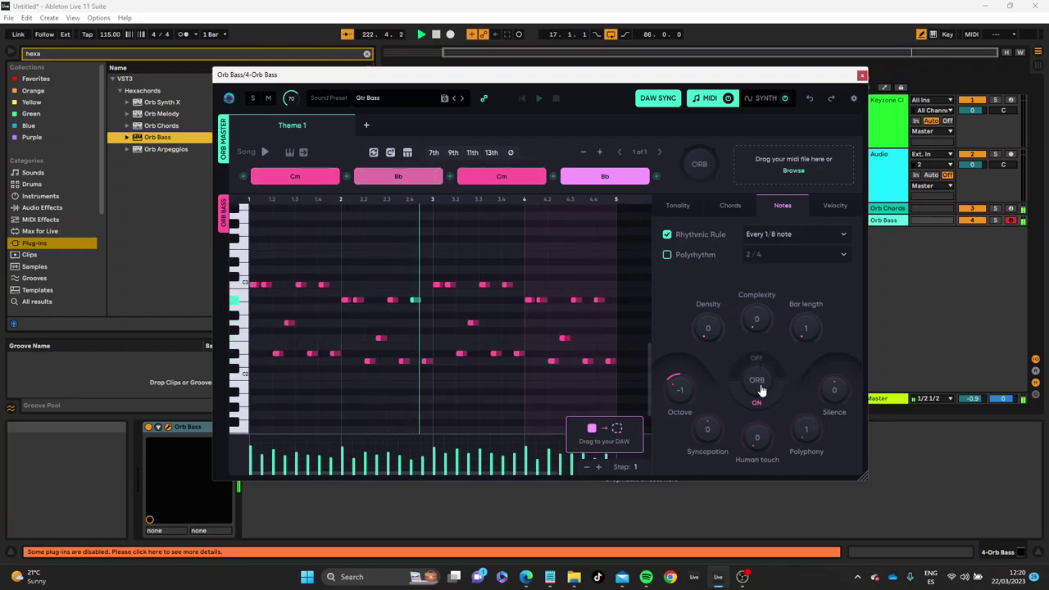
left_click(755, 400)
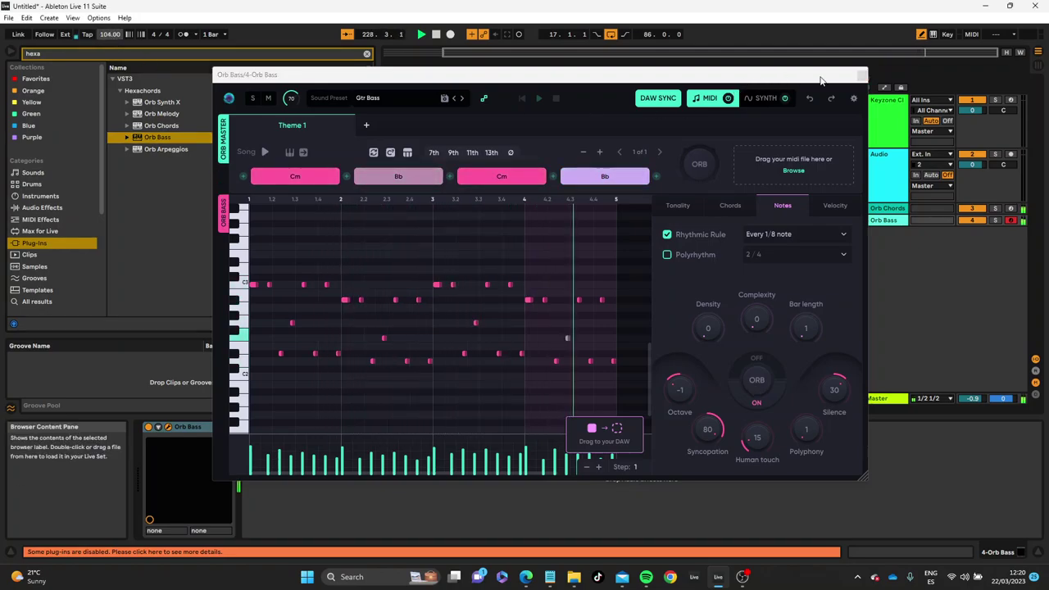
Close Orb Bass, load Orb Arpeggios onto a new fifth track, then select the Orb Chords track
left_click(861, 75)
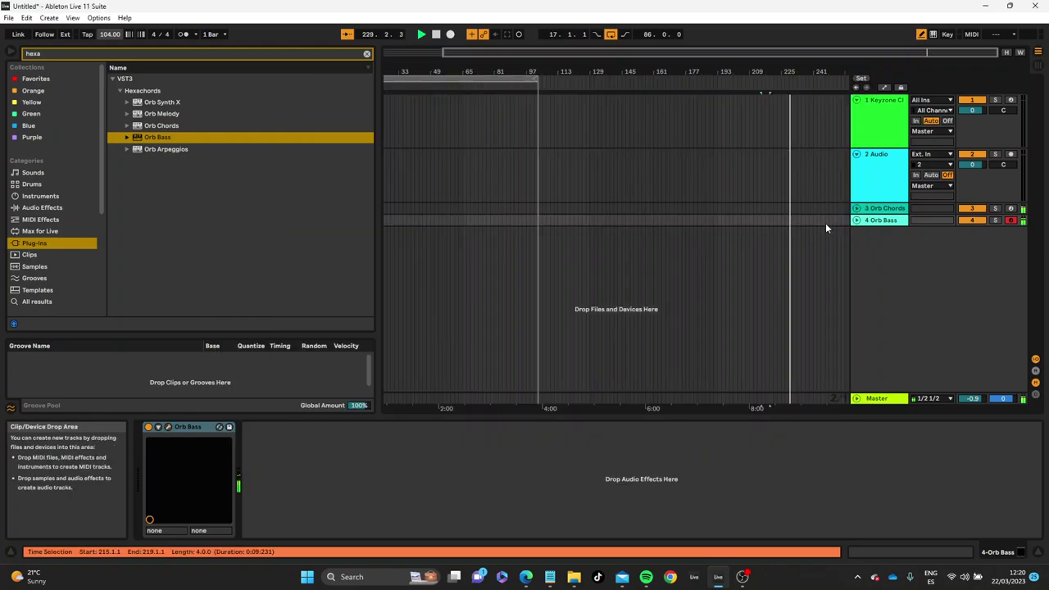
left_click(147, 150)
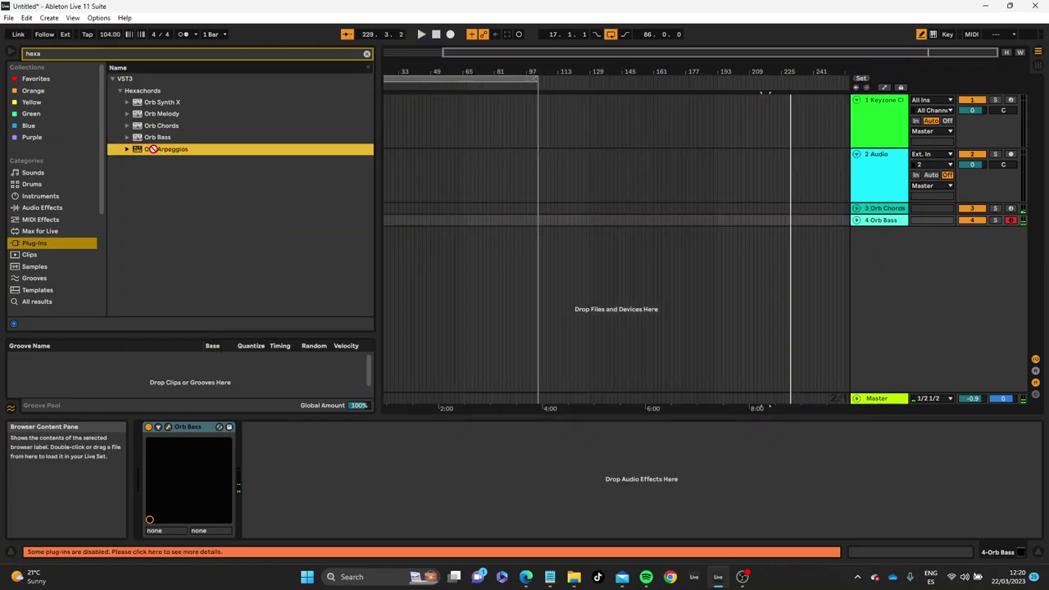
left_click(456, 278)
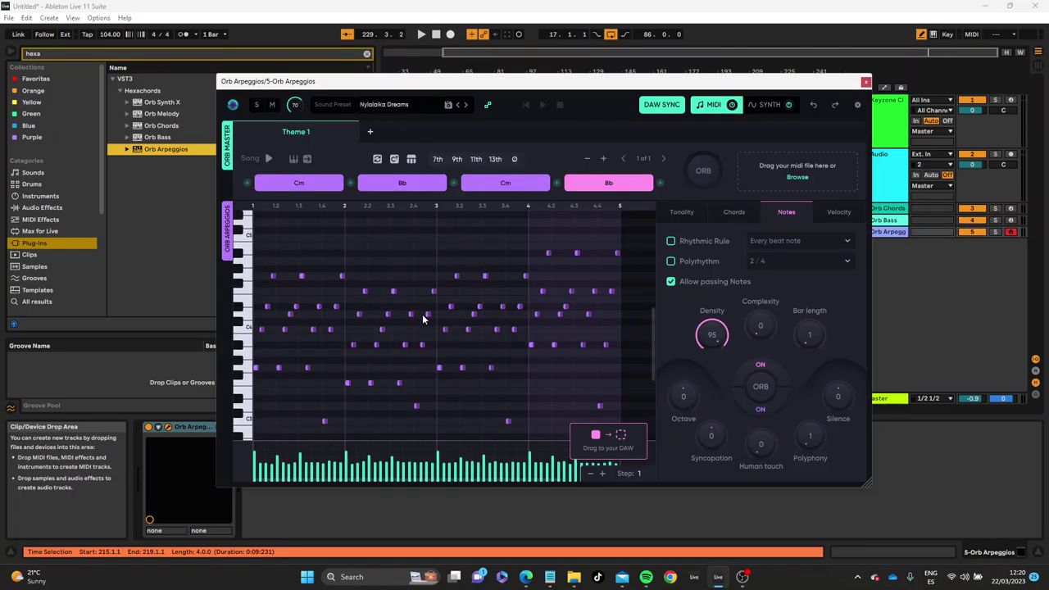
left_click_drag(525, 82, 535, 305)
left_click(898, 208)
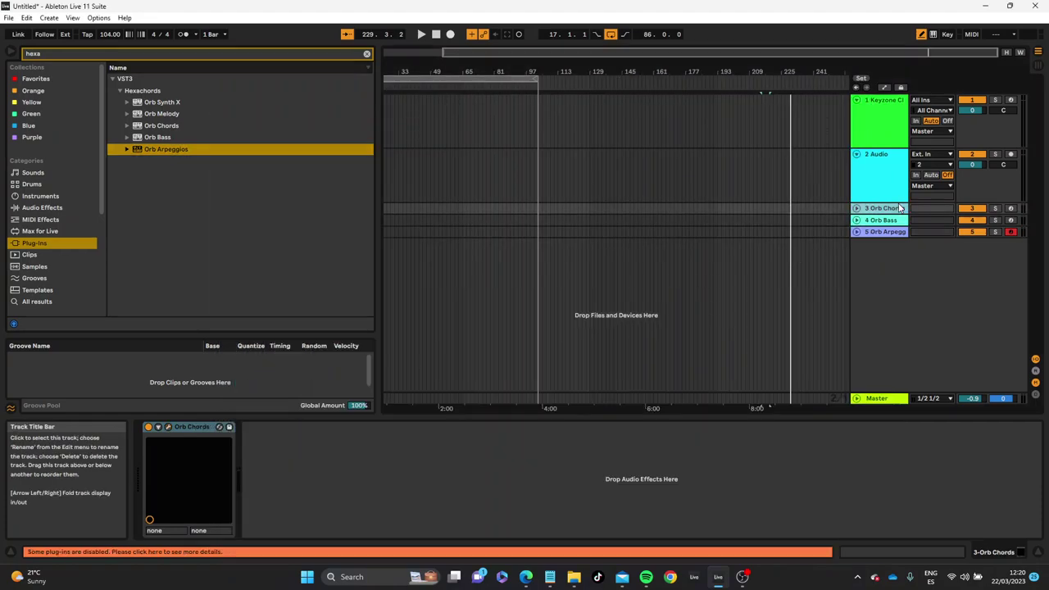
Set Orb Chords' Rhythmic Rule to All bar duration, then bring up the Orb Arpeggios window
left_click(168, 427)
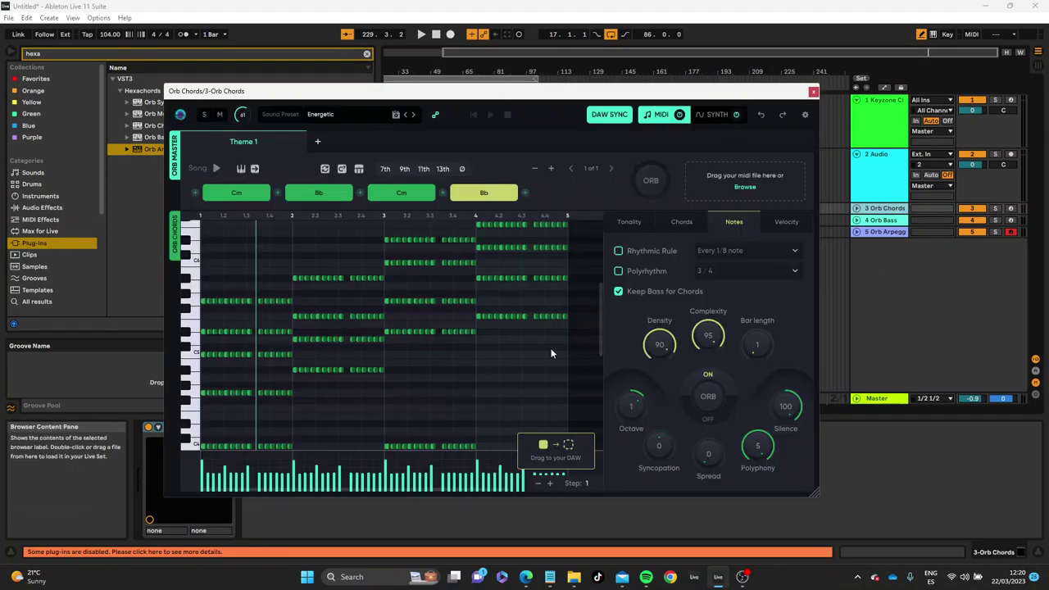
left_click(619, 250)
left_click(723, 250)
left_click(721, 271)
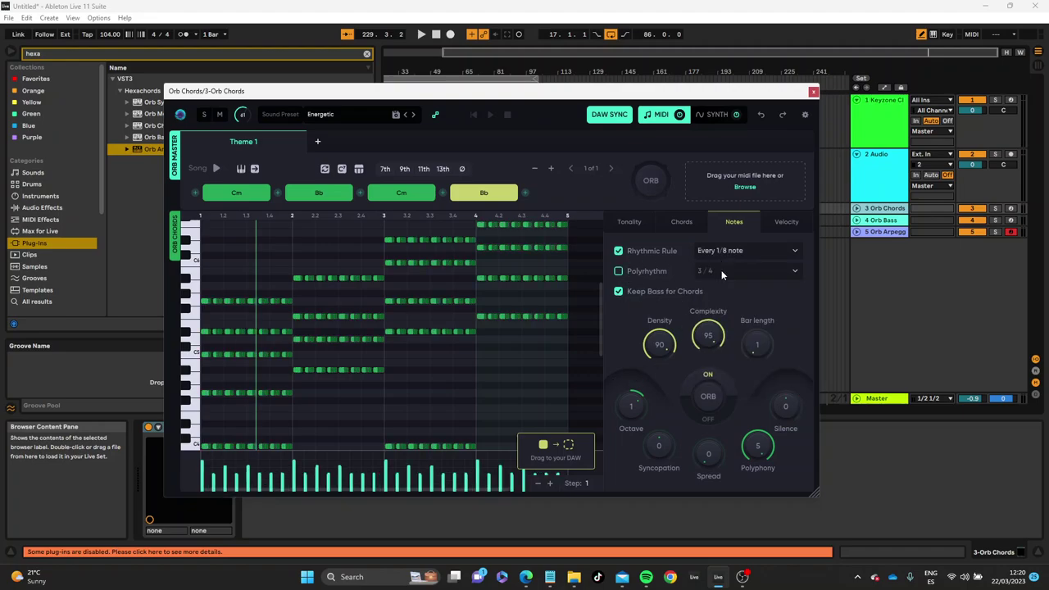
left_click(813, 91)
left_click(893, 232)
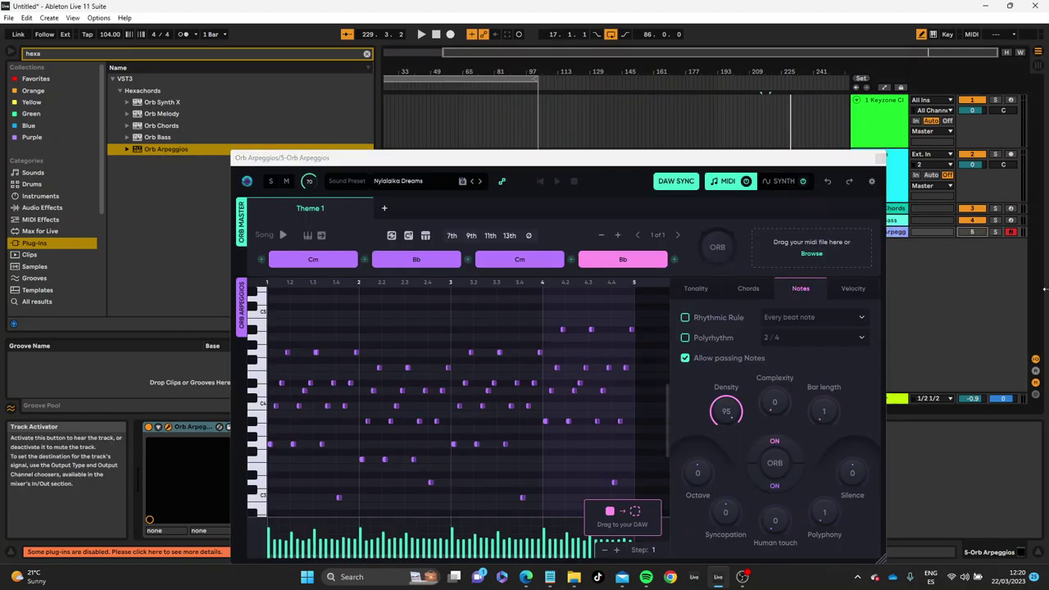
Start playback, reposition the Orb Arpeggios window, and drop its Density from 95 to 55
key("space")
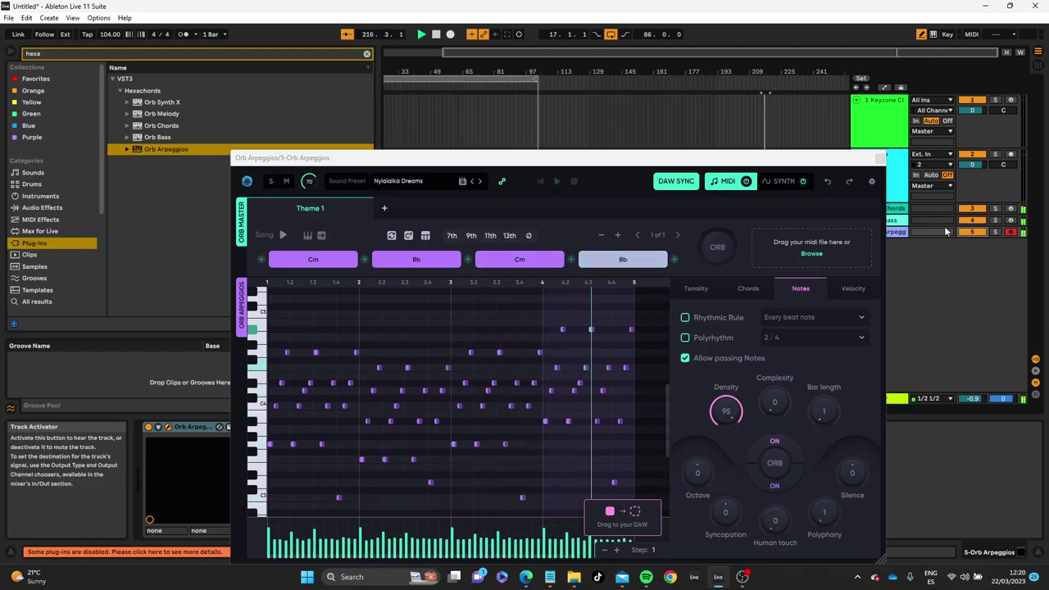
left_click_drag(578, 160, 534, 106)
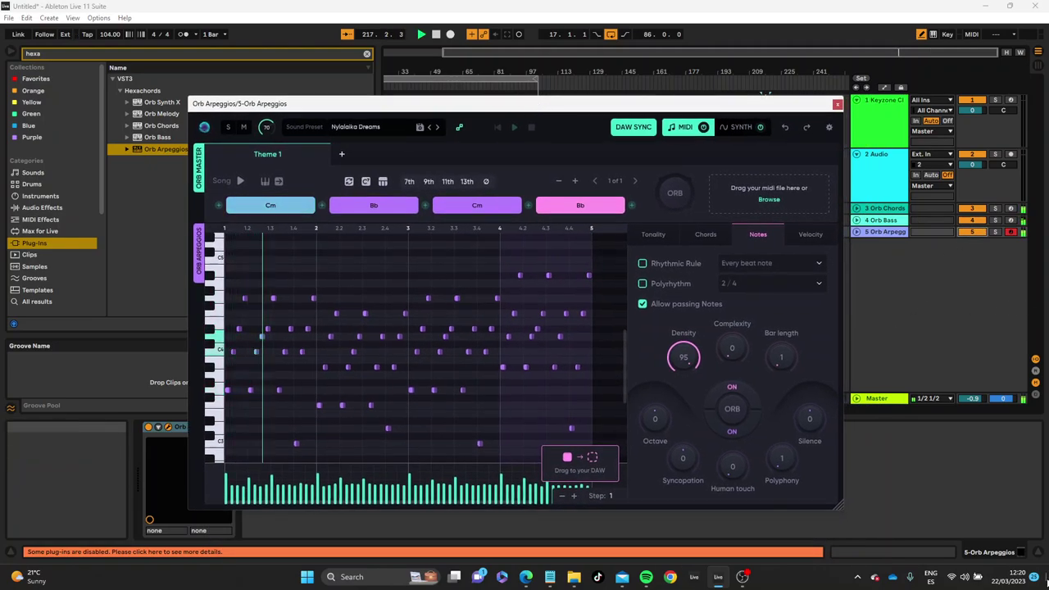
left_click_drag(685, 357, 690, 398)
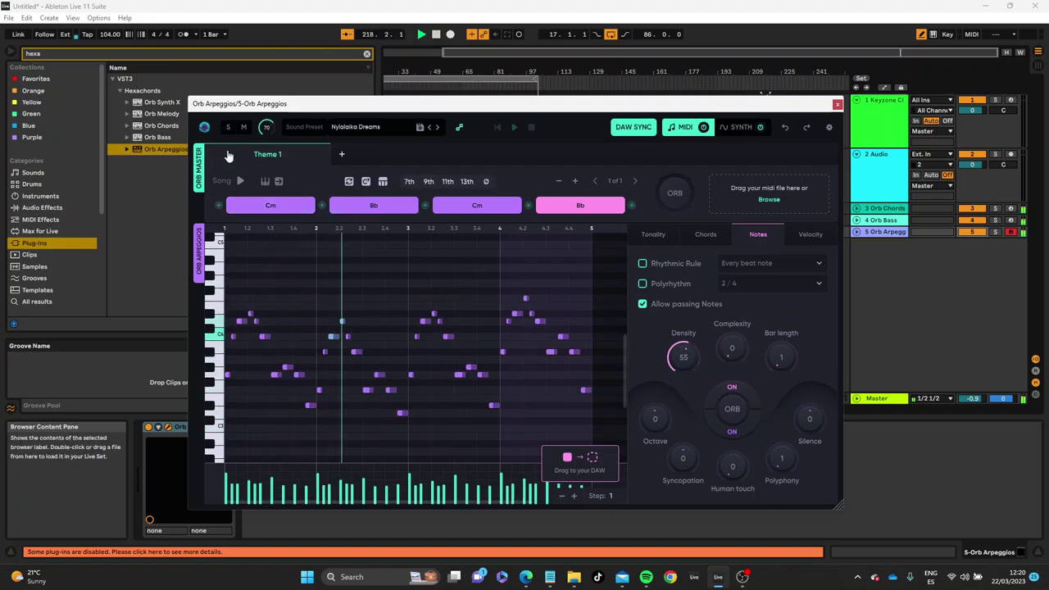
left_click(883, 209)
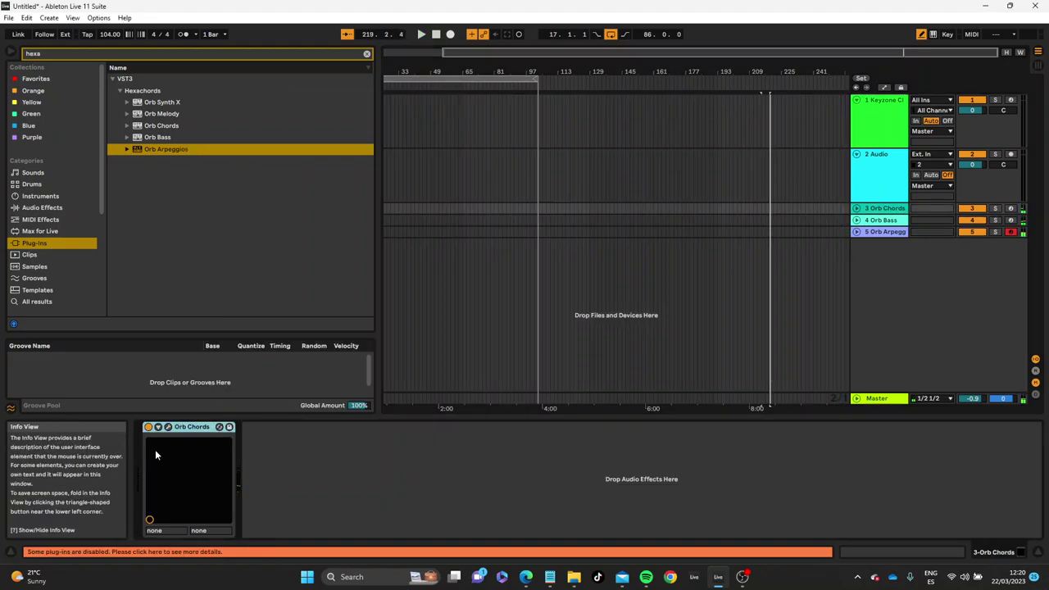
left_click(168, 427)
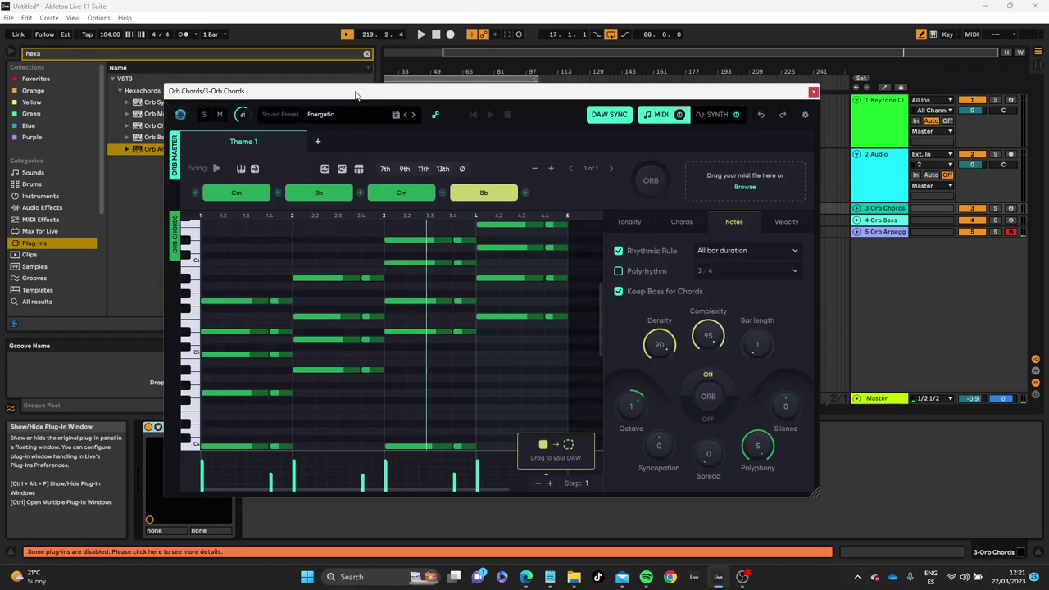
left_click(321, 116)
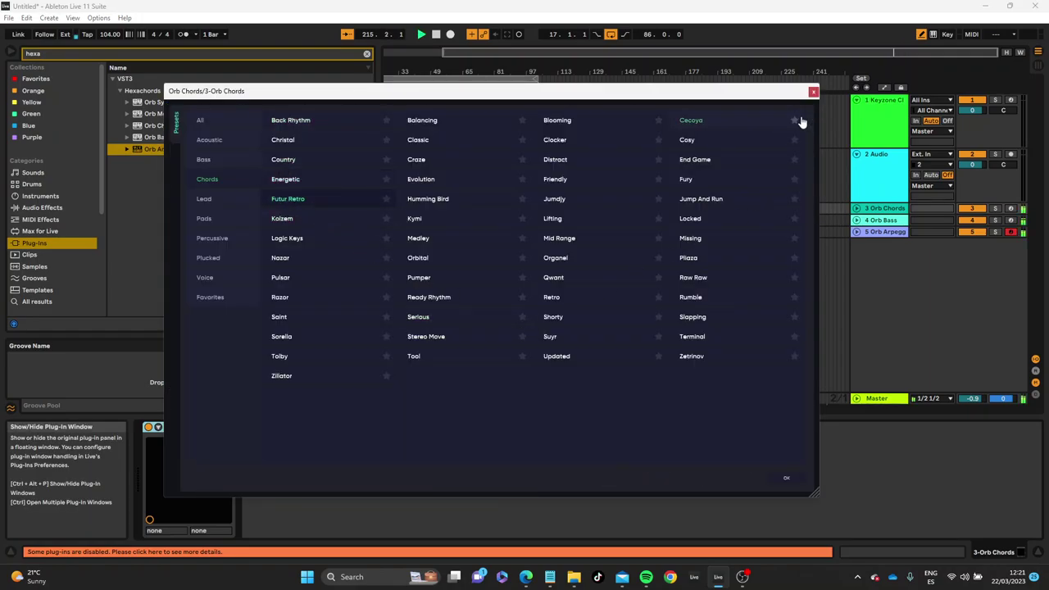
left_click(813, 92)
left_click(880, 232)
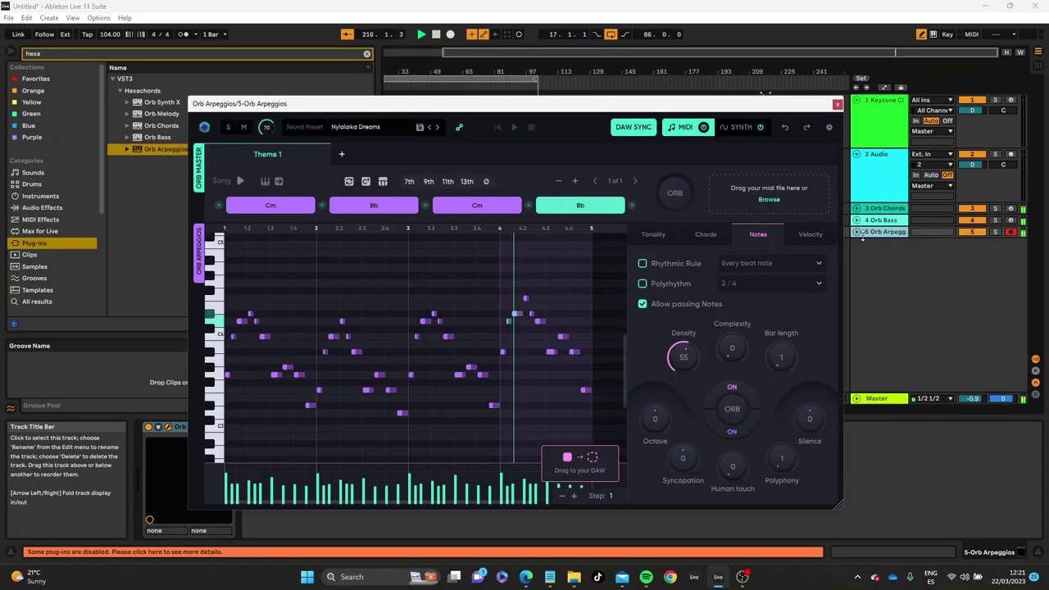
Randomize Orb Arpeggios three times to land on a Cm–Fm–Cm–Fm pattern
left_click(680, 197)
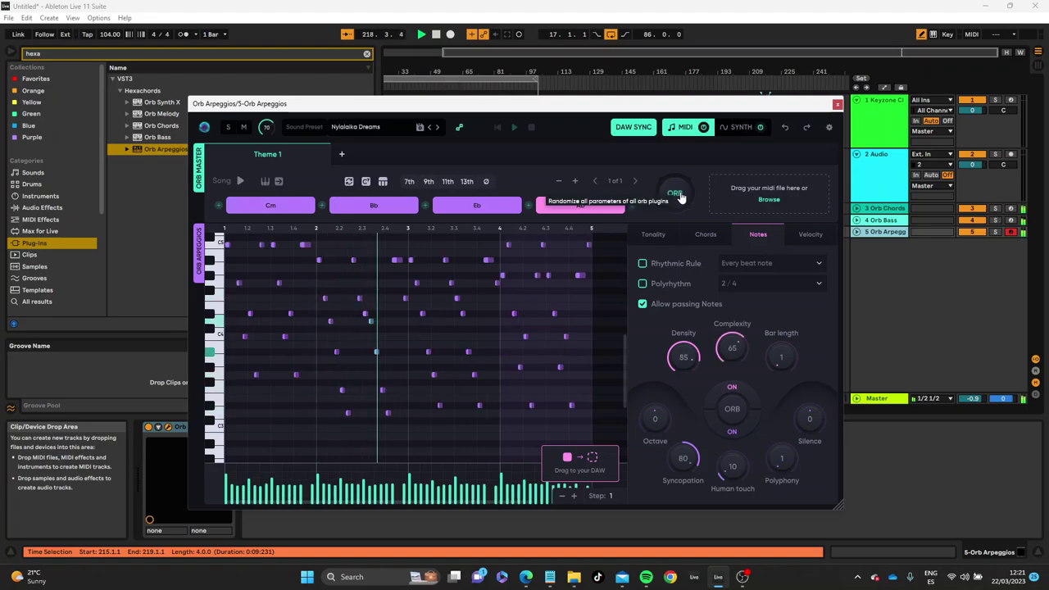
left_click(680, 196)
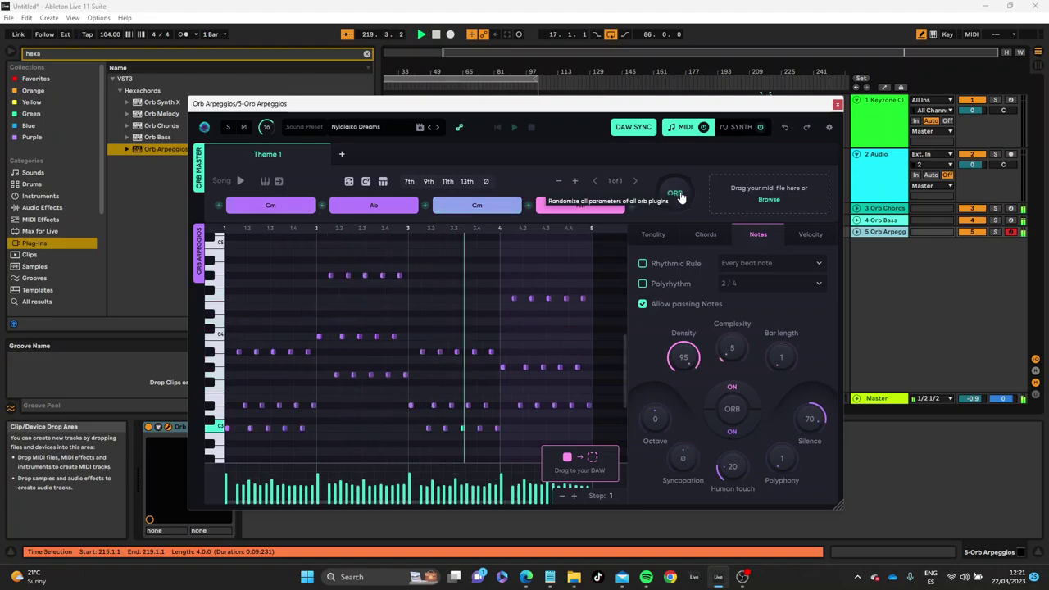
left_click(680, 196)
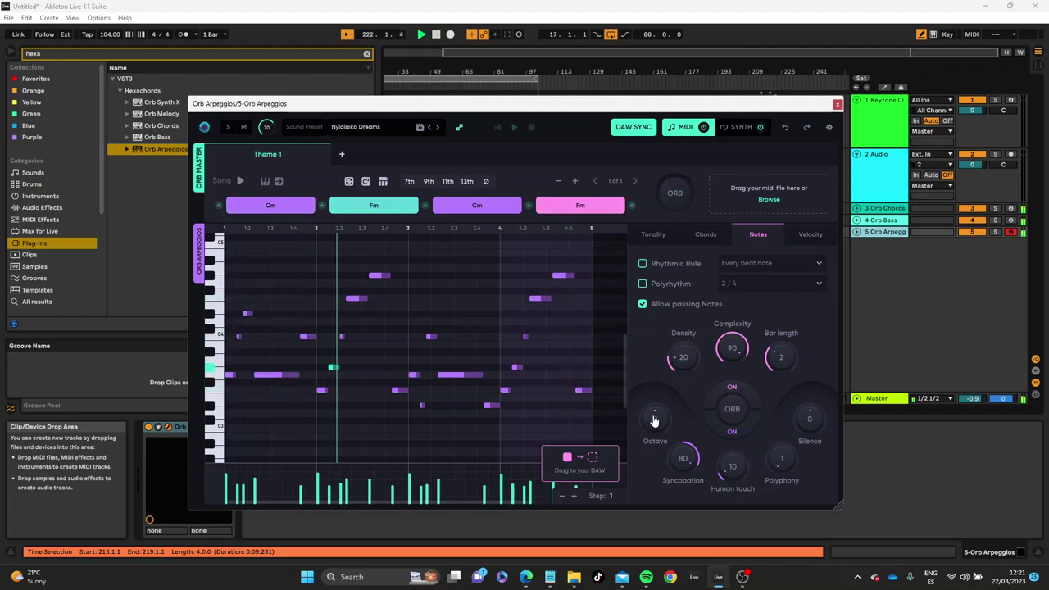
Set the arpeggio Octave to 1, Silence to 60 and Polyphony to 2
left_click_drag(651, 420, 696, 440)
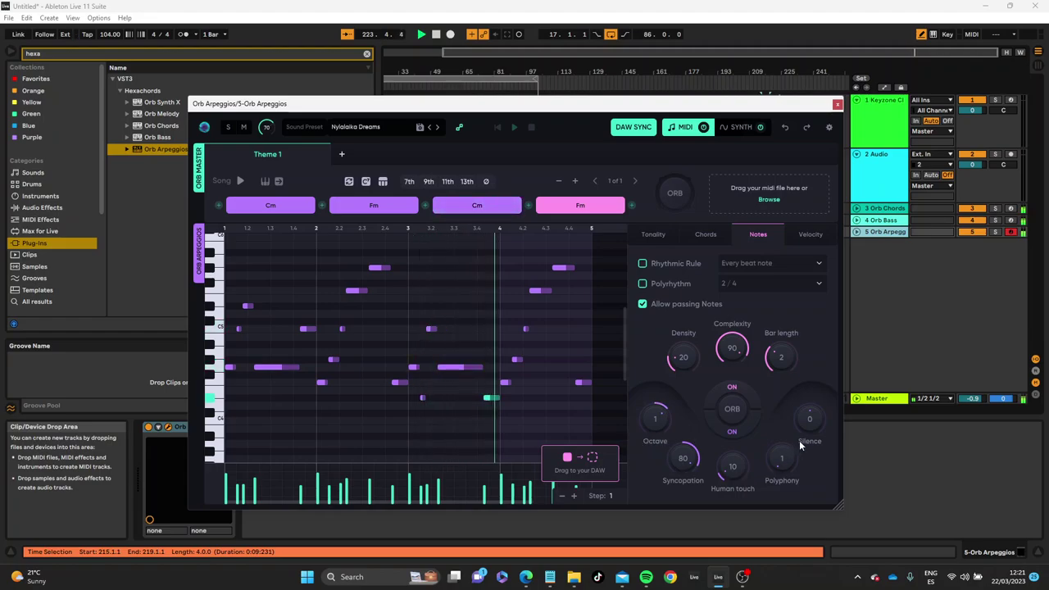
left_click_drag(810, 419, 816, 414)
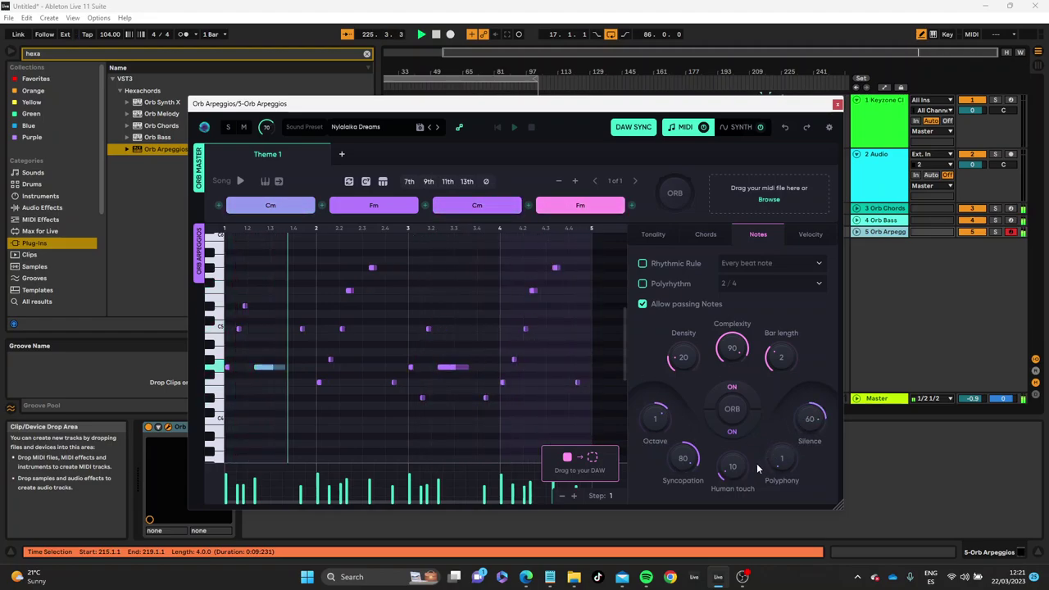
left_click_drag(780, 471, 779, 460)
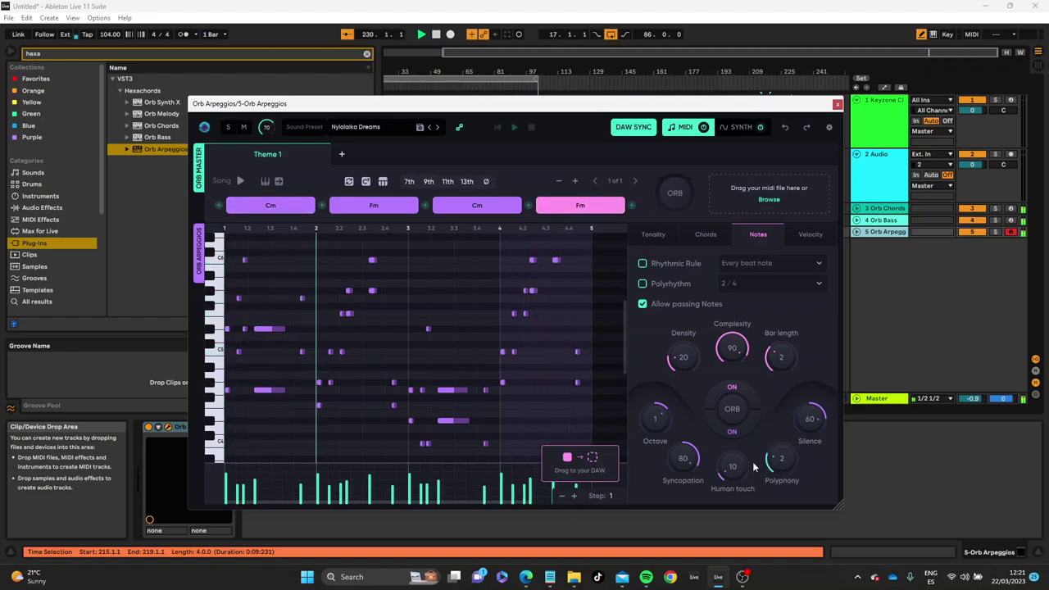
Settle Human touch at 25 and lower Syncopation to 20, then close Orb Arpeggios
left_click_drag(723, 473, 726, 426)
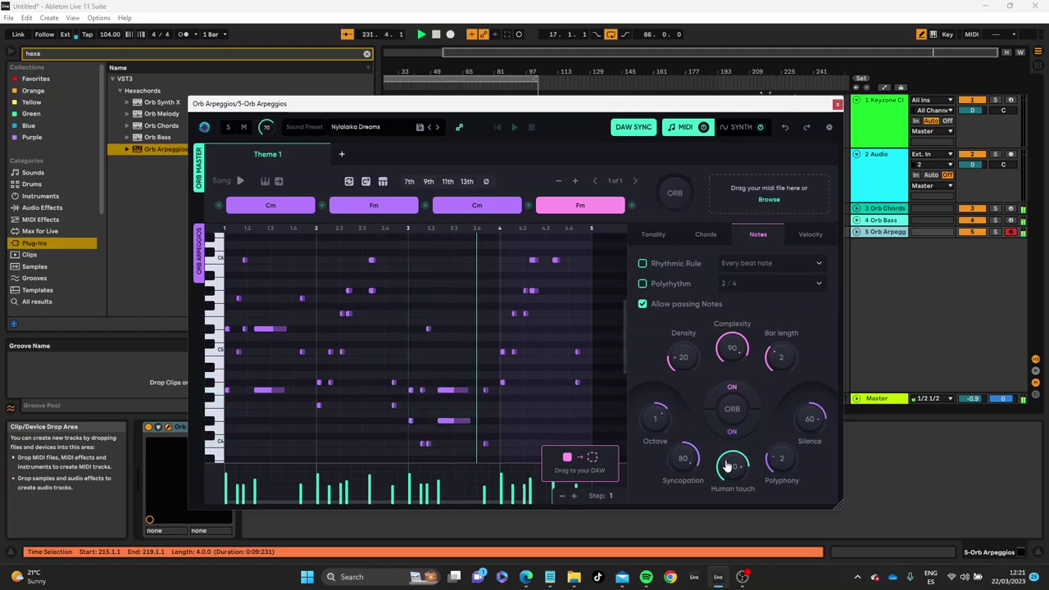
left_click_drag(725, 464, 725, 493)
left_click_drag(683, 458, 683, 475)
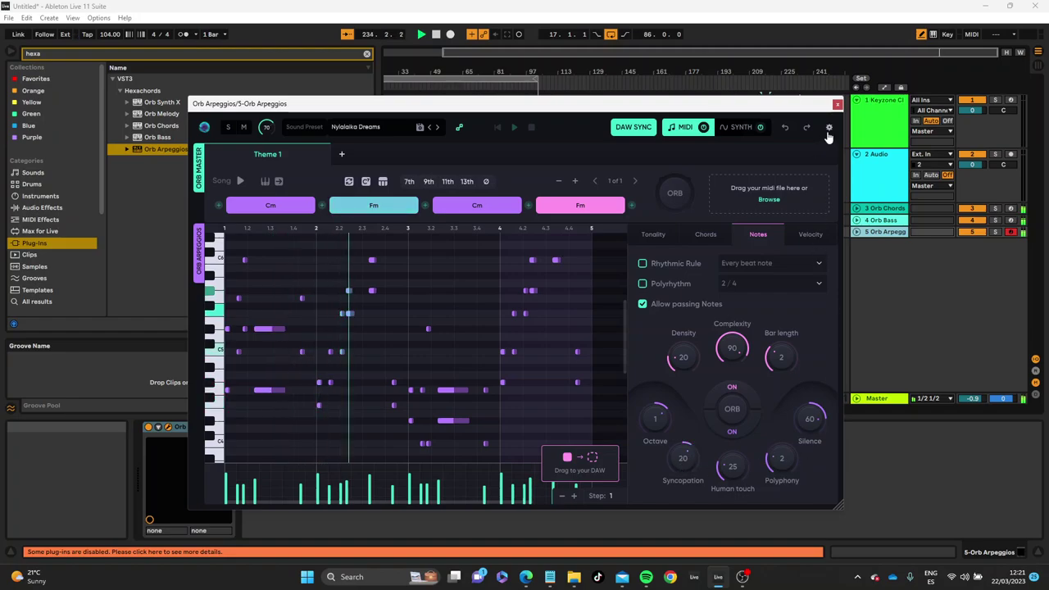
left_click(838, 104)
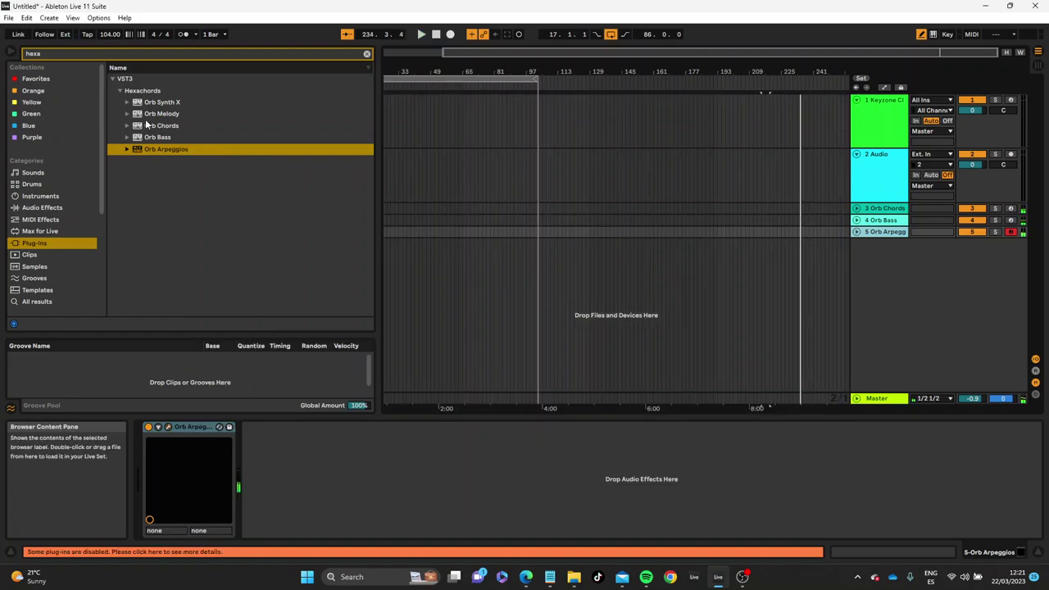
Drop Orb Melody into the arrangement as a sixth track and play its Cm–Fm melody
left_click_drag(151, 114, 196, 102)
left_click_drag(508, 275, 508, 275)
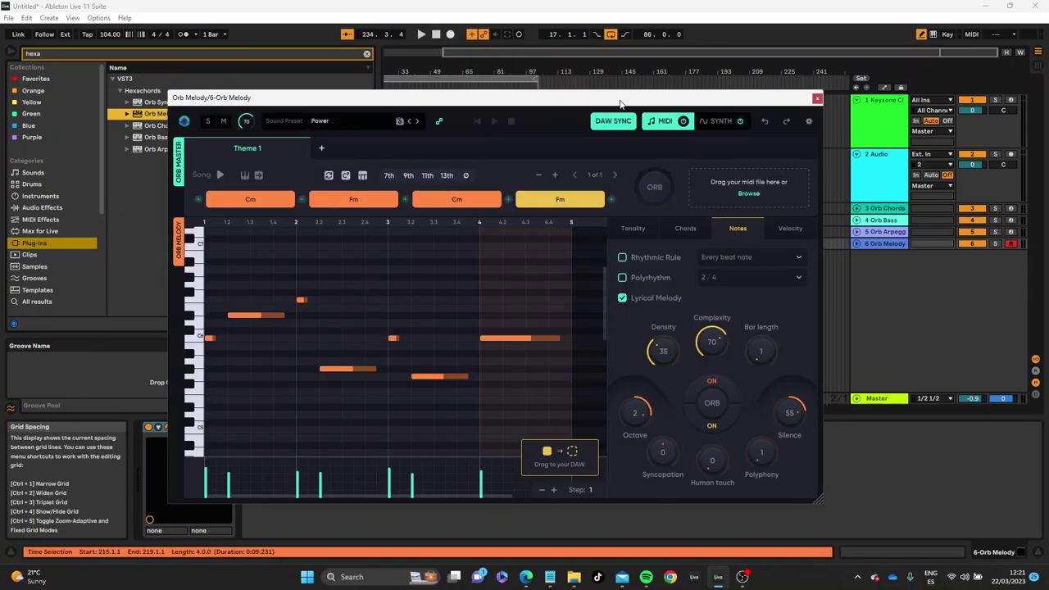
left_click_drag(617, 101, 603, 103)
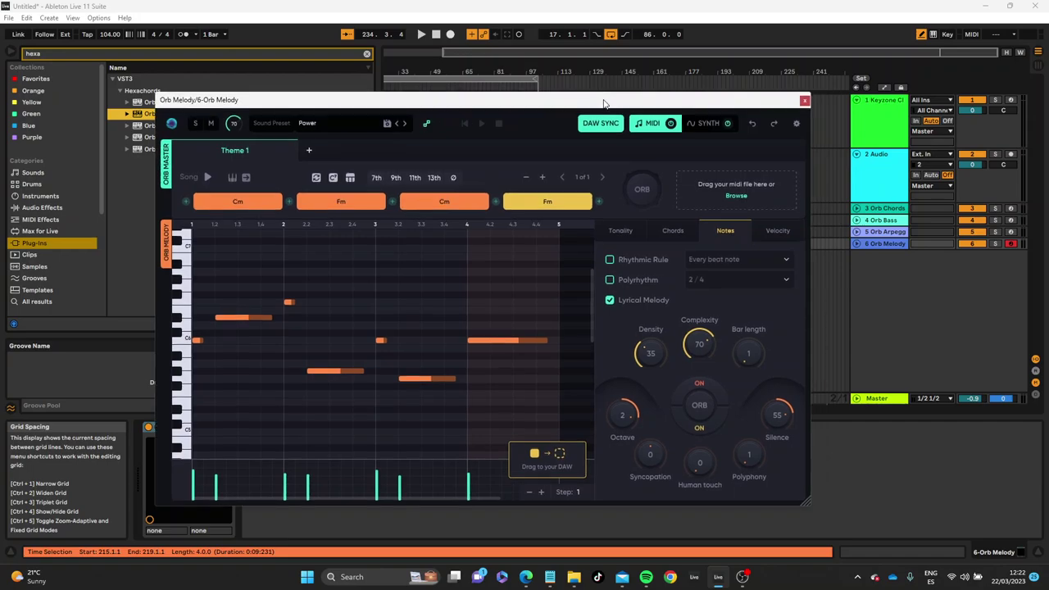
key("space")
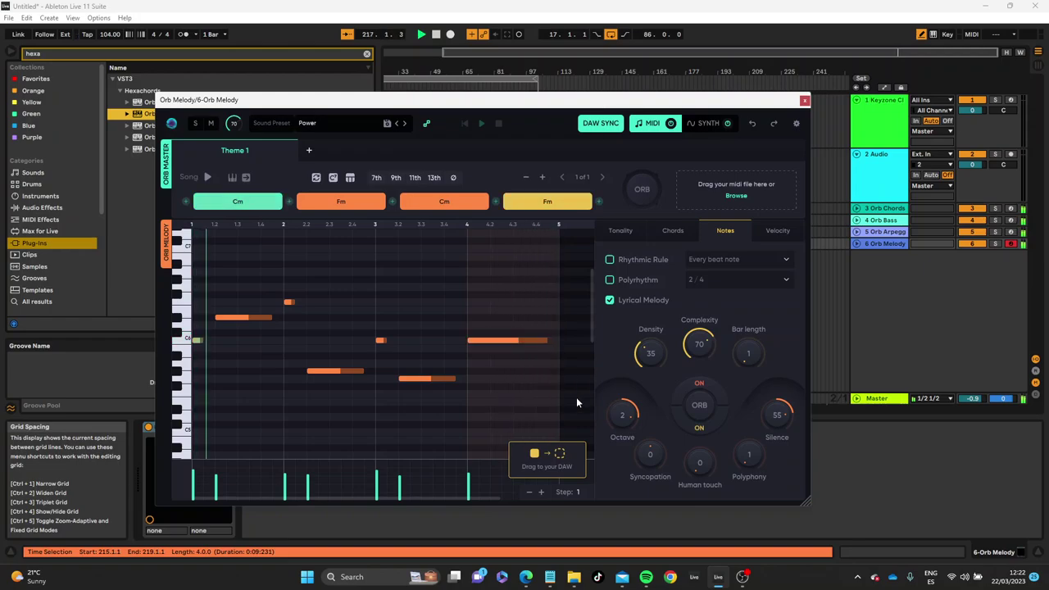
Randomize the Orb Melody pattern twice and start playback to hear it
left_click(699, 407)
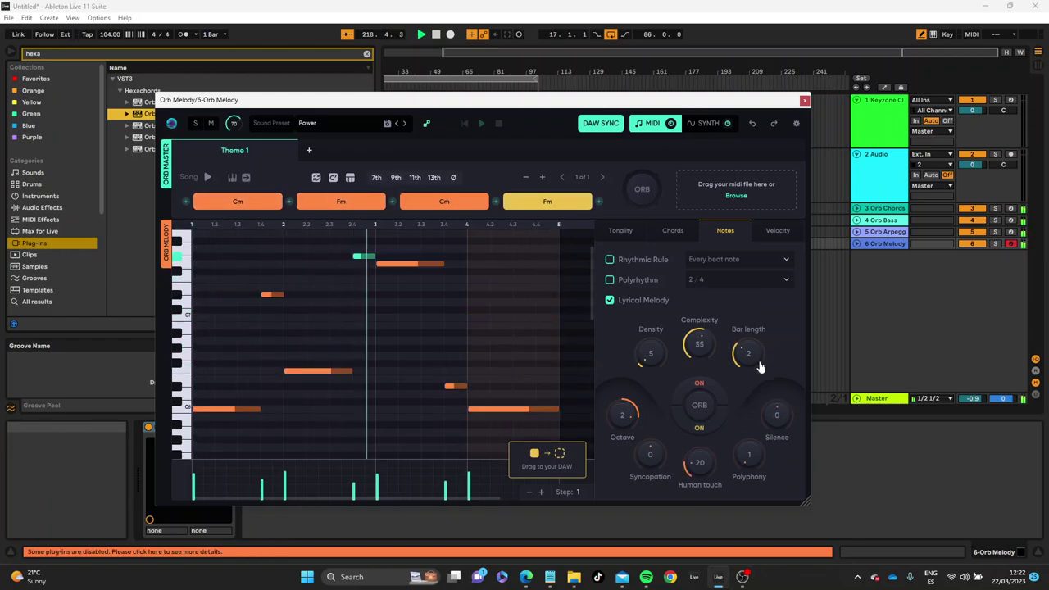
left_click(700, 406)
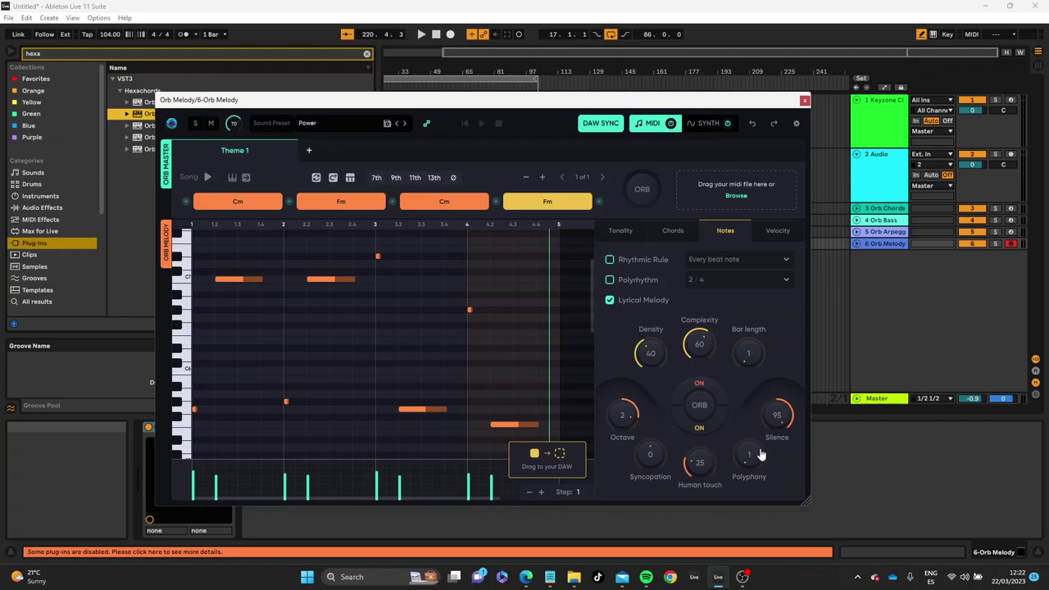
key("space")
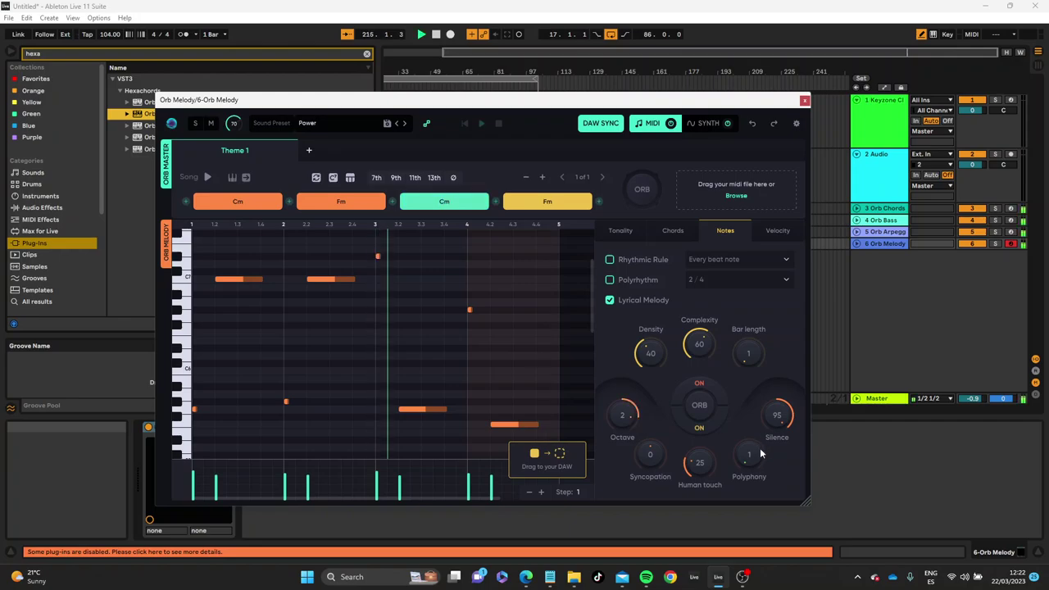
Regenerate over Cm–Fmb7–Ebsus4–Ab, enable Polyrhythm and Lyrical Melody, and set Density to 25
left_click(641, 190)
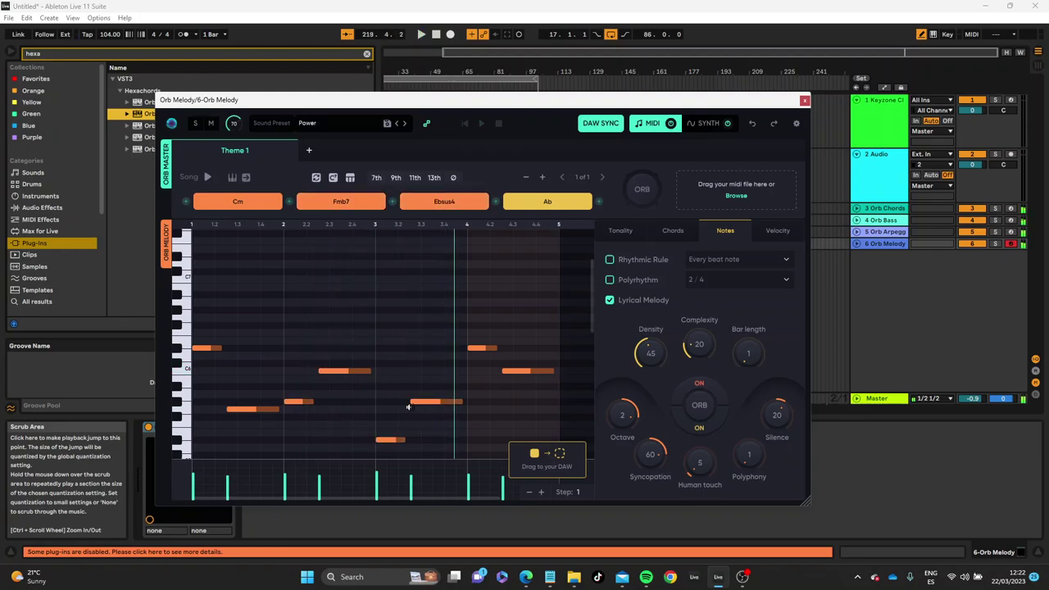
left_click(609, 281)
left_click(610, 300)
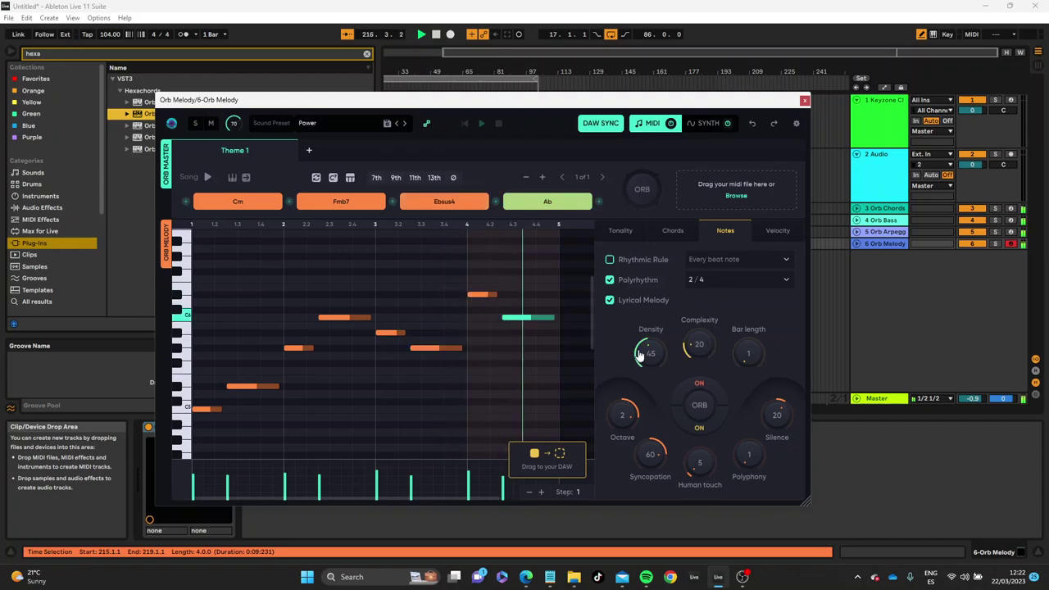
left_click_drag(639, 354, 639, 370)
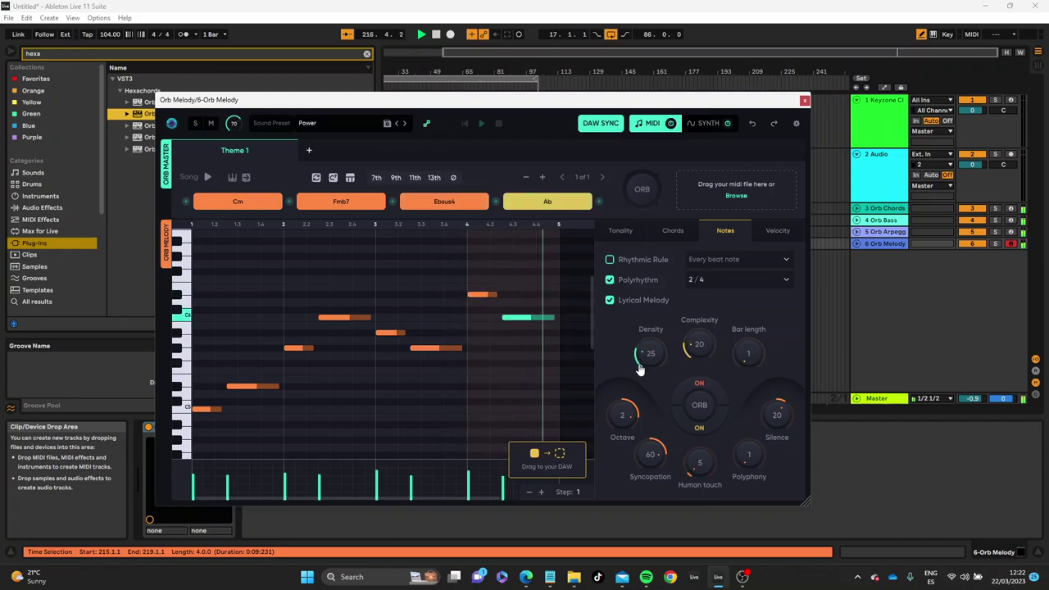
Close Orb Melody and duplicate the 4 Orb Bass track
left_click(806, 100)
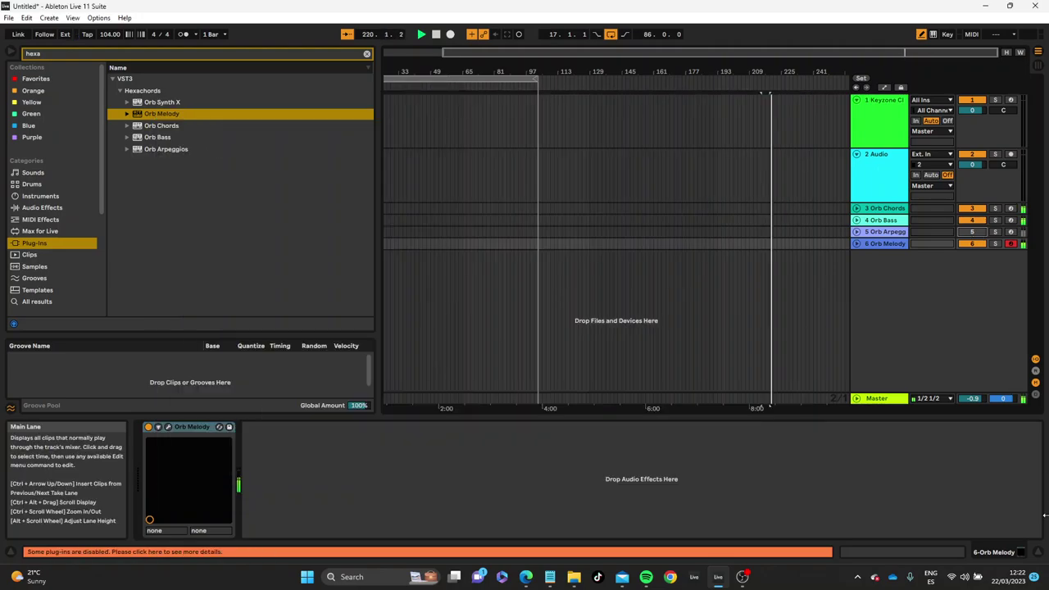
right_click(877, 222)
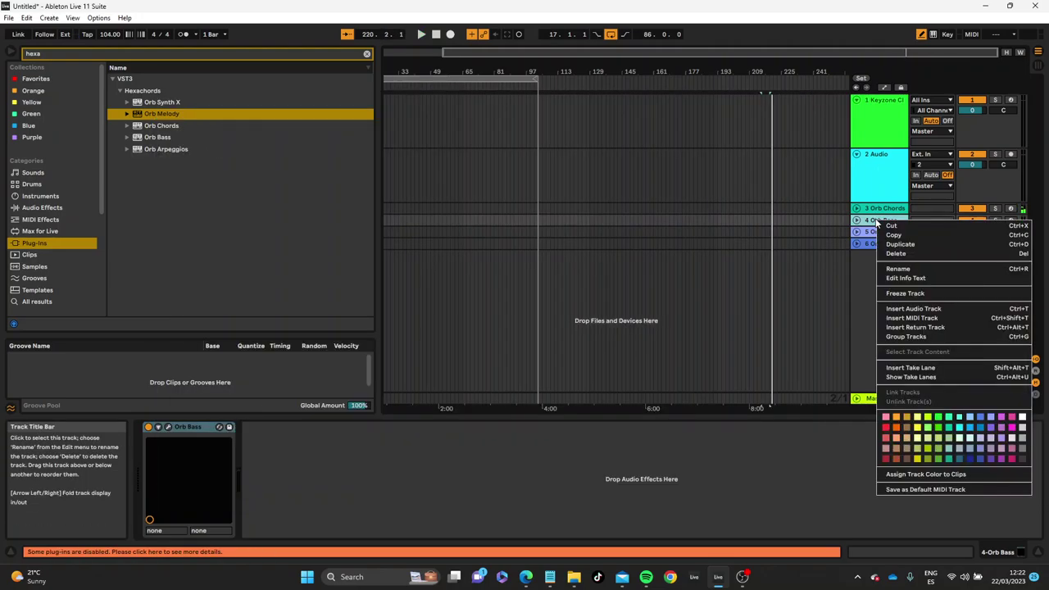
left_click(946, 243)
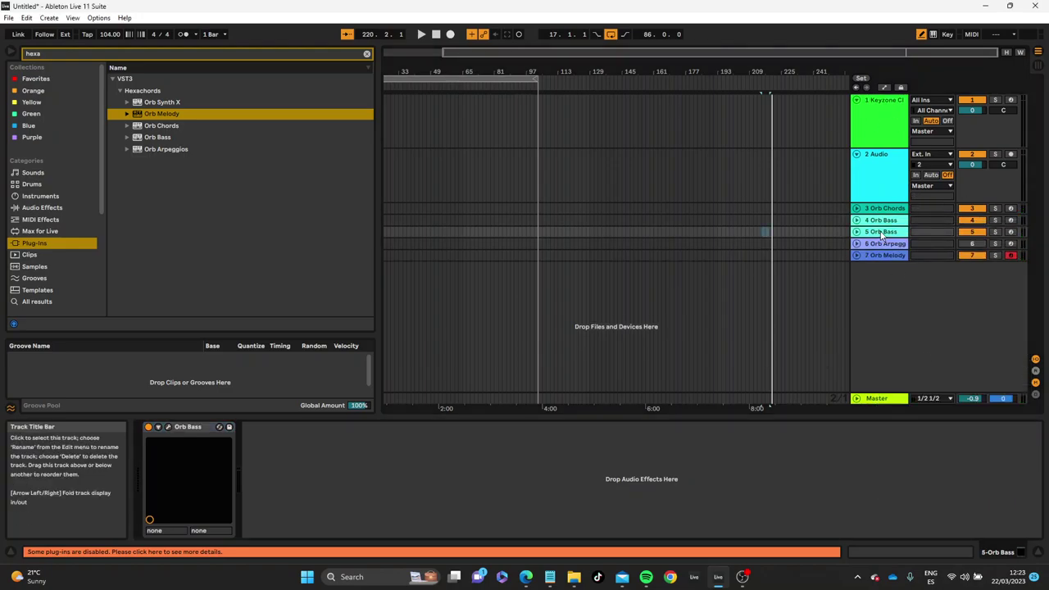
Set the copied Orb Bass Rhythmic Rule to Every beat note and start playback
left_click(168, 427)
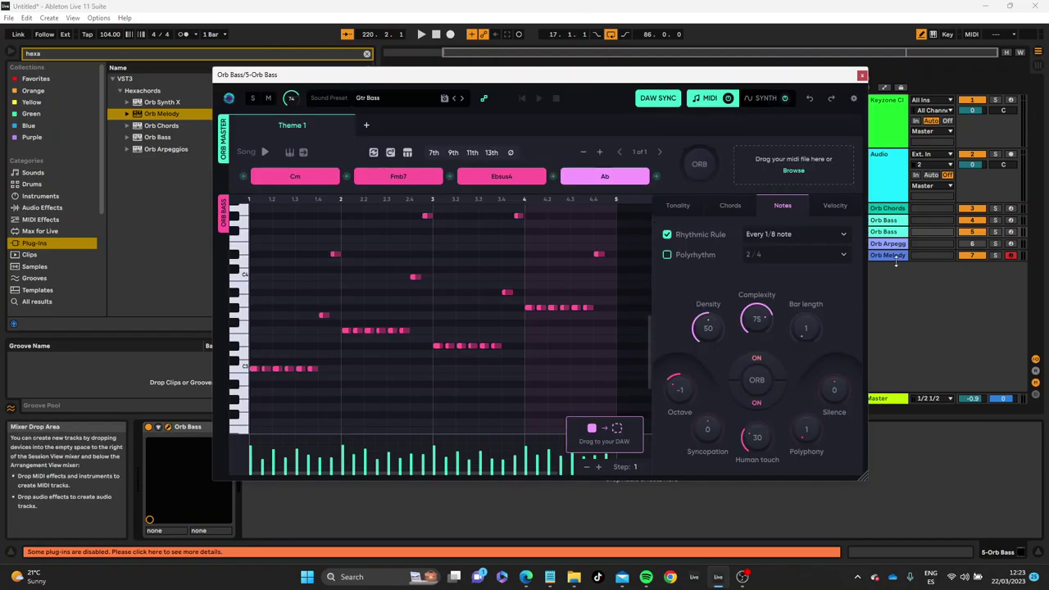
left_click(766, 236)
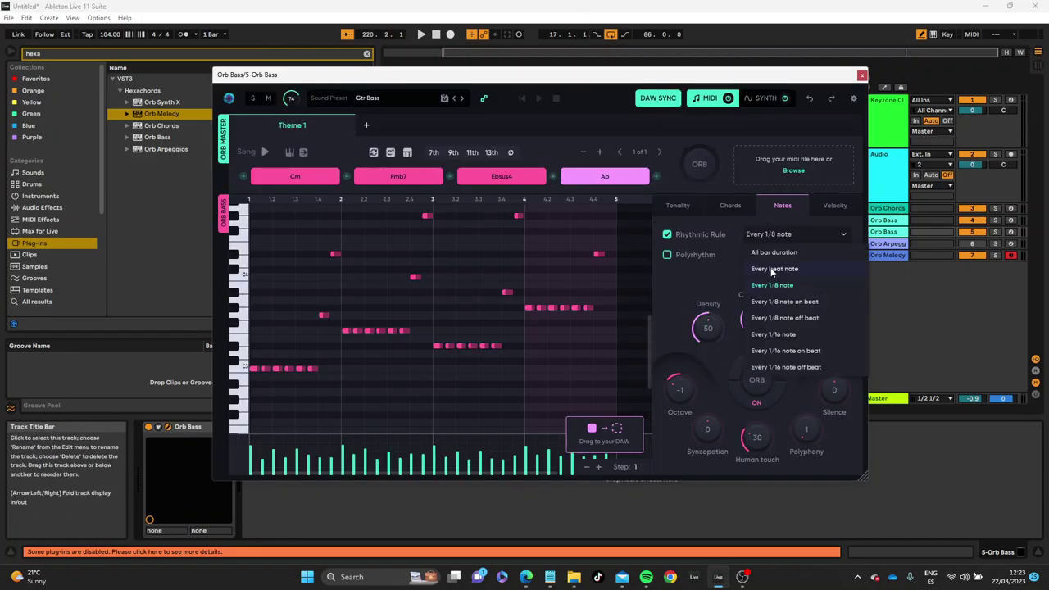
left_click(770, 268)
key("space")
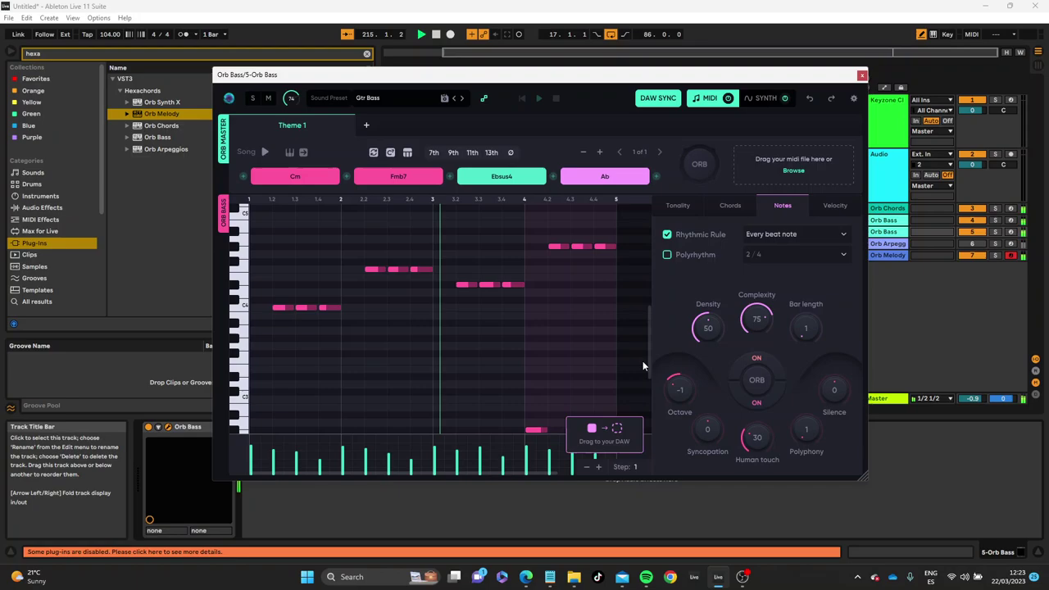
Load the Booler bass preset and lower Density and Complexity to 20
left_click(376, 101)
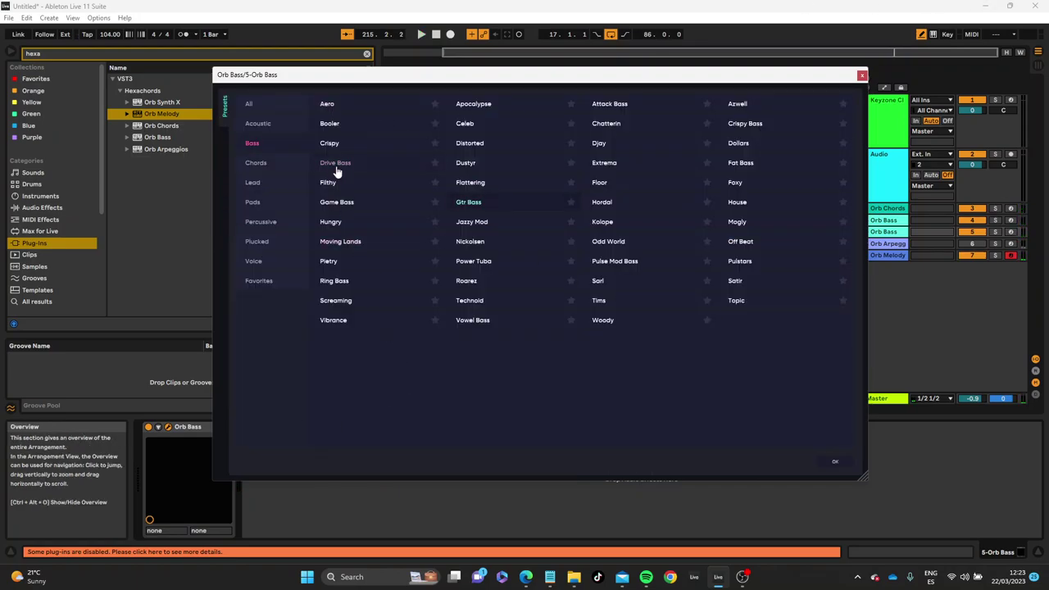
left_click(328, 108)
left_click(336, 127)
left_click(835, 461)
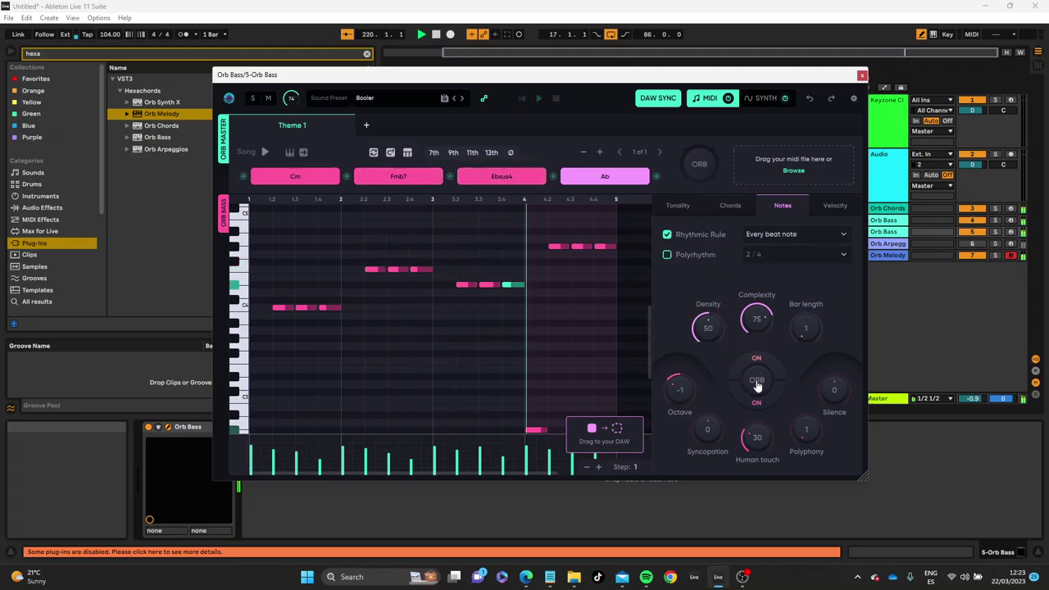
left_click_drag(688, 346, 690, 372)
left_click_drag(754, 326, 751, 347)
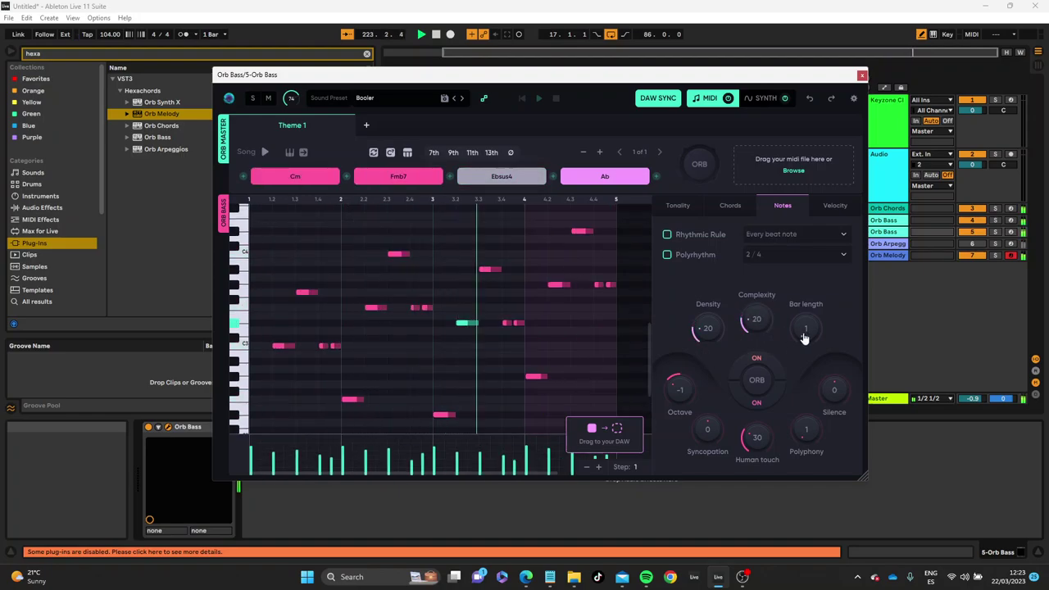
Search 'kick' and load Kickstart 2 onto the 5 Orb Bass track
left_click(862, 75)
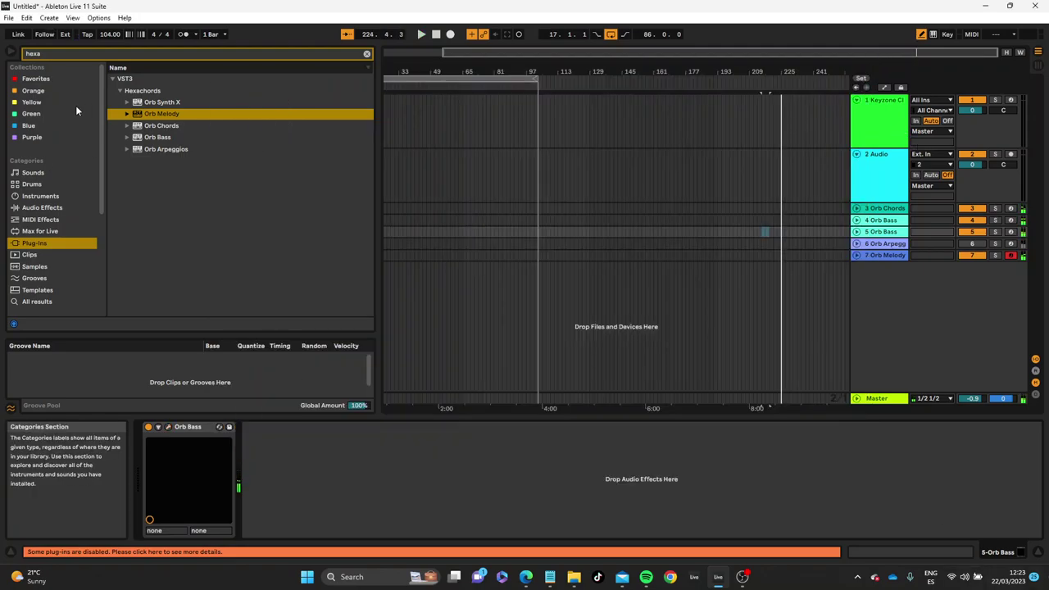
type("kick")
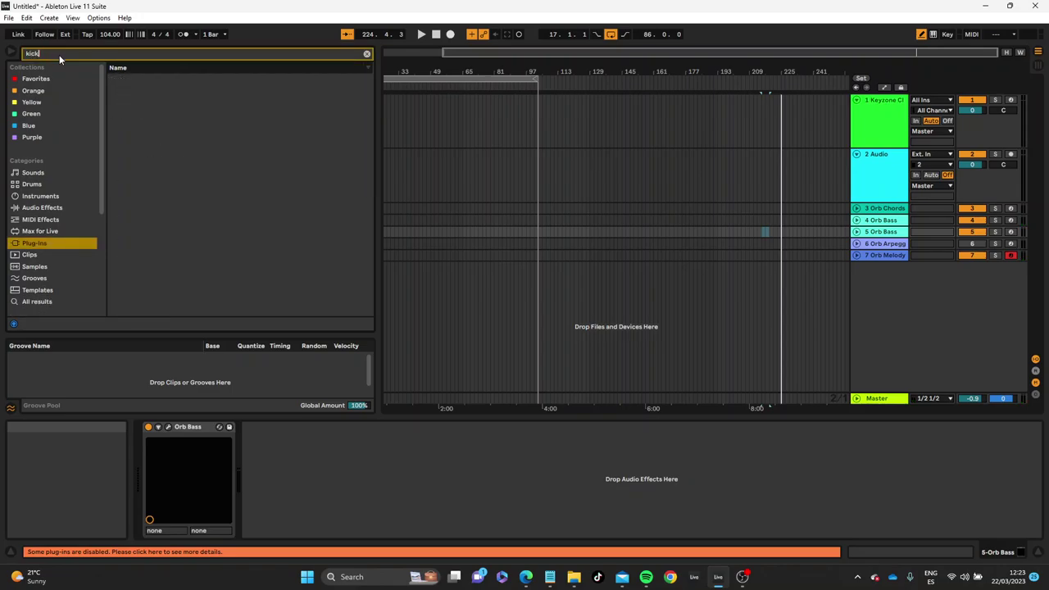
left_click(153, 105)
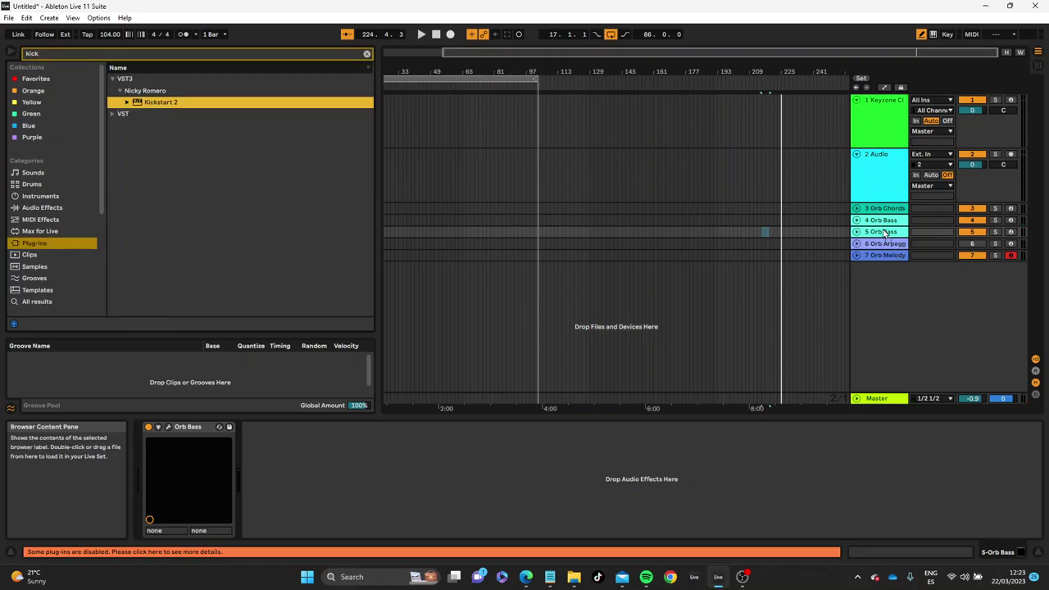
left_click_drag(885, 236, 885, 235)
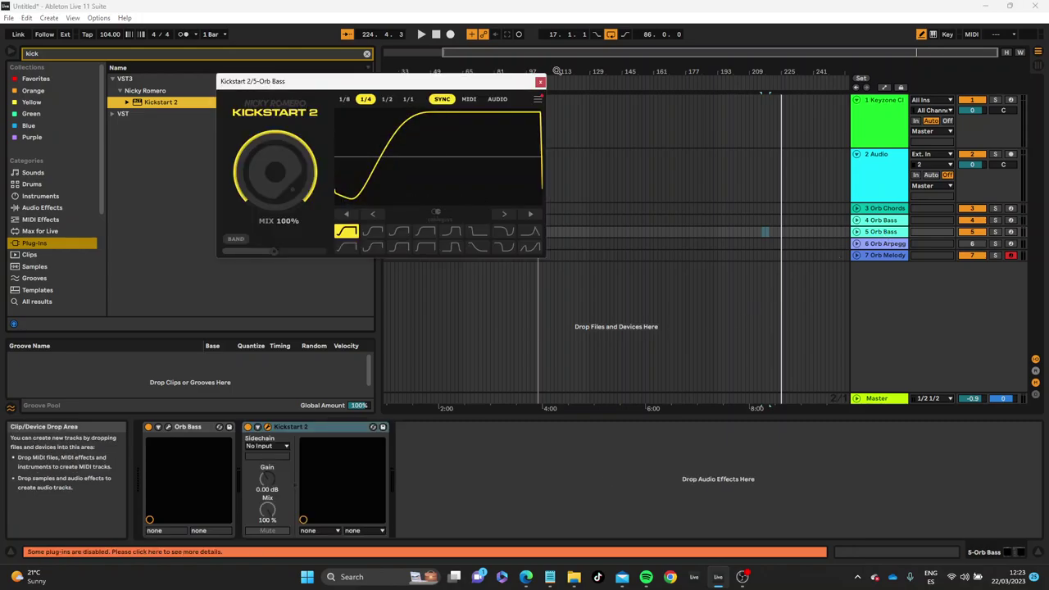
left_click(540, 83)
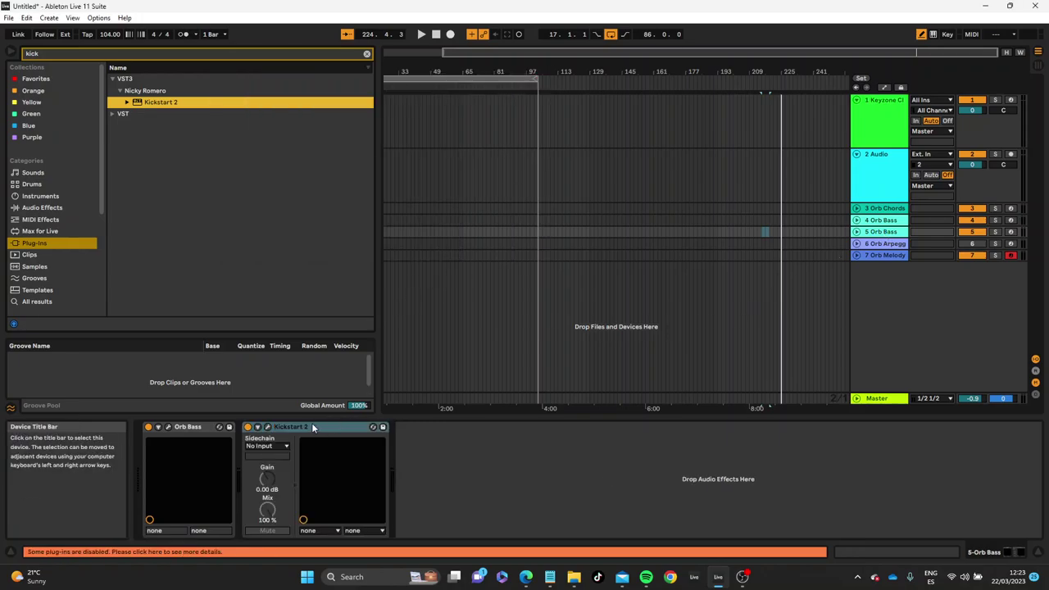
Add Kickstart 2 to 4 Orb Bass and Orb Arpeggios, switching Orb Arpeggios back on
left_click(885, 219)
key("Return")
key("space")
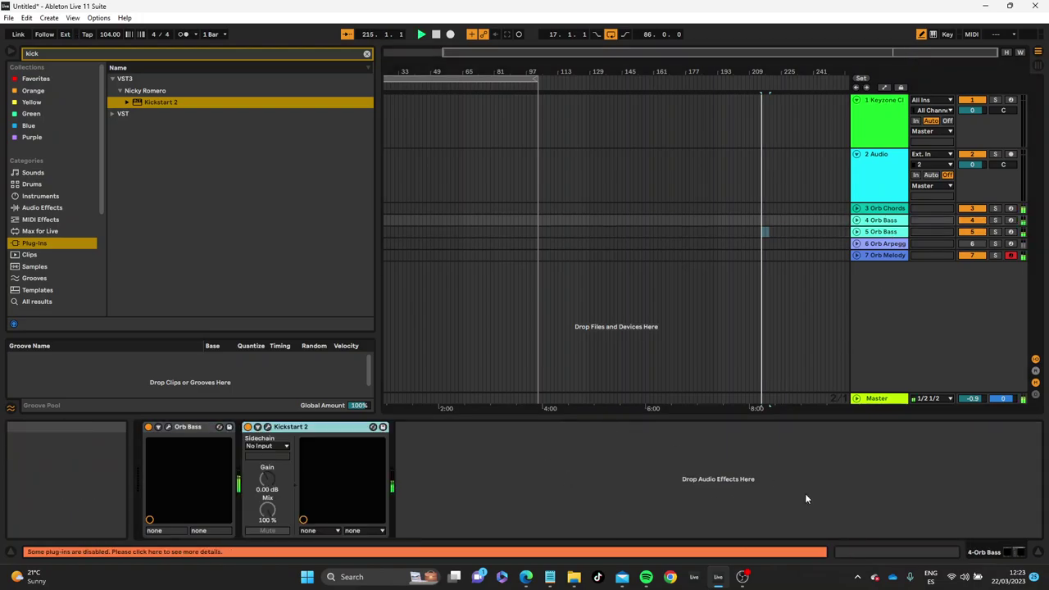
key("Down")
key("Down")
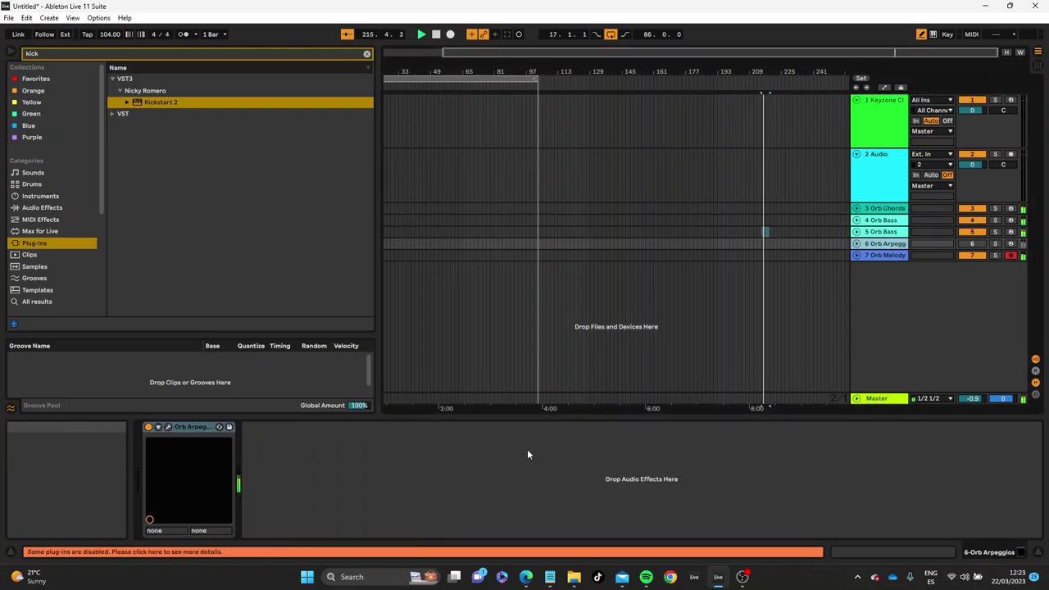
key("Return")
left_click(970, 244)
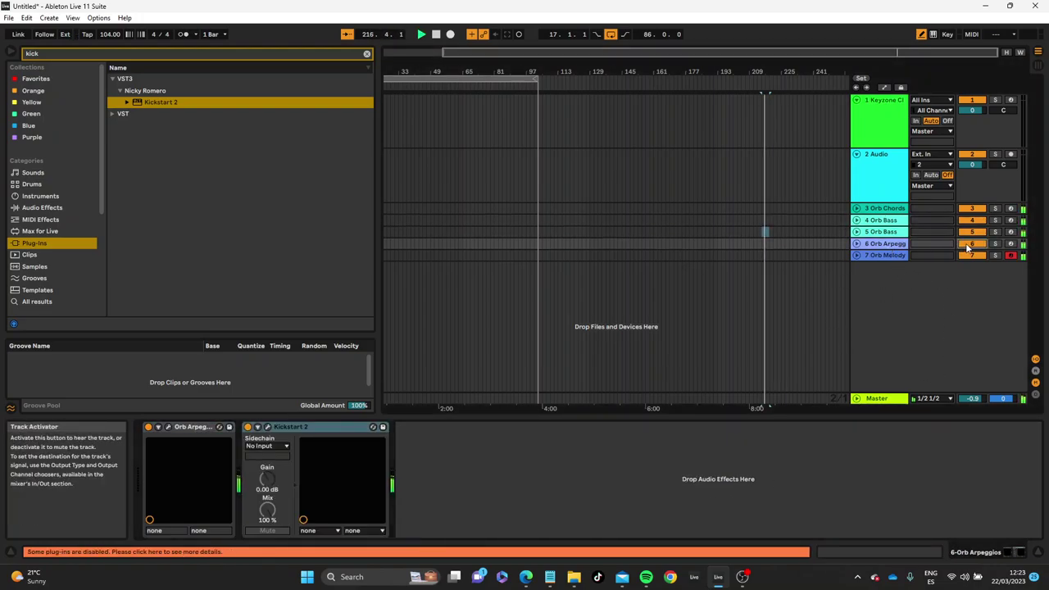
Load Kickstart 2 onto Orb Melody, search 'power', and reactivate the Orb Melody track
left_click(891, 212)
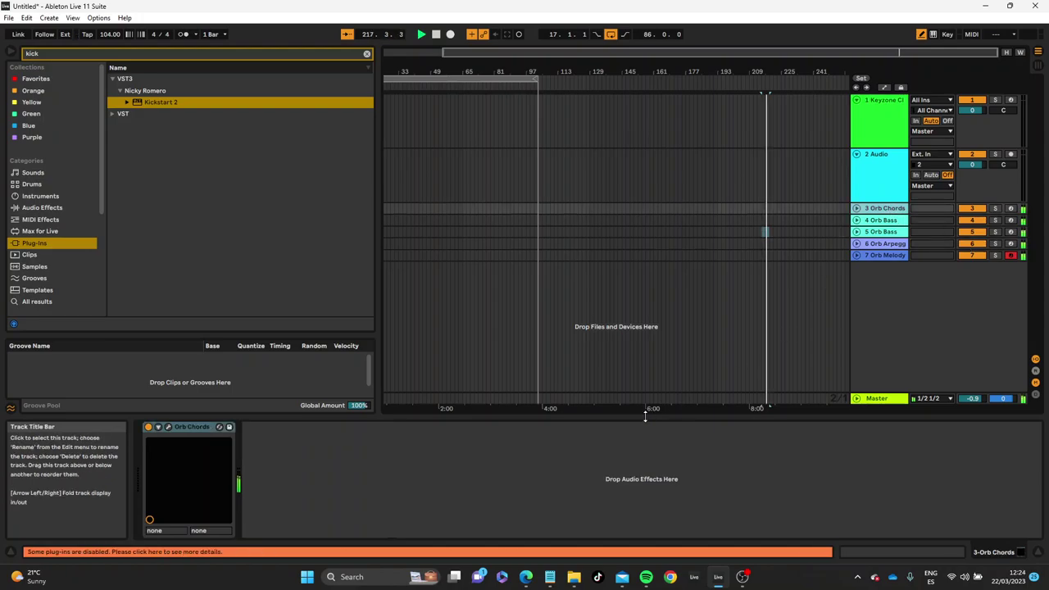
left_click(895, 255)
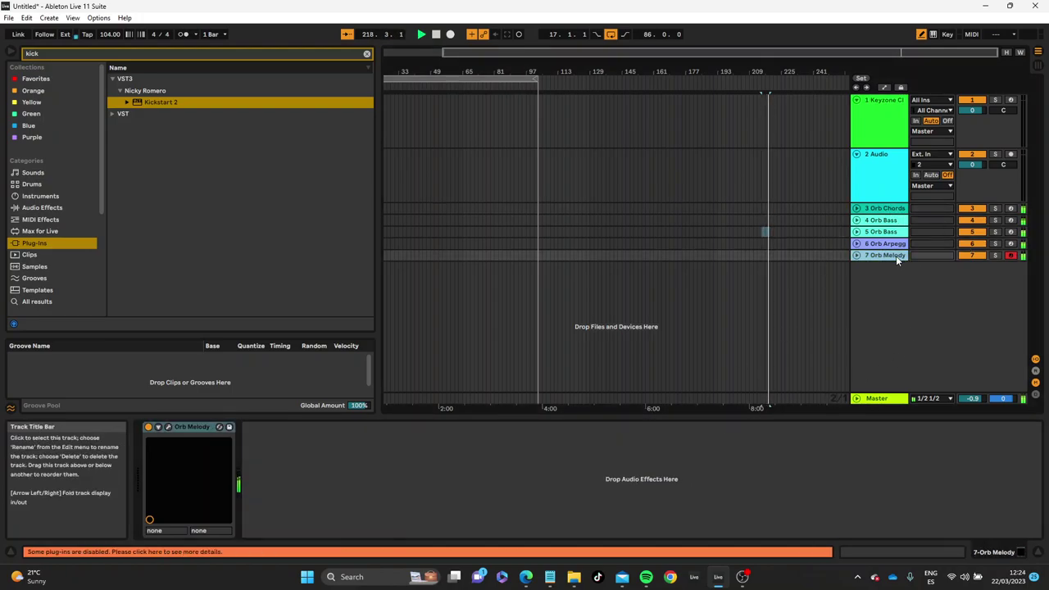
double_click(161, 102)
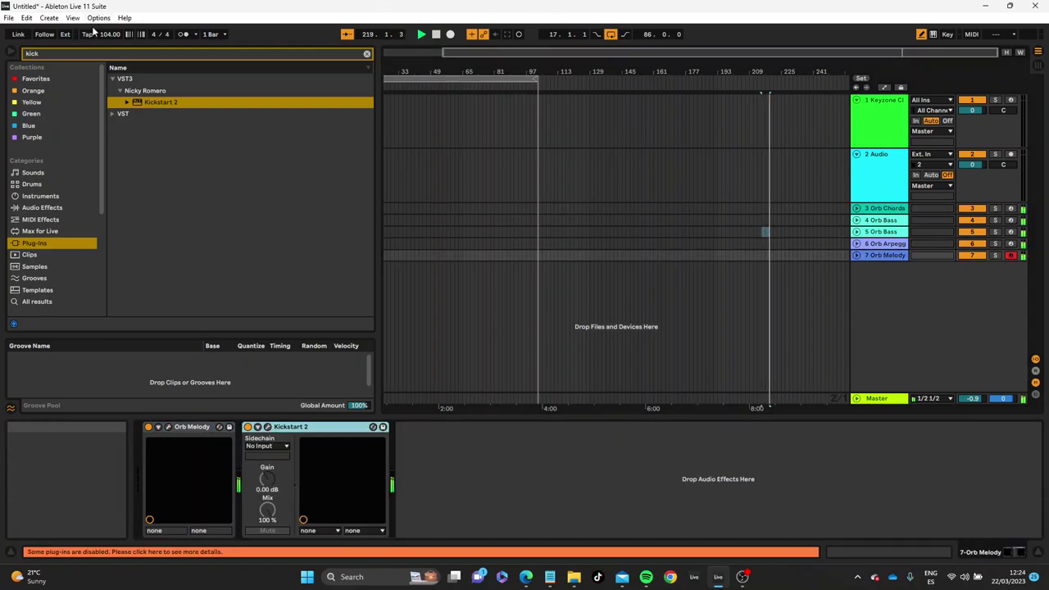
left_click(49, 53)
type("power")
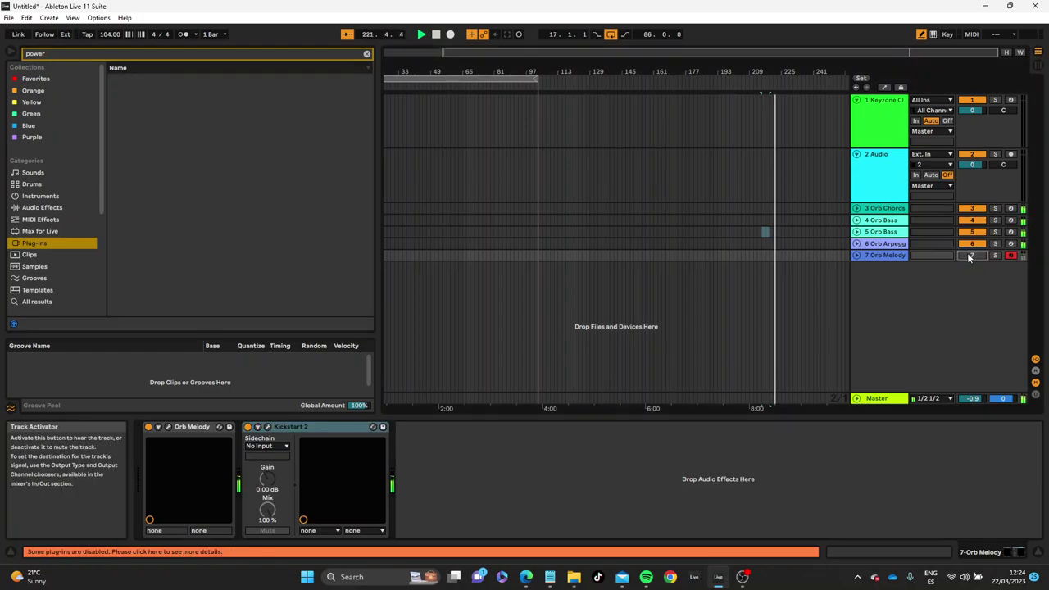
left_click(967, 254)
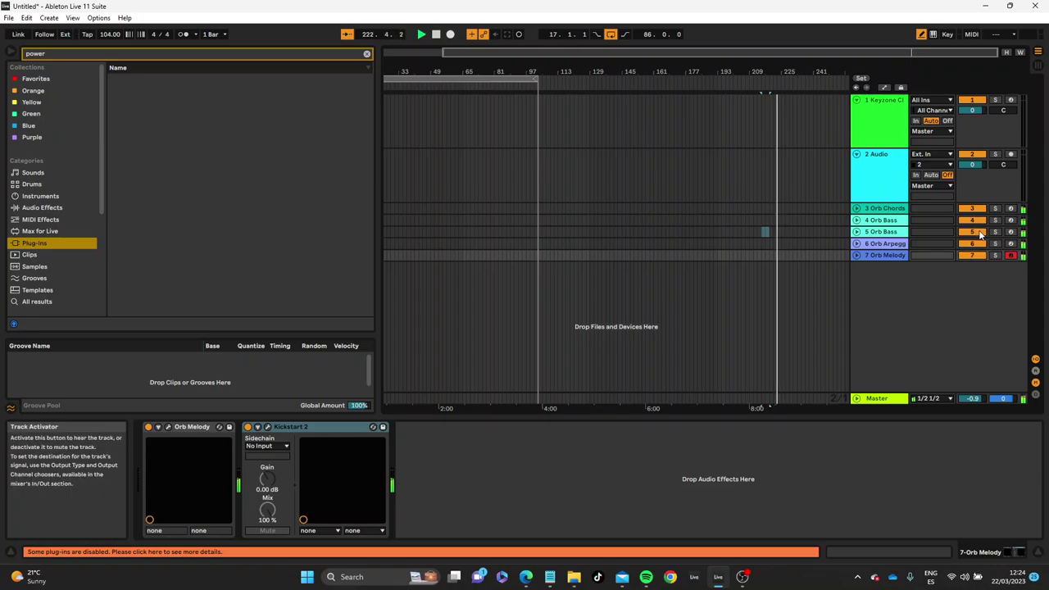
left_click(889, 231)
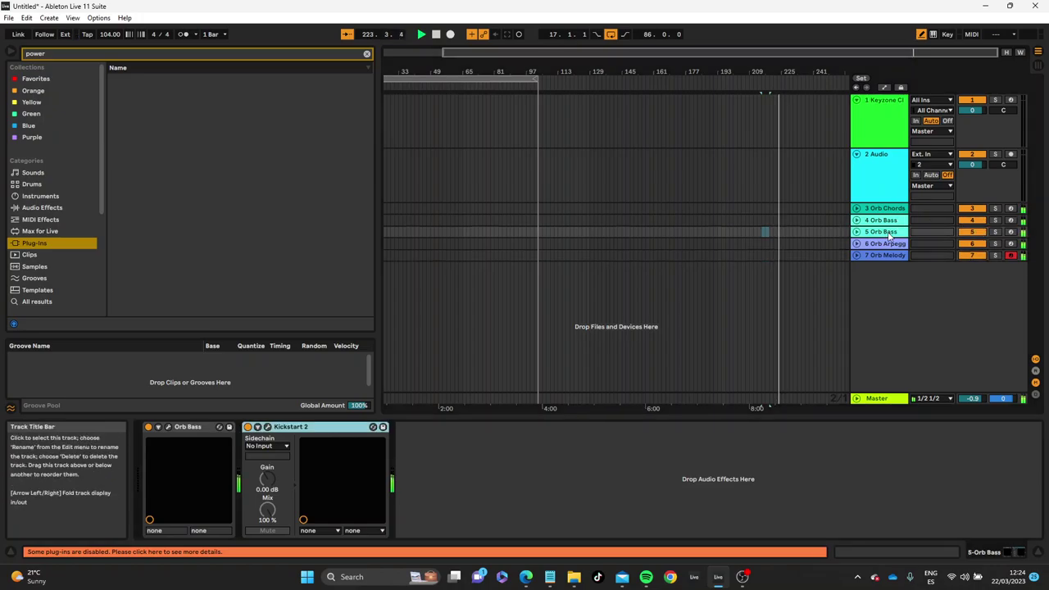
Audition Screaming and Ring Bass, then load Fat Bass on 5 Orb Bass and close it
left_click(169, 428)
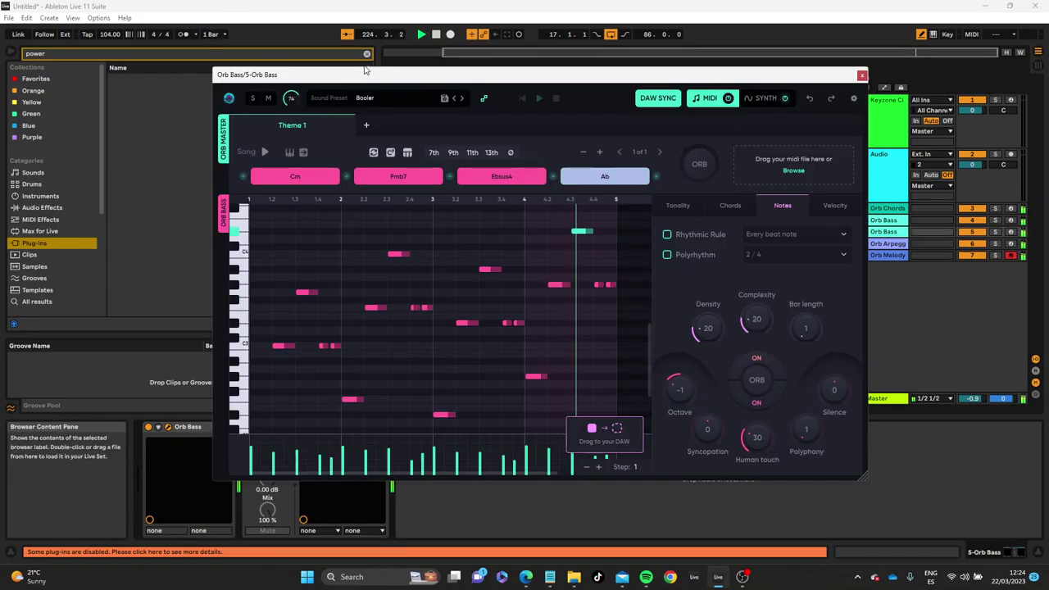
left_click(375, 102)
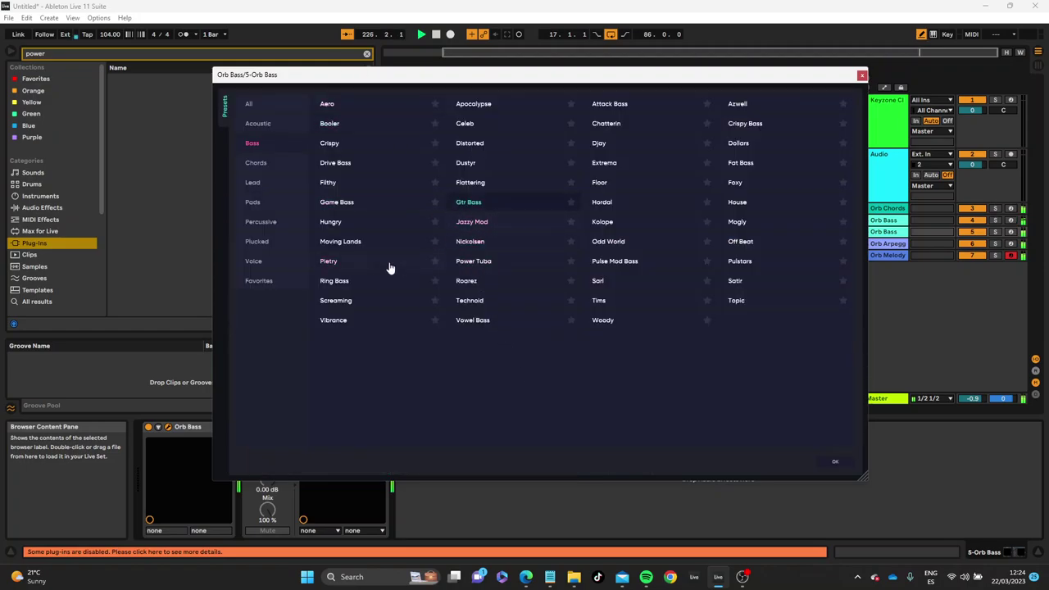
left_click(341, 303)
left_click(336, 284)
left_click(740, 162)
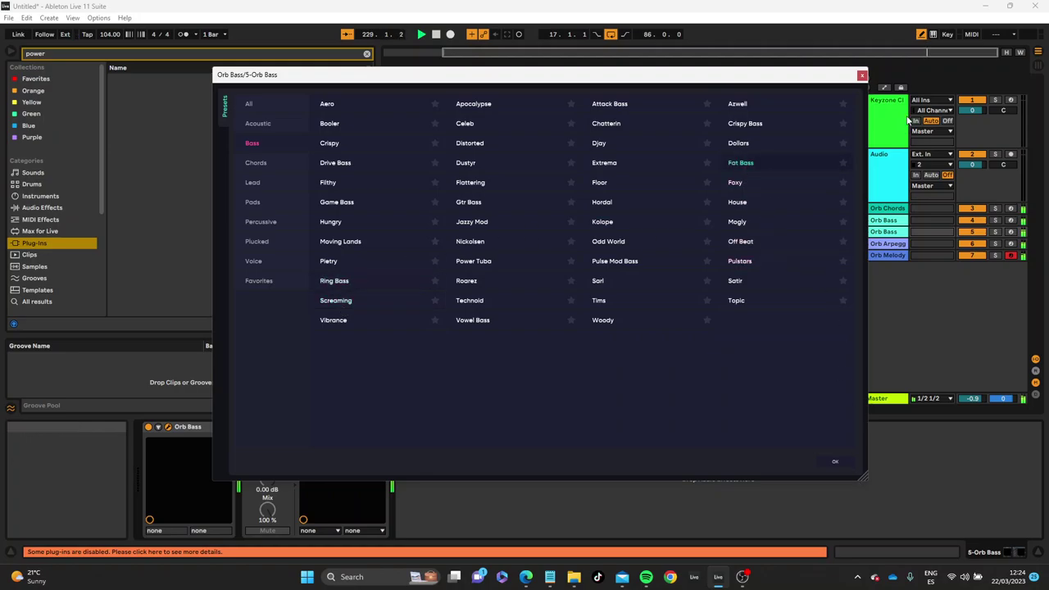
left_click(861, 76)
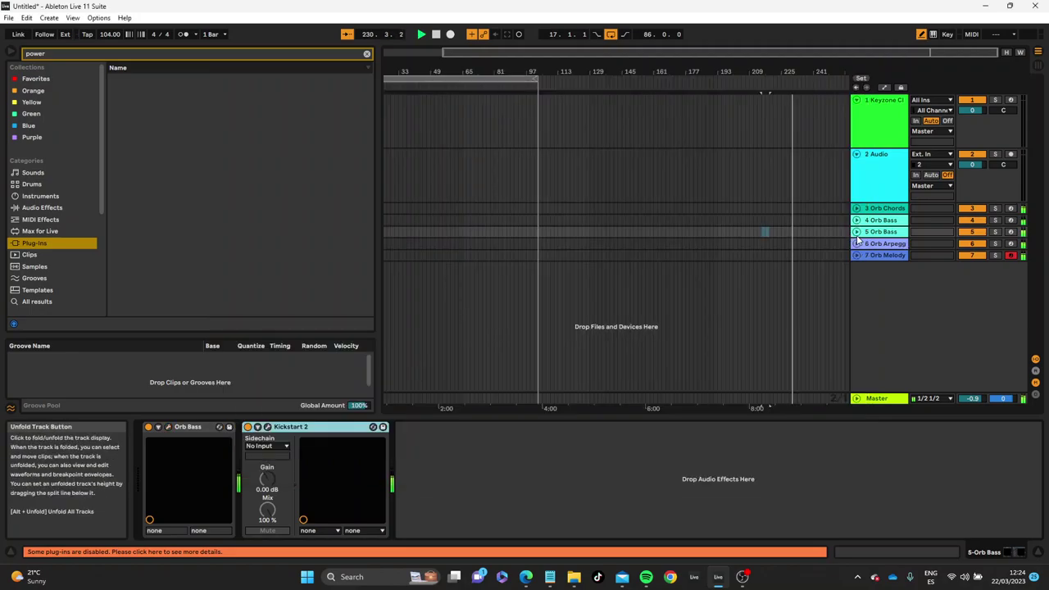
Lower Orb Bass to -6.2 dB and browse the Splice Oliver pack to OLIVER_funk drum loops
left_click_drag(972, 243, 973, 251)
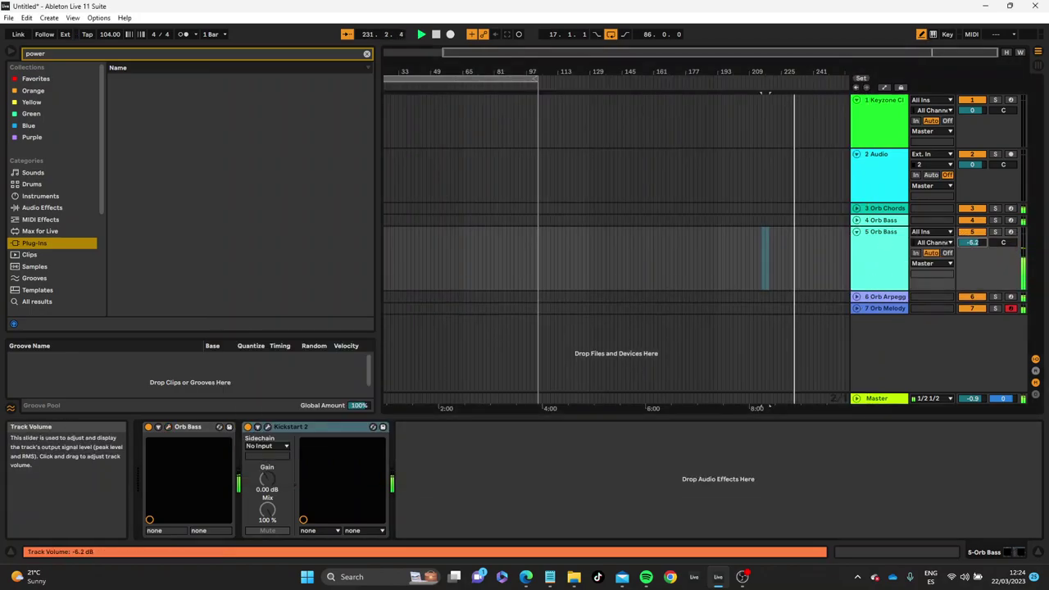
scroll(65, 251, "down", 2)
scroll(65, 251, "down", 3)
left_click(33, 235)
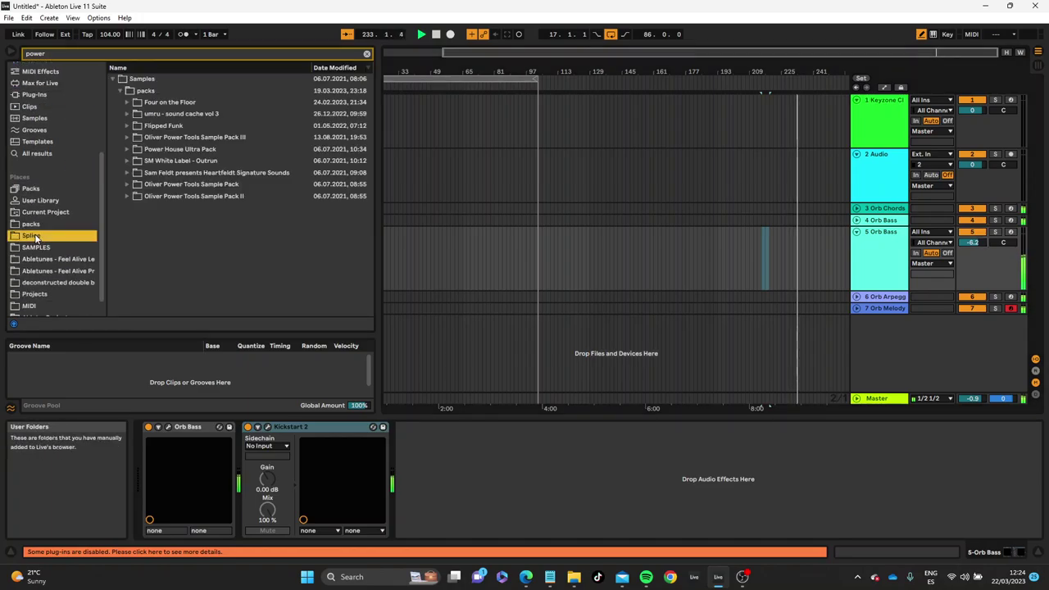
left_click(127, 137)
left_click(134, 148)
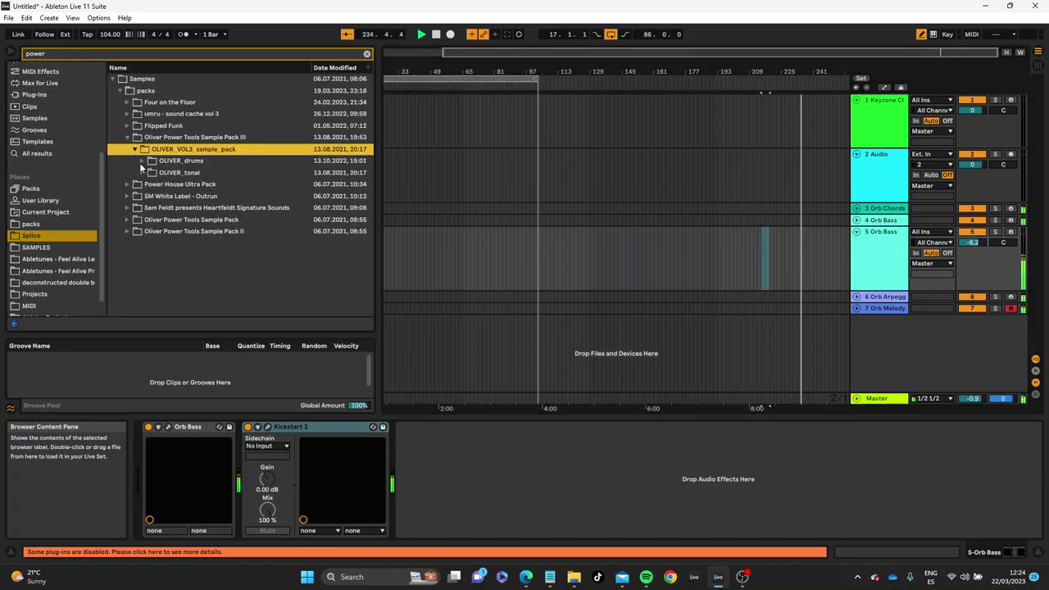
left_click(141, 161)
left_click(149, 196)
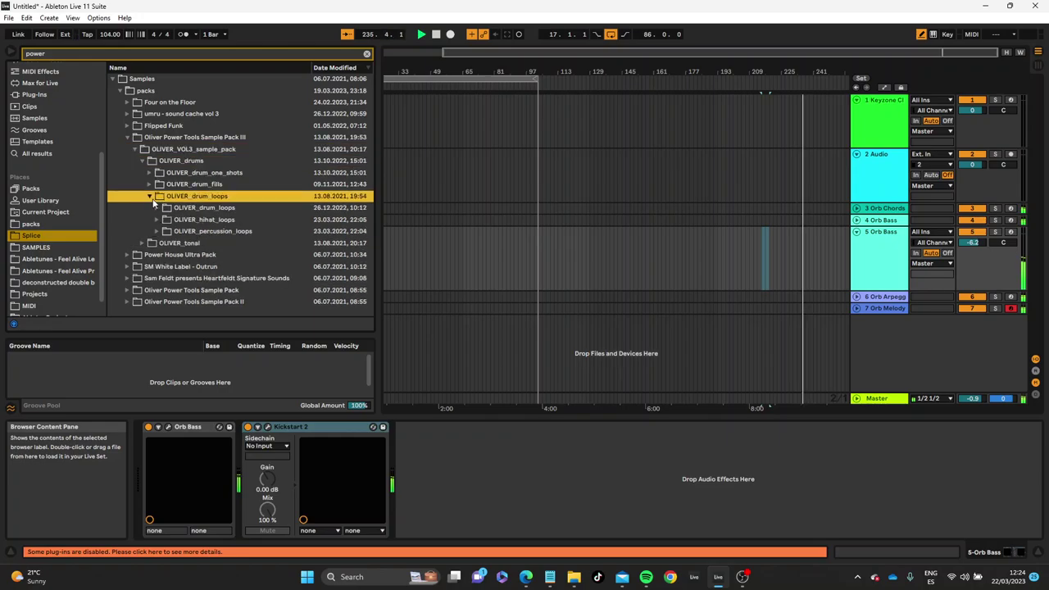
left_click(156, 208)
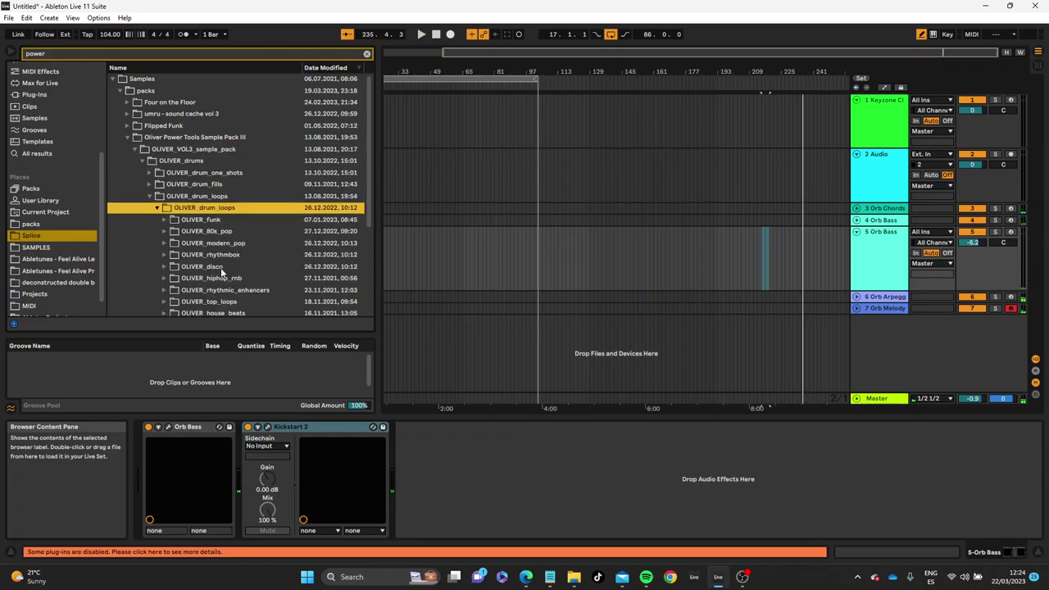
scroll(205, 279, "down", 3)
left_click(165, 120)
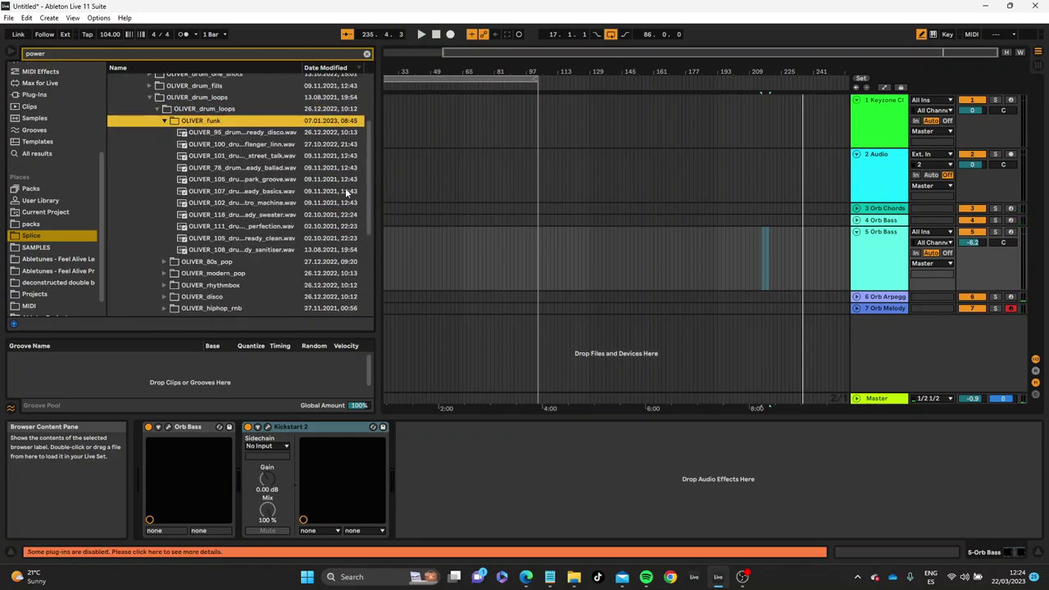
Insert the OLIVER_107 funk loop on a new track at bar 53, turned down to -10.2 dB
left_click(280, 193)
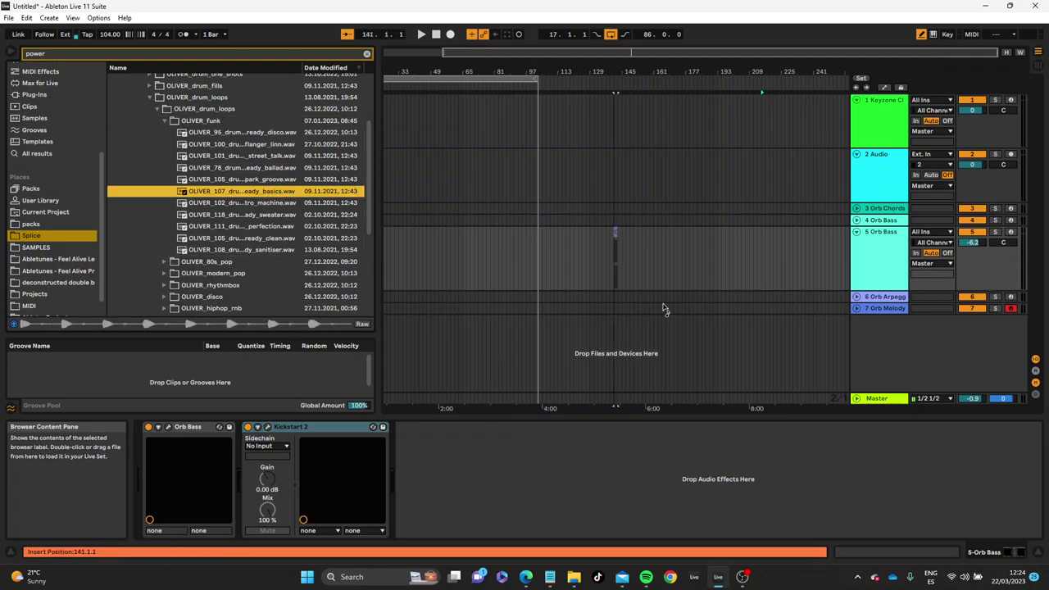
left_click(436, 313)
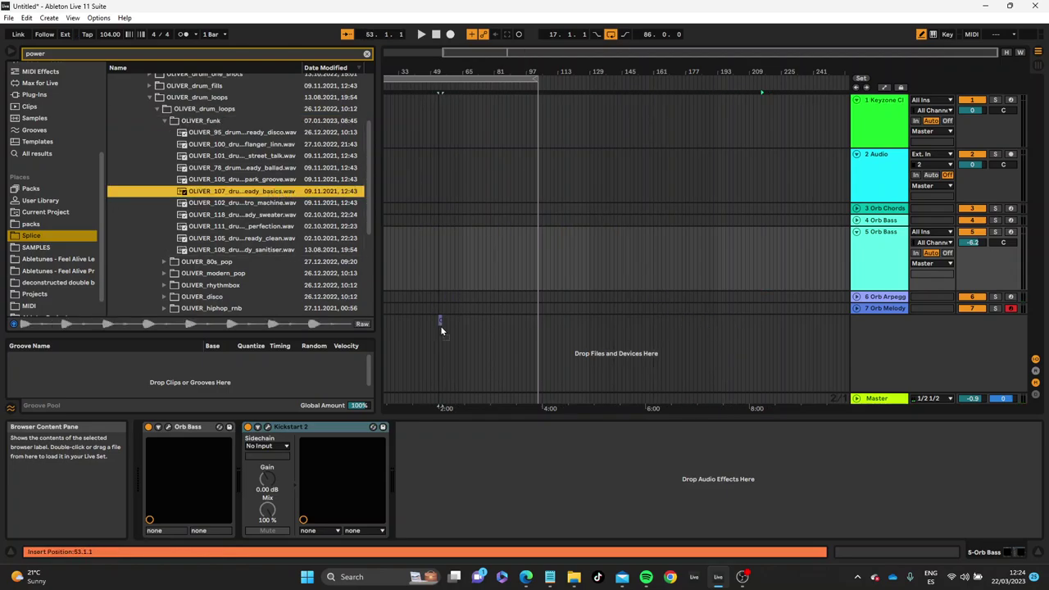
key("Return")
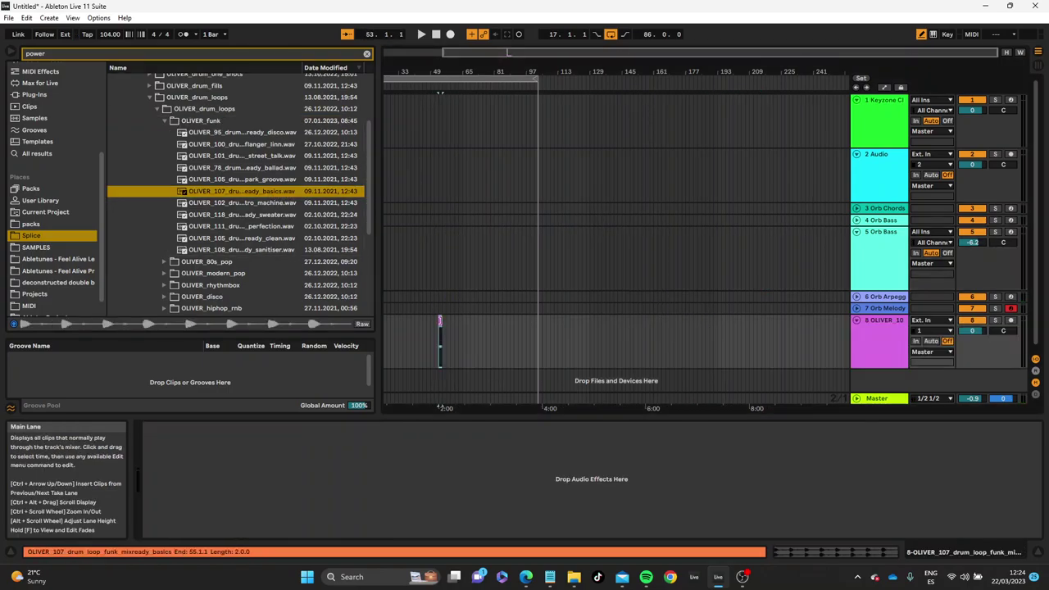
key("space")
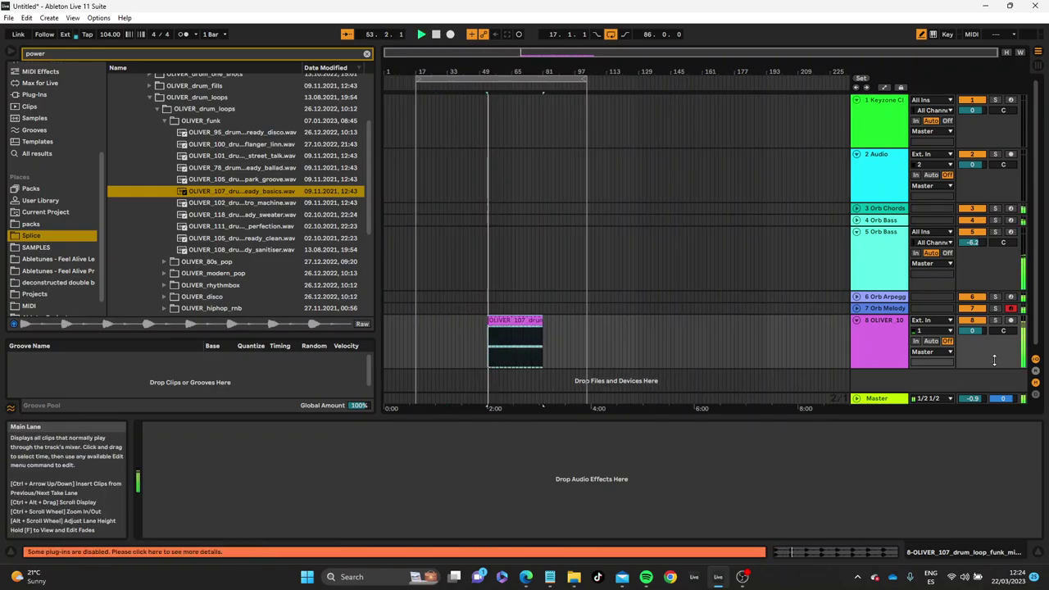
left_click_drag(975, 330, 974, 360)
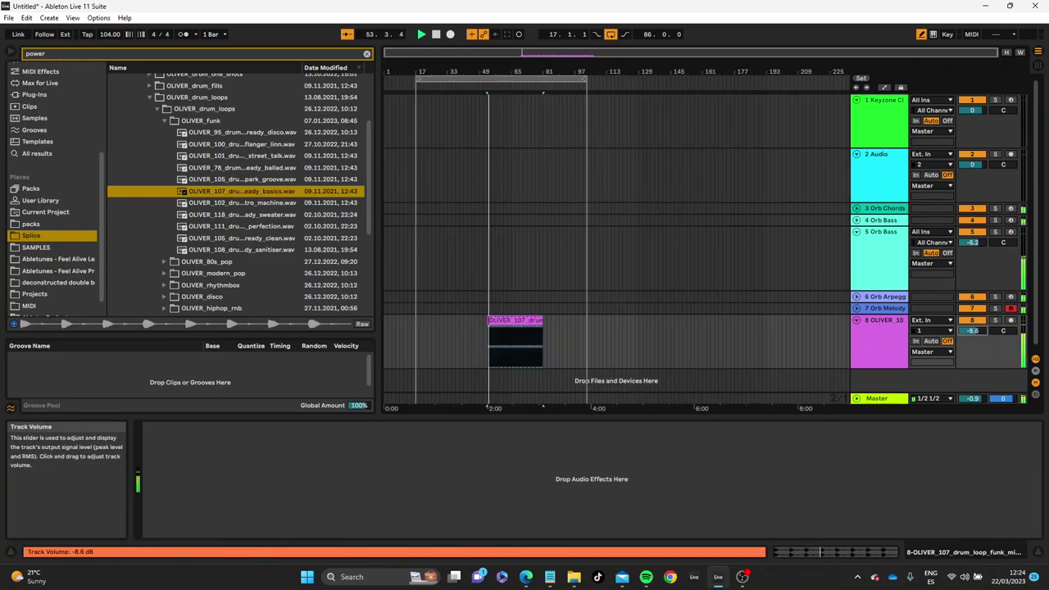
Replace the clip with the OLIVER_102 loop, set the drum track to -16 dB, and fold Orb Bass
left_click(237, 205)
left_click(489, 339)
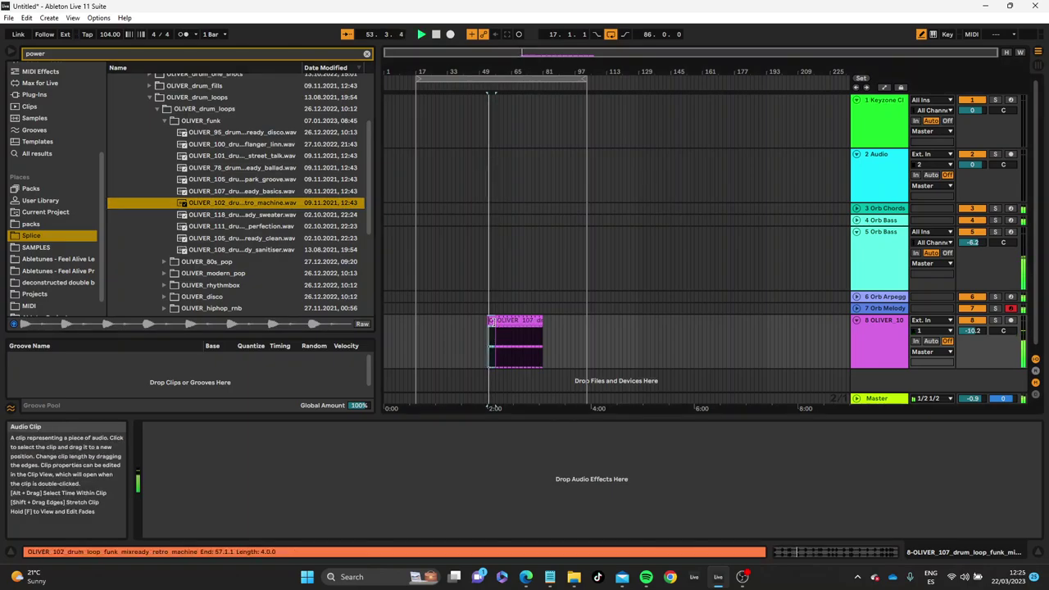
left_click(525, 321)
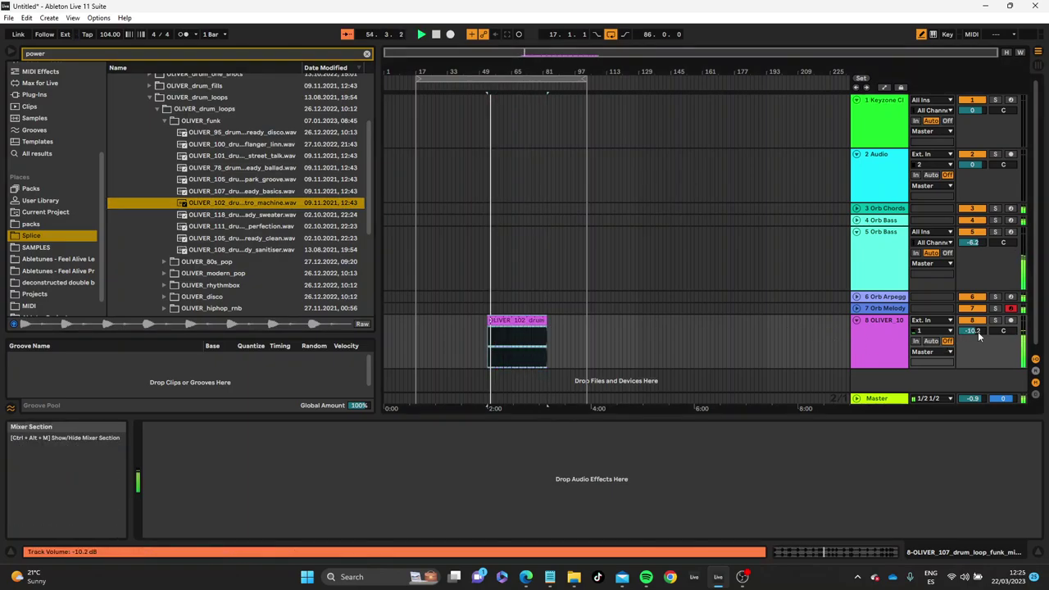
left_click_drag(973, 330, 973, 344)
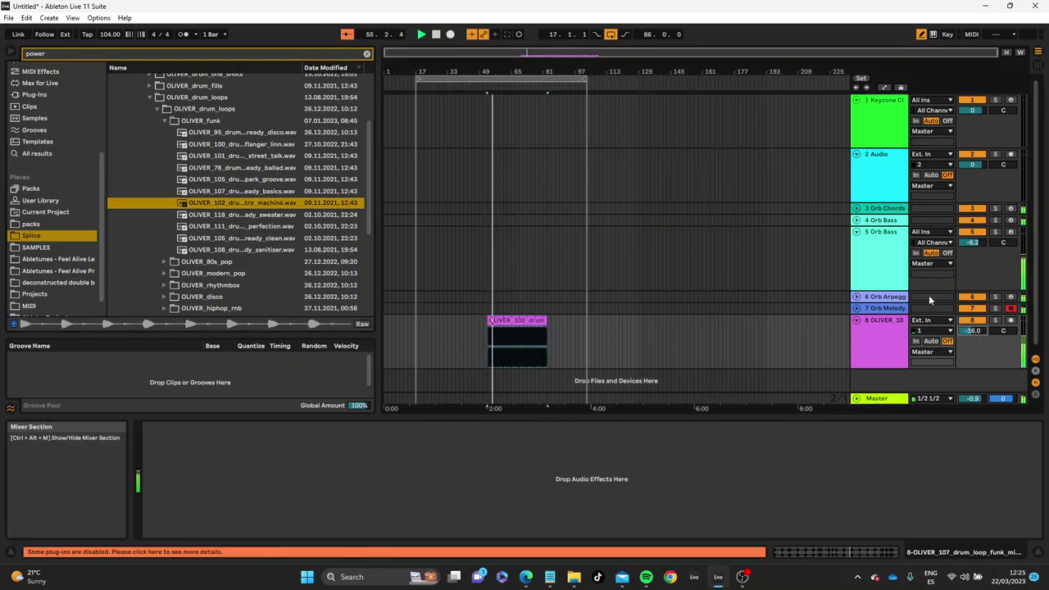
left_click(856, 233)
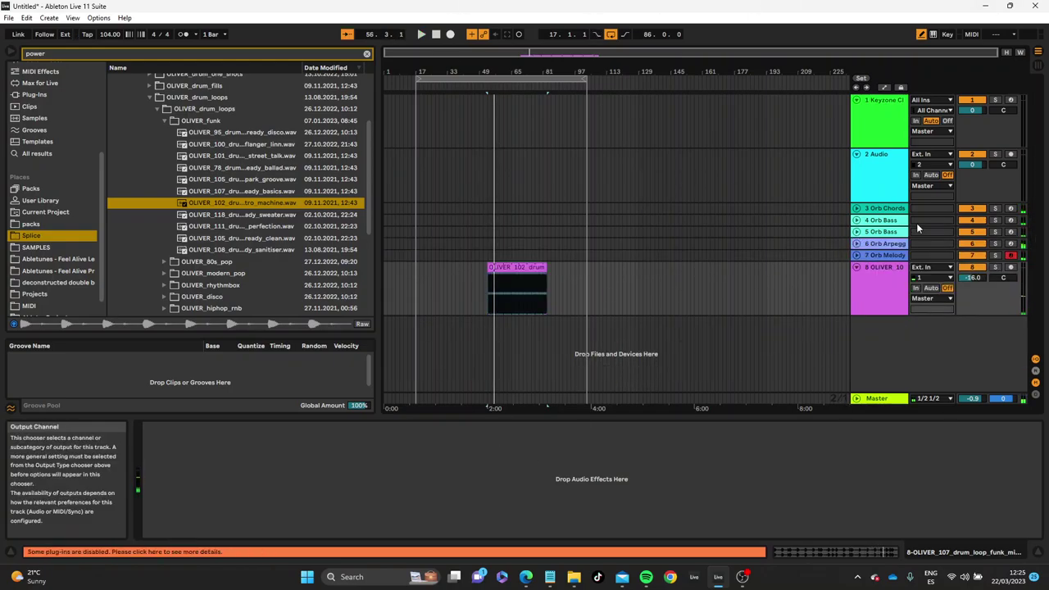
Drag the Orb Bass generated bass line out to bar 53 as a new MIDI track 9
left_click(822, 233)
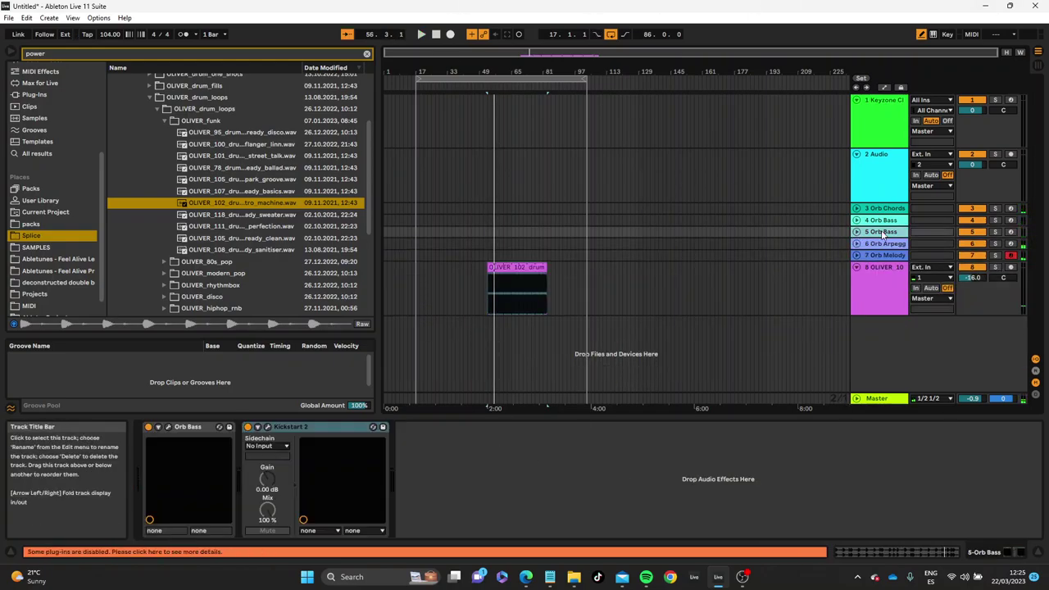
left_click(170, 427)
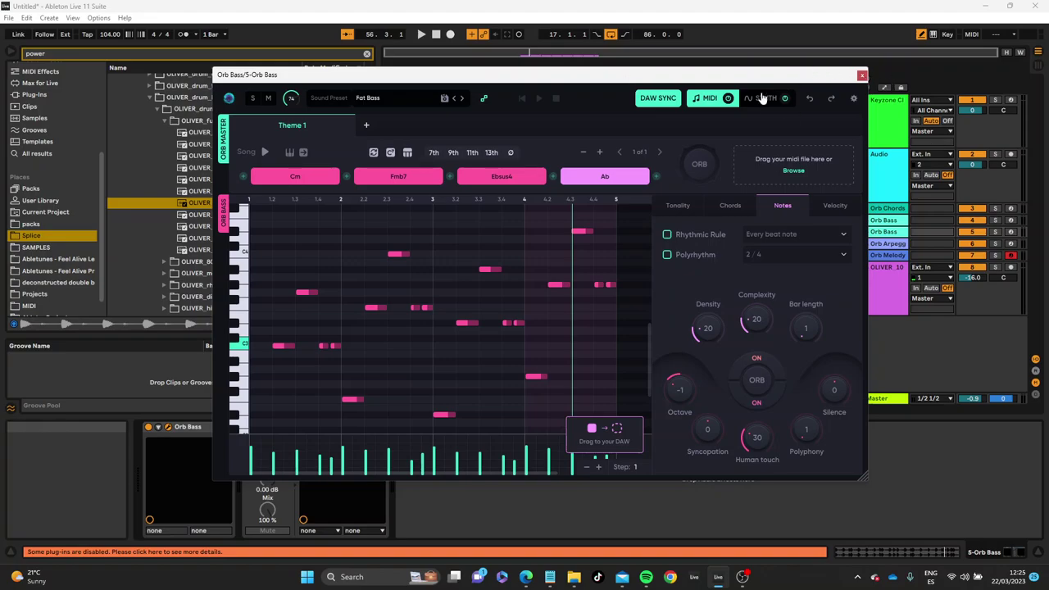
left_click_drag(731, 82, 365, 102)
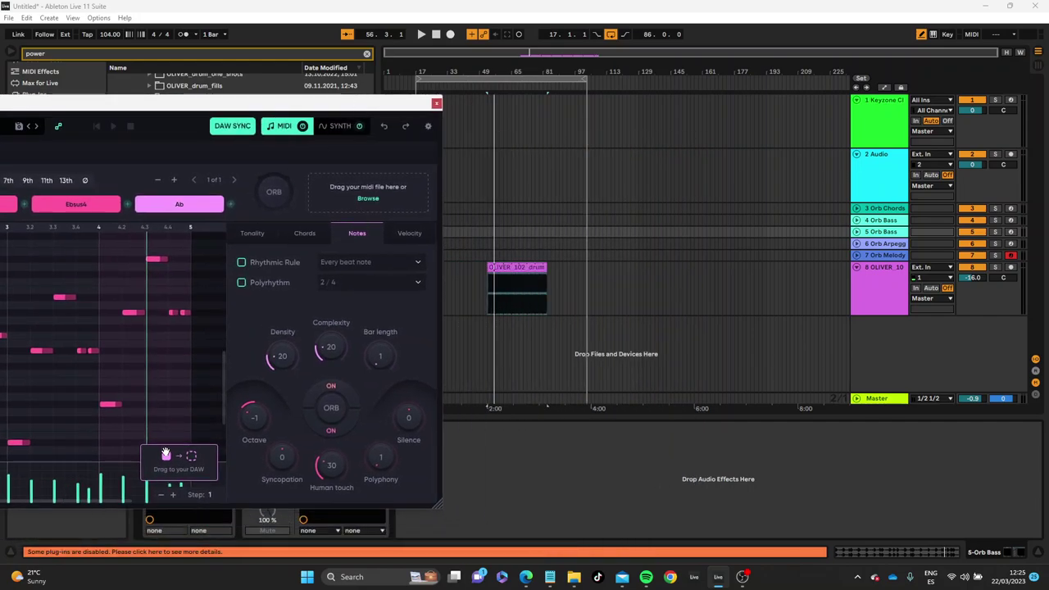
left_click_drag(189, 471, 489, 357)
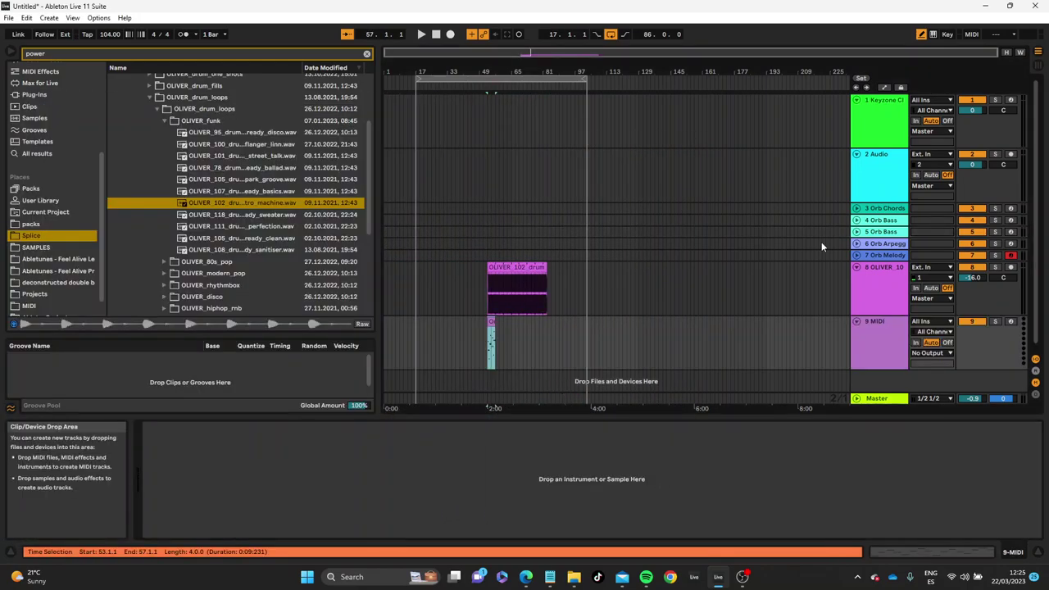
Search 'orb' among plug-ins and drag Orb Synth X onto the new MIDI track 9
left_click(57, 55)
type("orb")
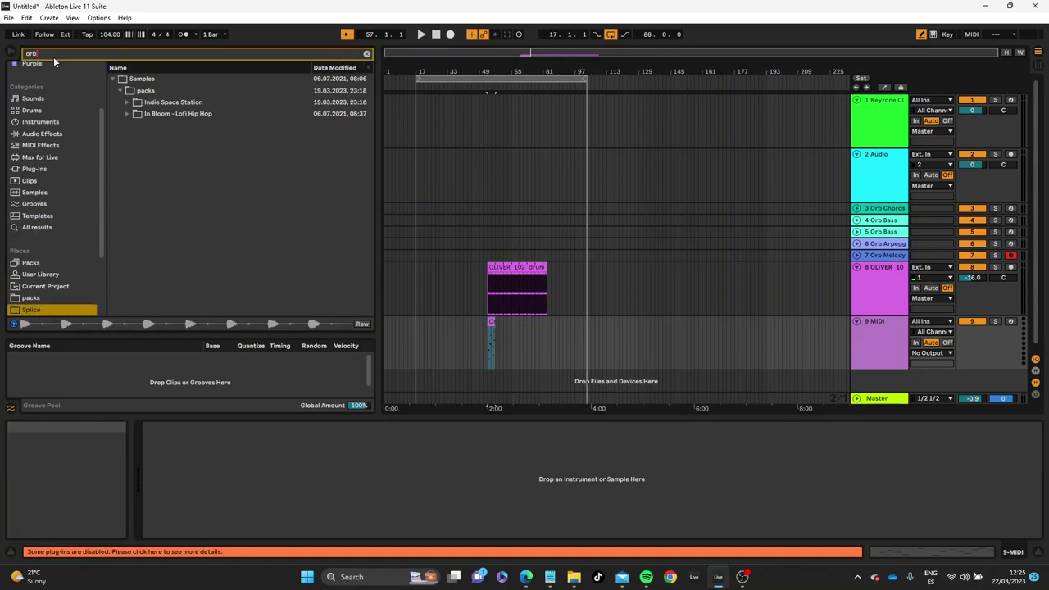
left_click(36, 170)
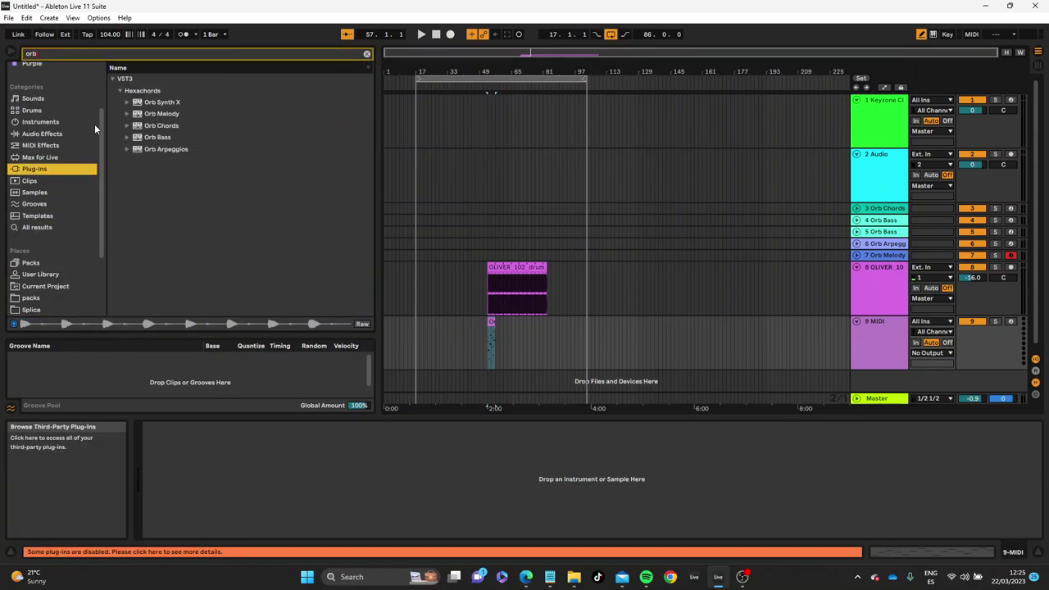
left_click(156, 103)
left_click_drag(535, 267, 529, 349)
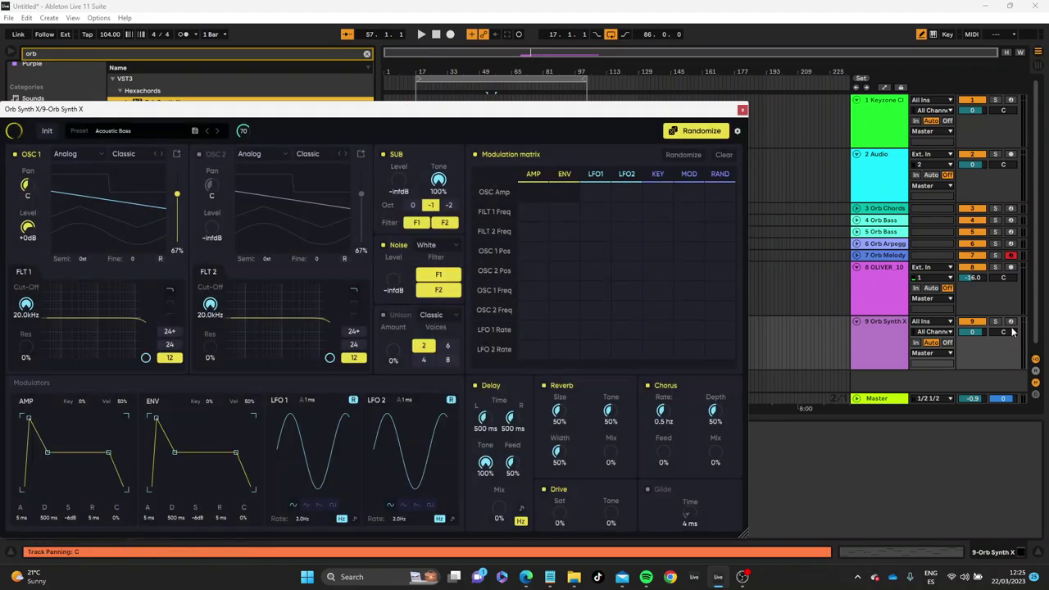
Arm and solo the Orb Synth X track, then dismiss the mail notification
left_click(1010, 322)
left_click(995, 322)
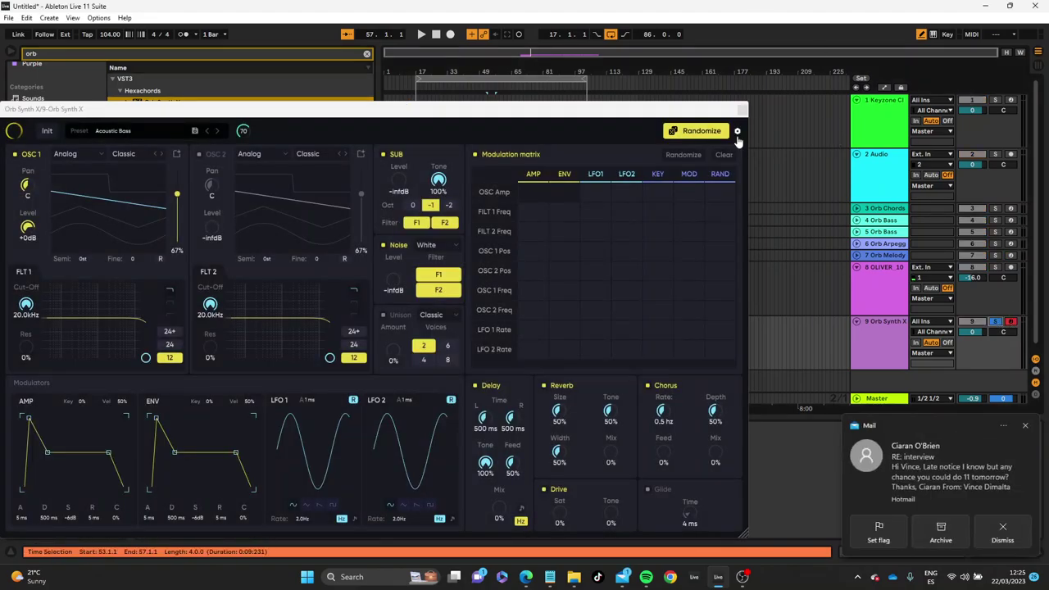
left_click(1025, 425)
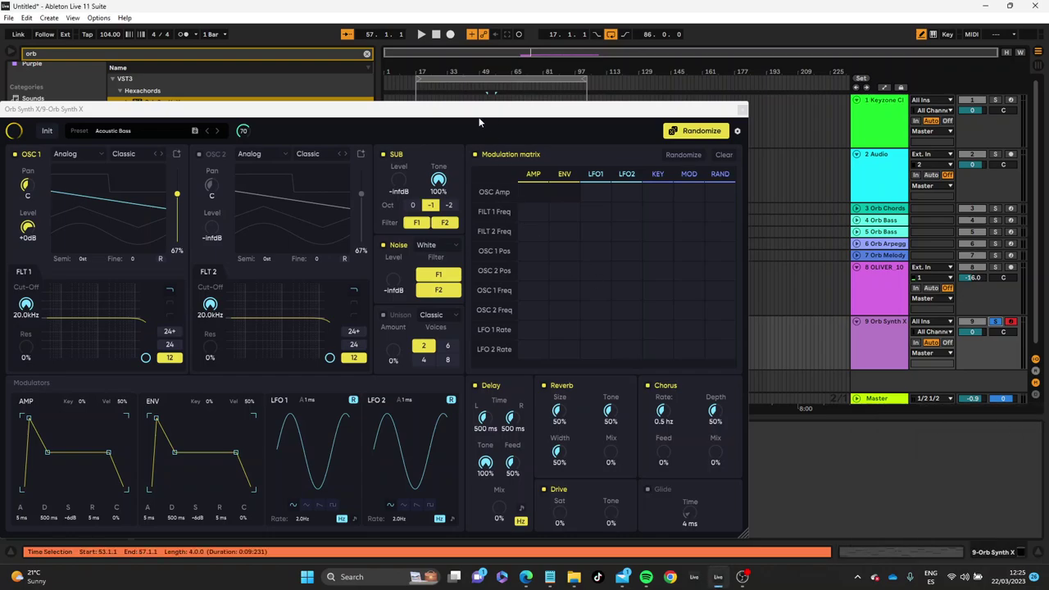
Enable oscillator 2, nudge oscillator 1's wavetable position, and loop track 9's 4-bar clip
left_click_drag(458, 113, 622, 83)
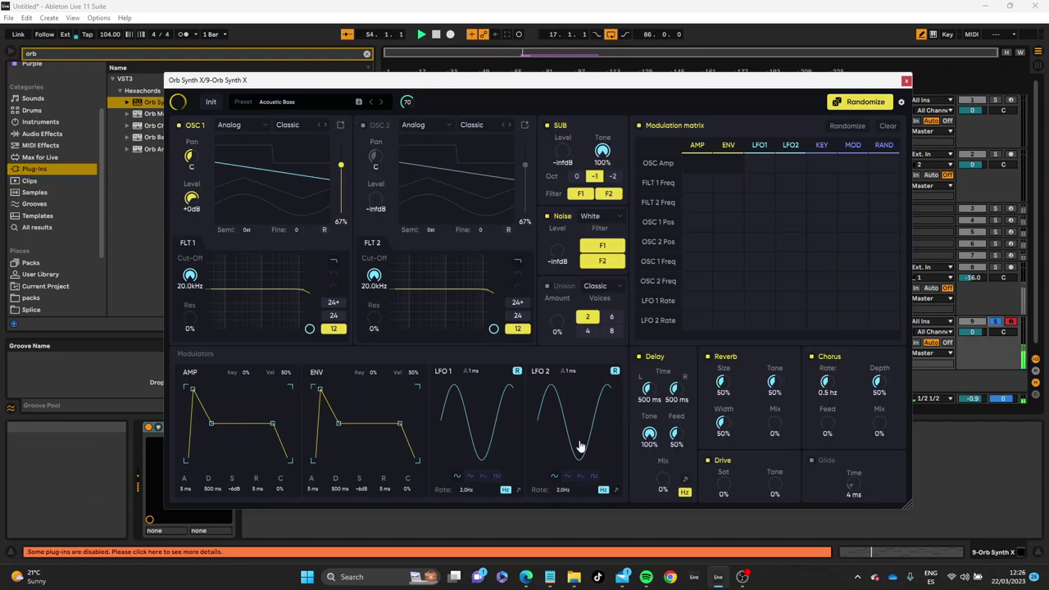
left_click(363, 127)
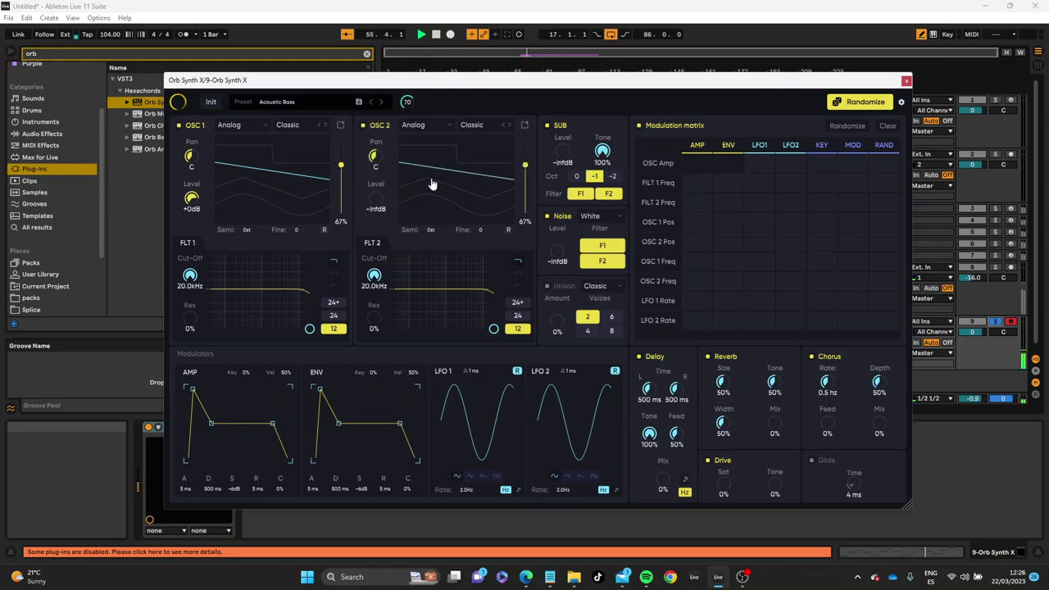
mouse_move(341, 164)
left_mouse_down()
mouse_move(342, 197)
mouse_move(340, 169)
left_mouse_up()
left_click_drag(398, 80, 439, 437)
left_click(492, 327)
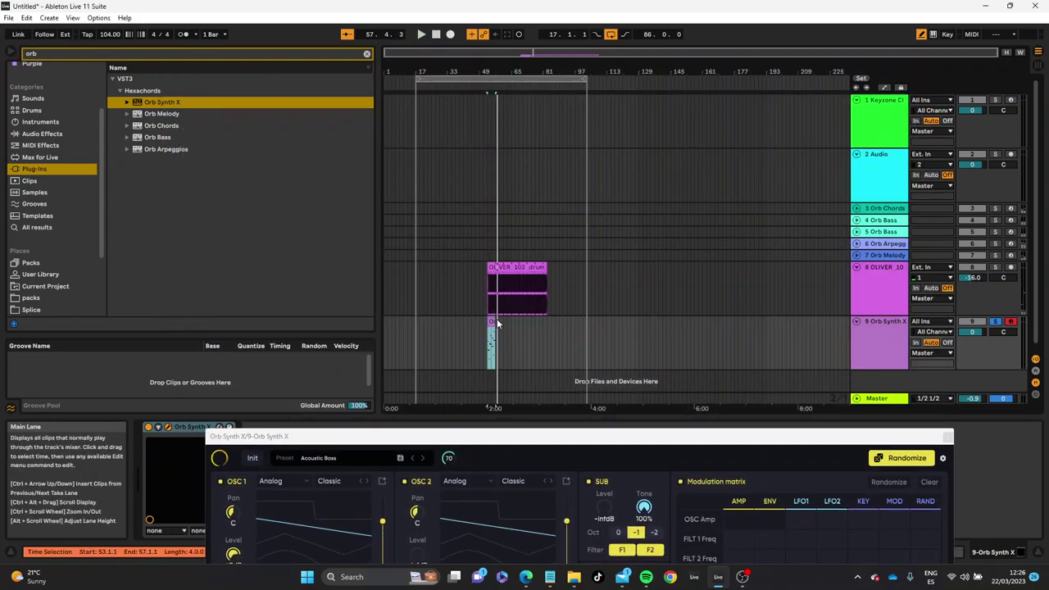
key("ctrl+l")
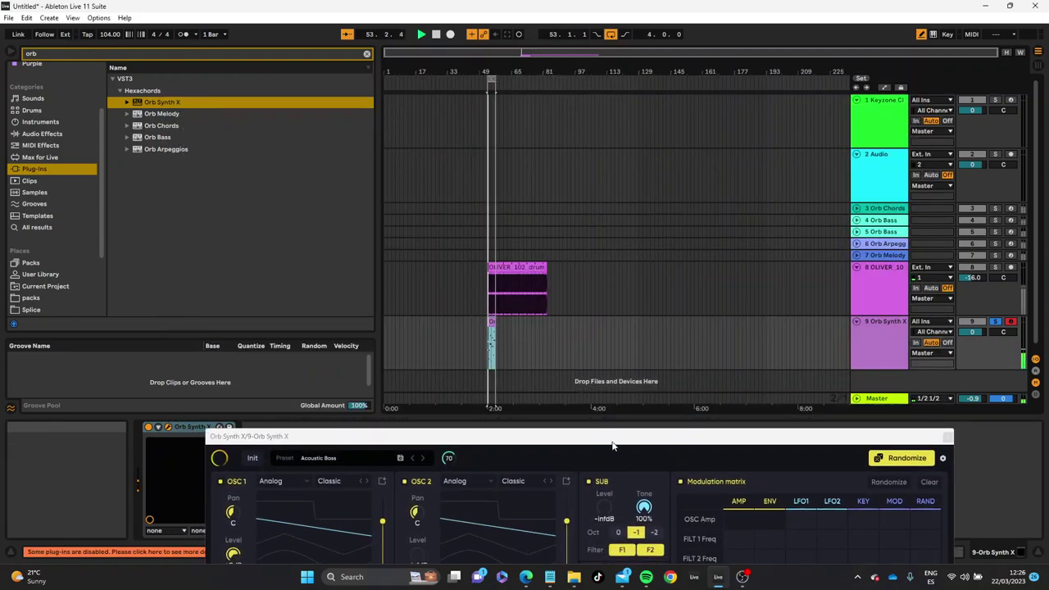
left_click_drag(609, 437, 519, 107)
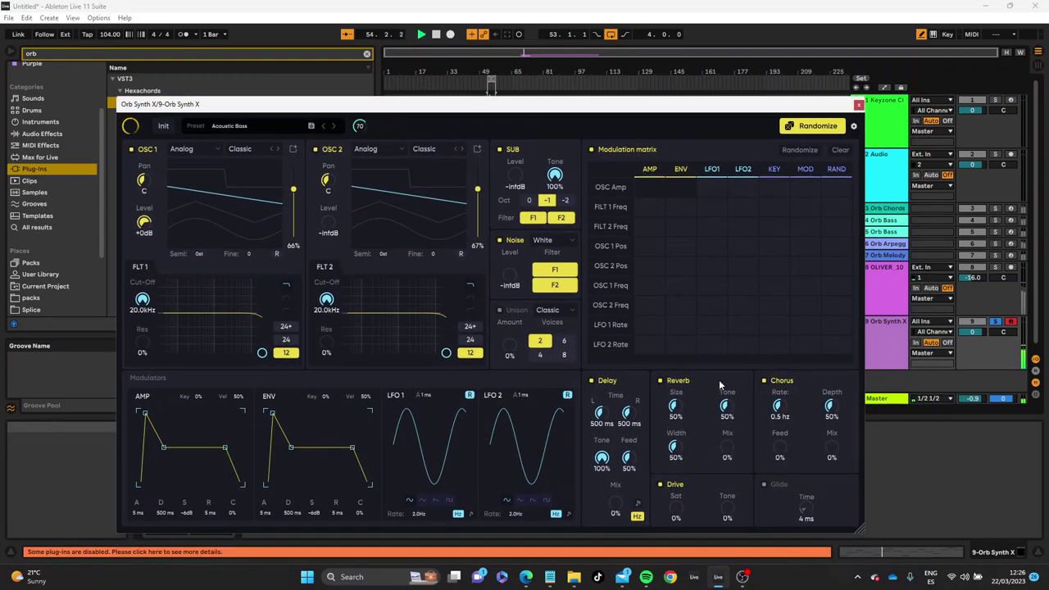
Turn off reverb and delay, set drive to 46% with tone raised, and enable chorus at 10% mix
left_click(659, 380)
left_click(764, 381)
left_click_drag(676, 503, 684, 452)
left_click_drag(728, 503, 726, 483)
left_click(592, 381)
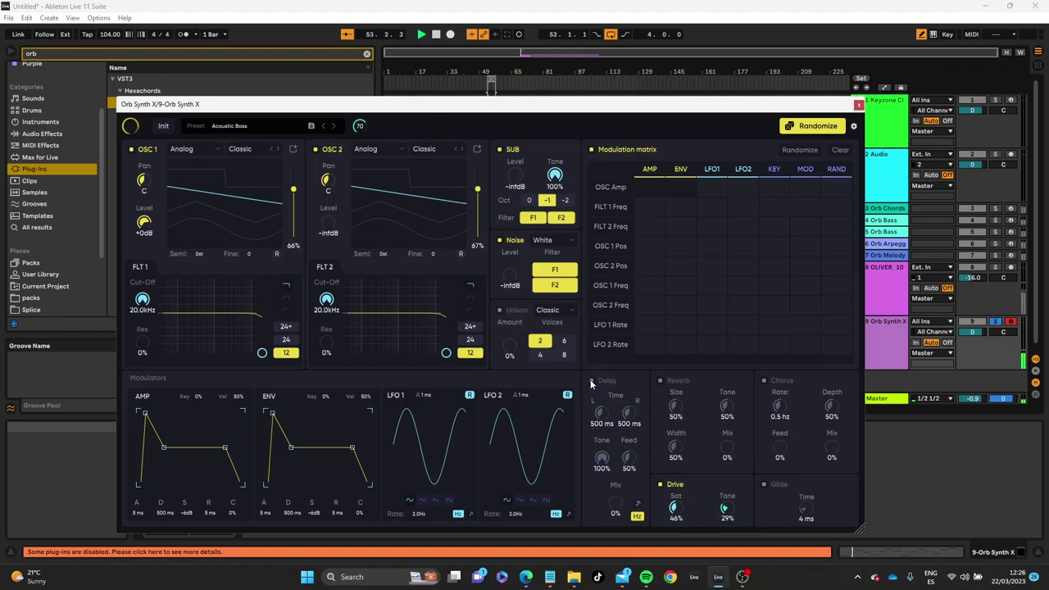
left_click(764, 381)
left_click_drag(826, 458, 823, 443)
Lower oscillator 2's wavetable position, switch noise to Red, and enable 4-voice unison at 56%
left_click_drag(355, 107, 398, 73)
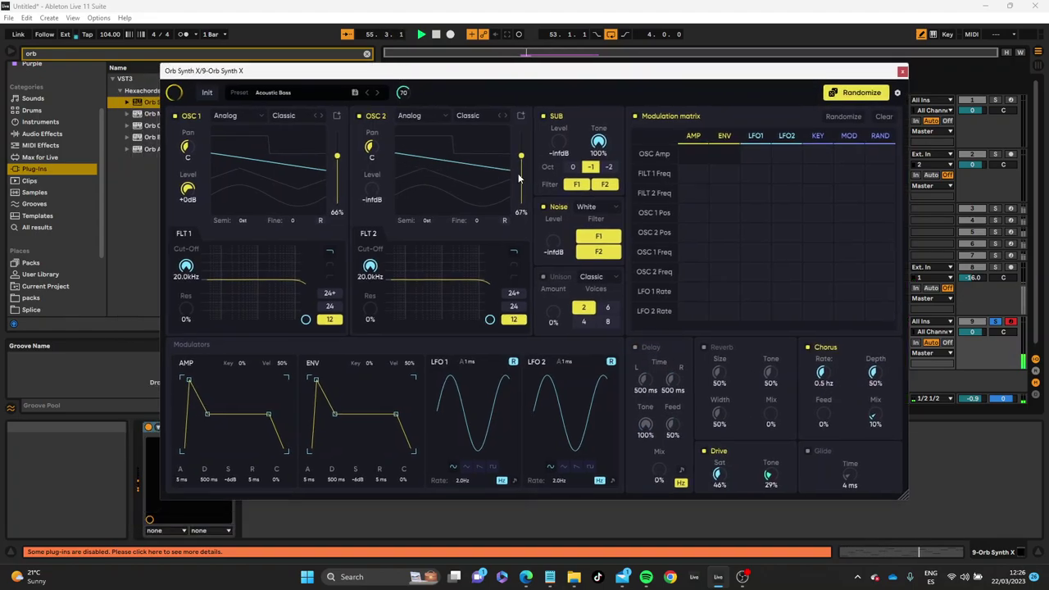
mouse_move(518, 156)
left_mouse_down()
mouse_move(515, 189)
mouse_move(523, 171)
left_mouse_up()
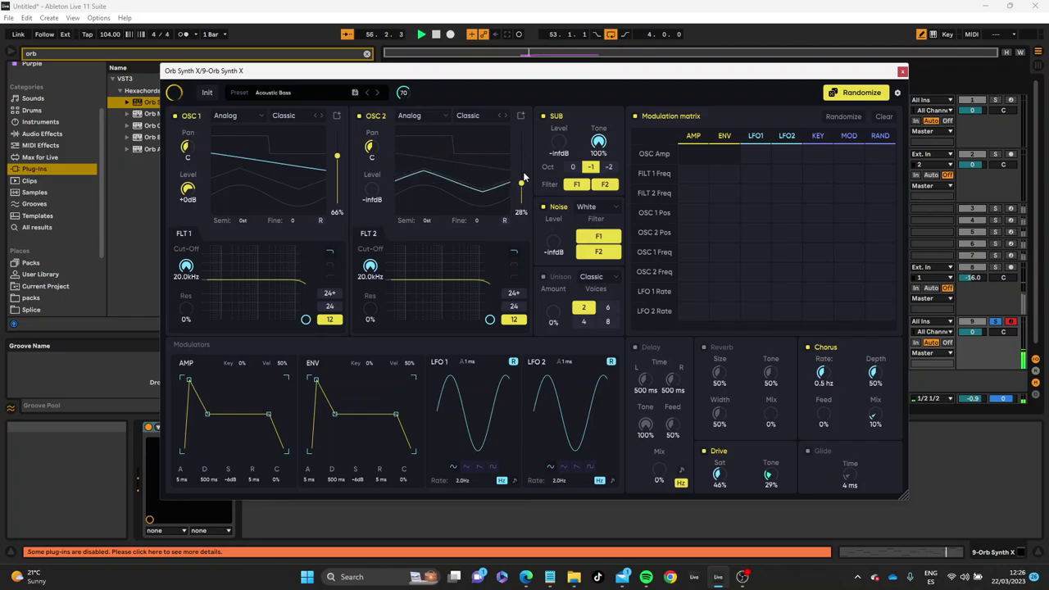
left_click(614, 210)
left_click(587, 235)
left_click(545, 279)
left_click_drag(553, 304, 550, 231)
left_click(586, 321)
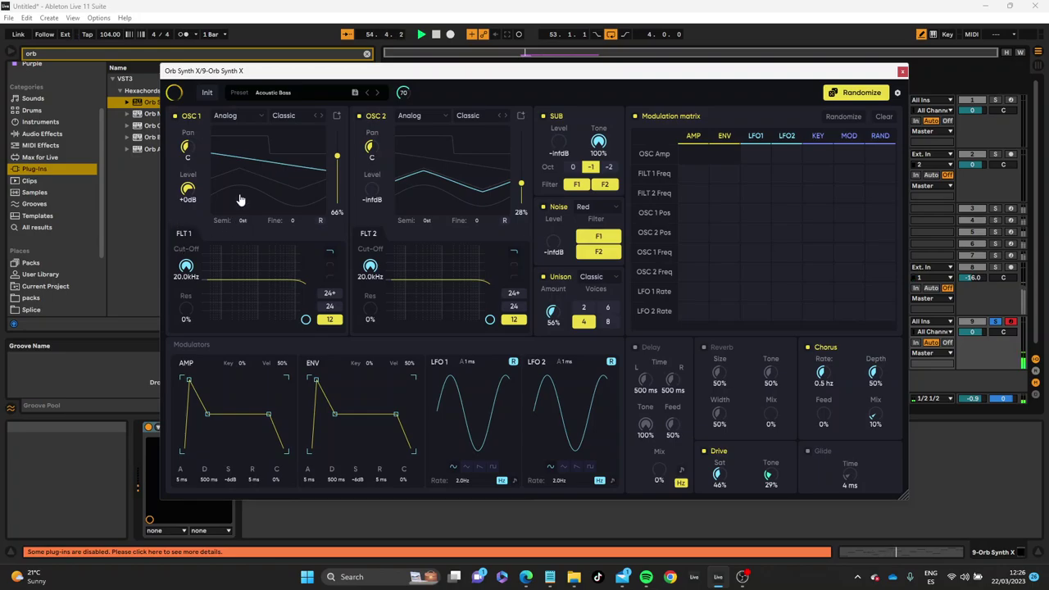
Set filter 1 to 24 dB with resonance, filter 2 cutoff to 14.7kHz, and both envelope attacks to 1 ms
left_click_drag(247, 74, 203, 52)
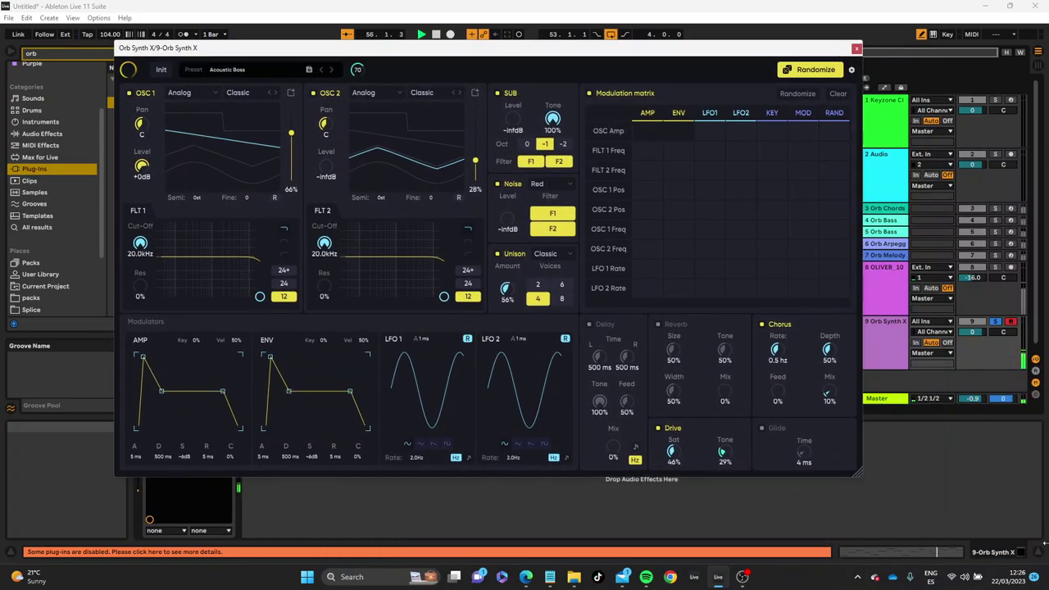
left_click(287, 282)
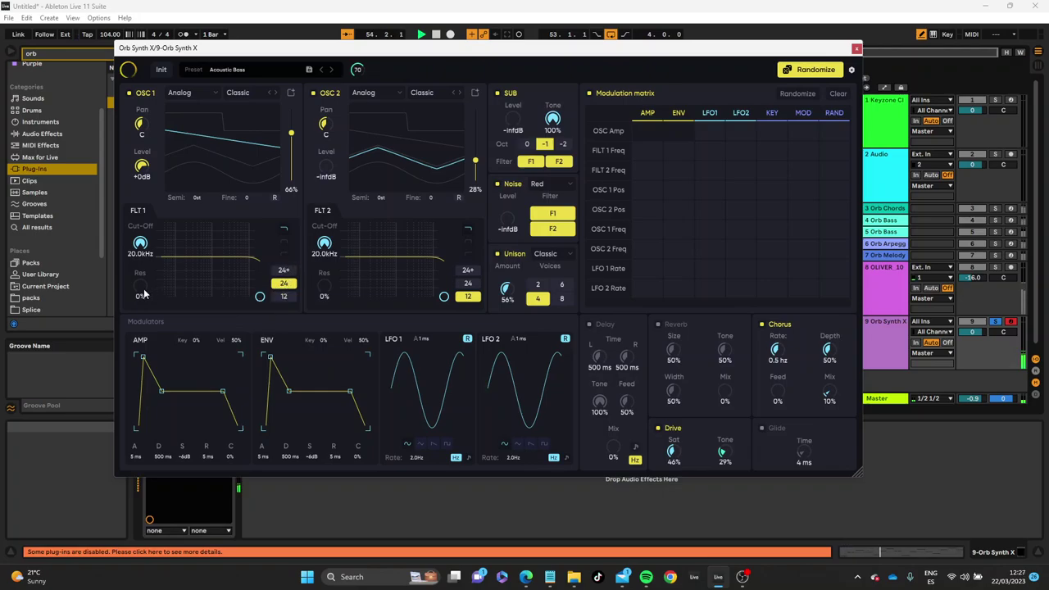
mouse_move(139, 286)
left_mouse_down()
mouse_move(146, 243)
mouse_move(144, 290)
mouse_move(133, 255)
left_mouse_up()
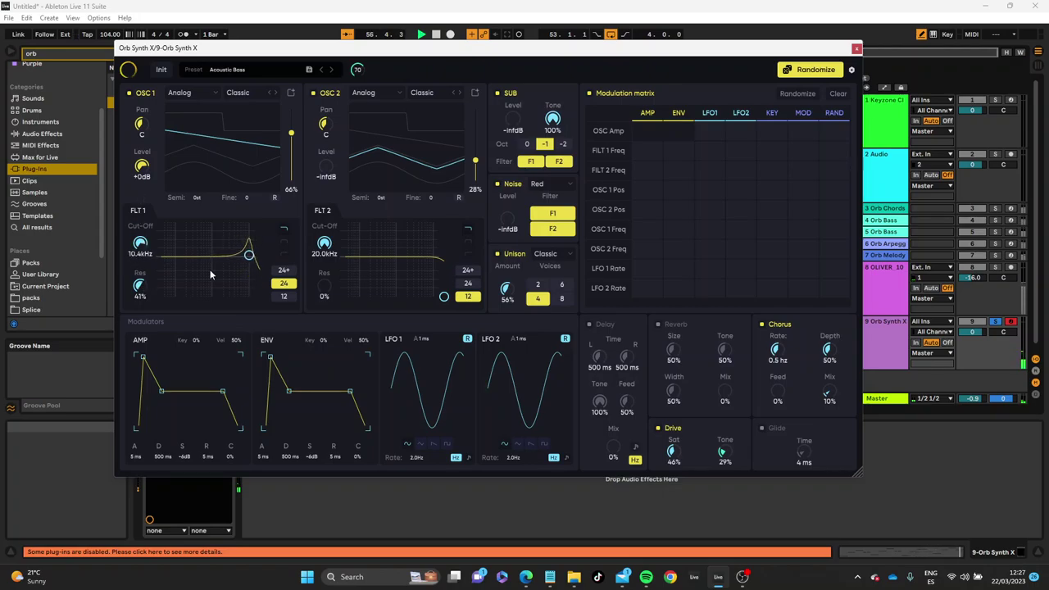
mouse_move(324, 243)
left_mouse_down()
mouse_move(316, 274)
mouse_move(315, 251)
left_mouse_up()
left_click_drag(249, 255, 247, 249)
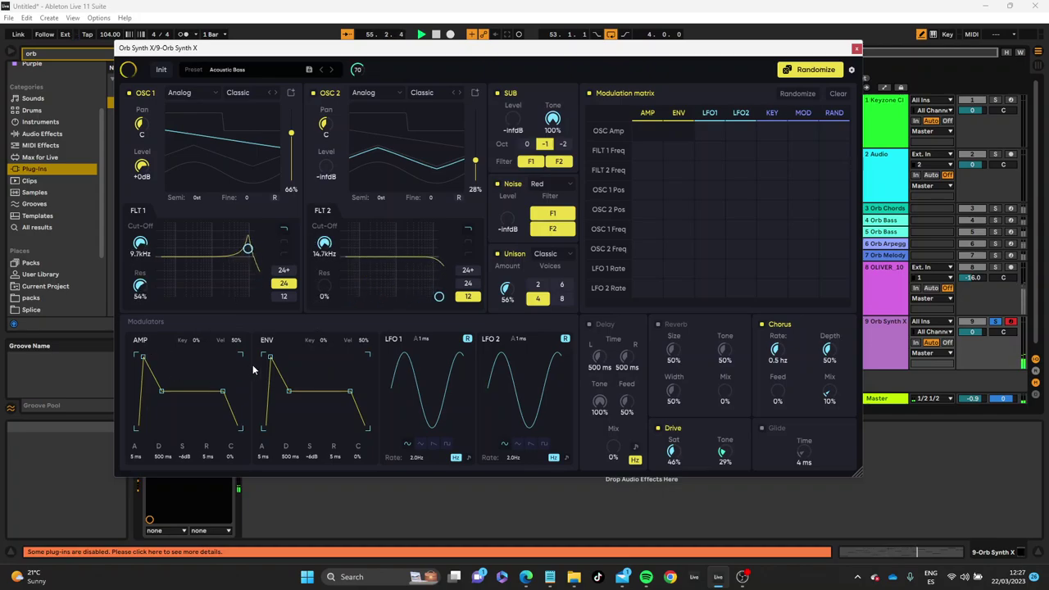
left_click_drag(142, 358, 136, 357)
left_click_drag(270, 356, 265, 356)
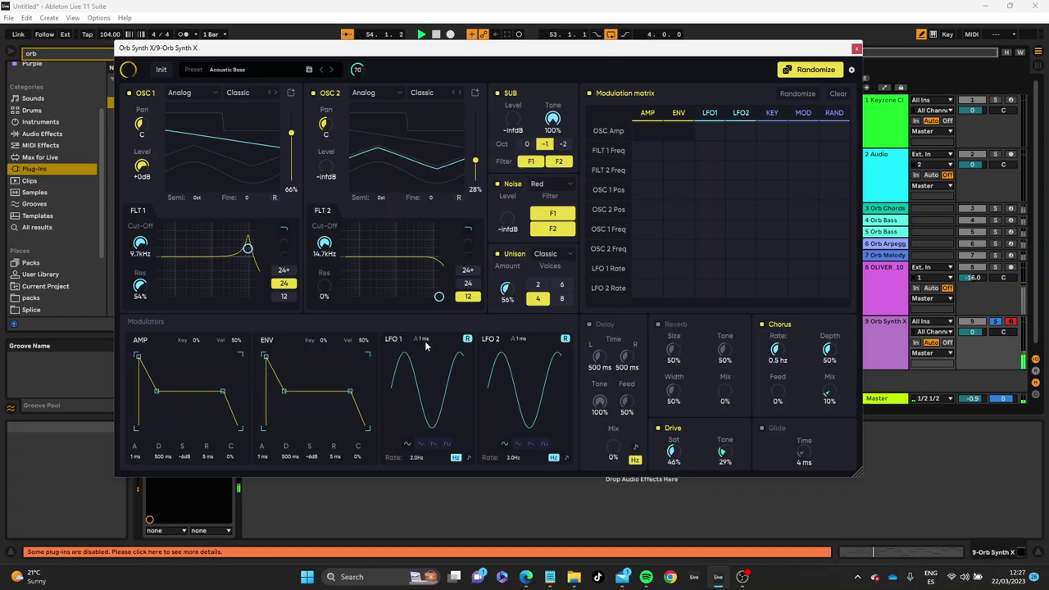
Make both LFOs square waves at 30.0Hz with LFO 1 retriggering, and move oscillator 1 to 73%
left_click(421, 444)
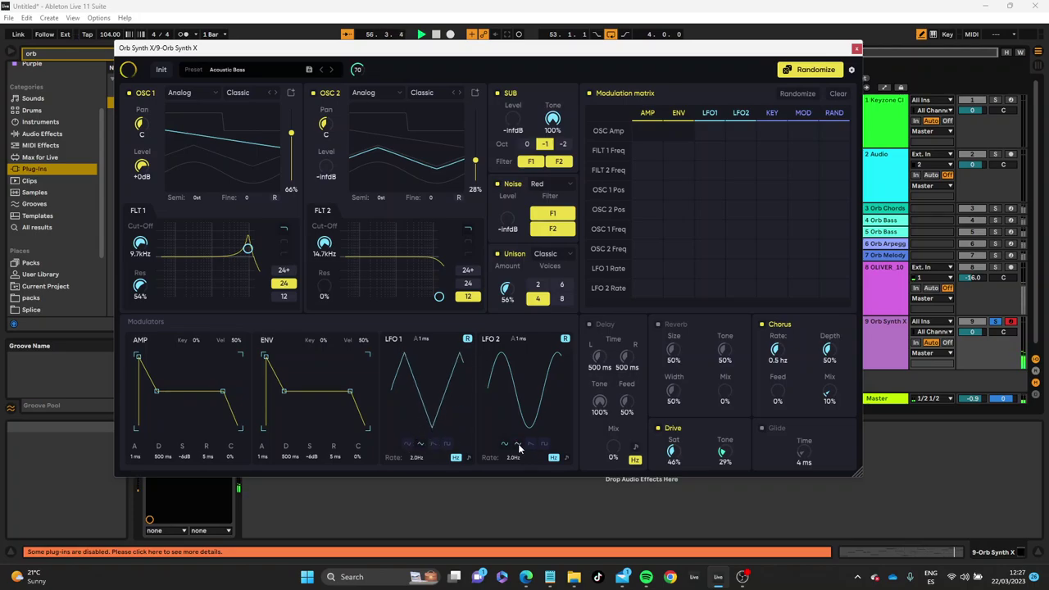
left_click(544, 444)
left_click(447, 444)
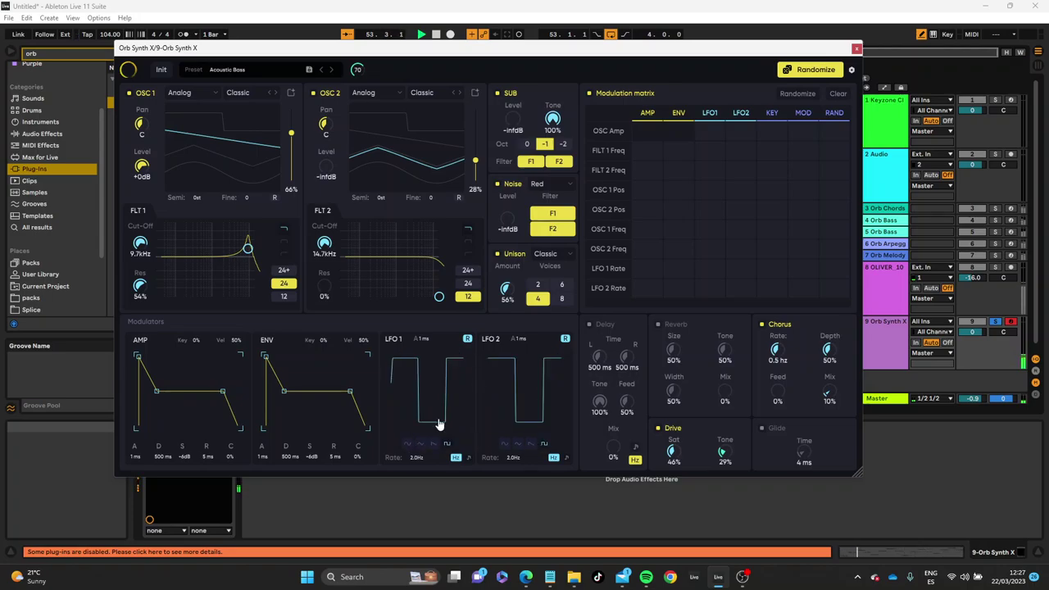
left_click(467, 339)
left_click_drag(513, 457, 515, 402)
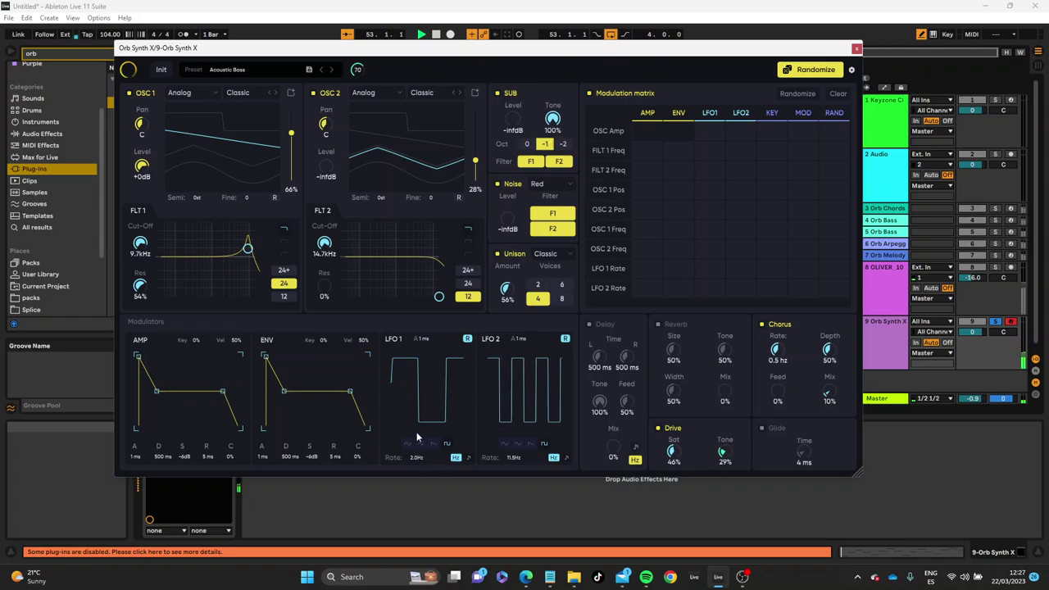
left_click_drag(413, 456, 401, 312)
left_click_drag(518, 459, 501, 385)
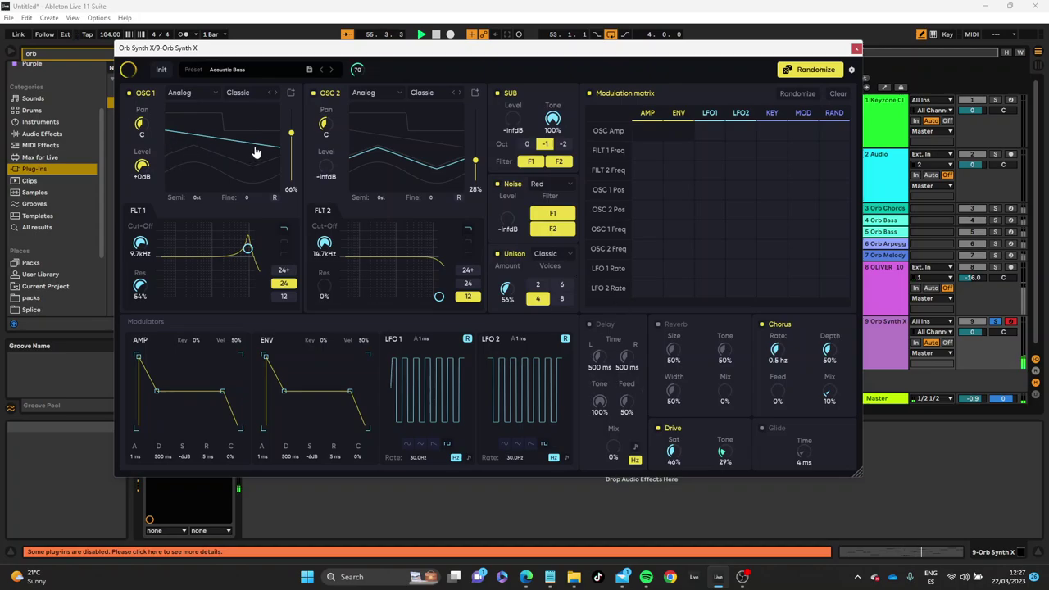
mouse_move(293, 133)
left_mouse_down()
mouse_move(297, 157)
mouse_move(300, 102)
mouse_move(301, 134)
left_mouse_up()
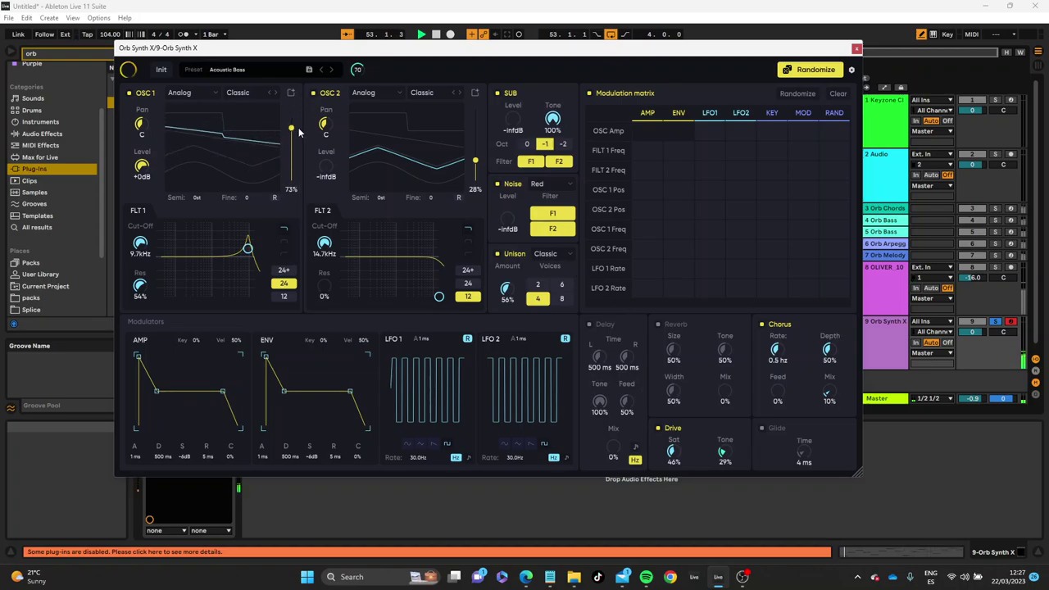
left_click(185, 94)
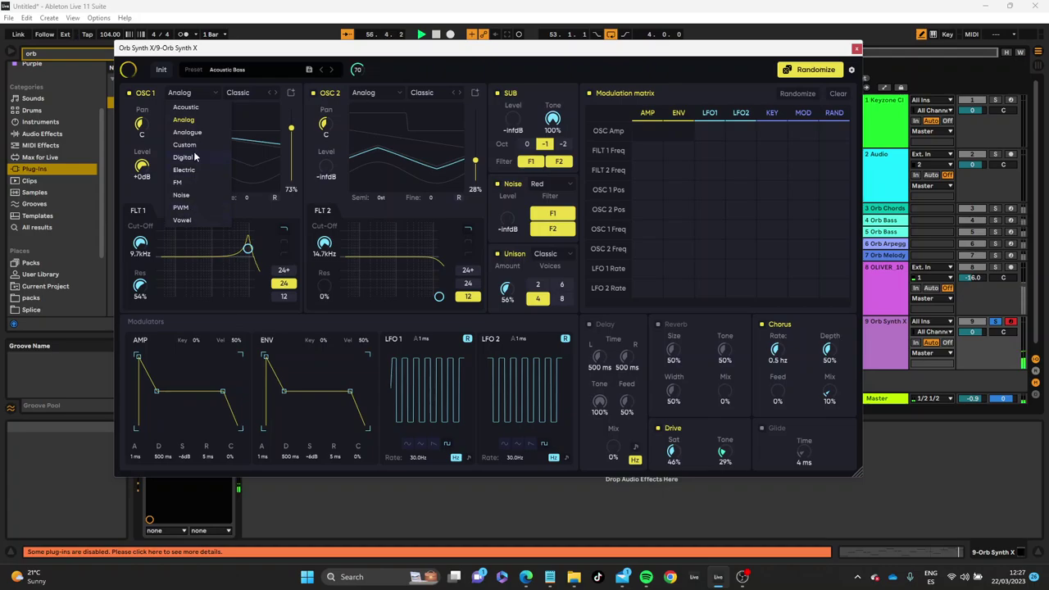
Audition Vowel wavetables Vow07, Vow04 and Nano_Scream_2 on oscillator 1, ending at 88% position
left_click(183, 218)
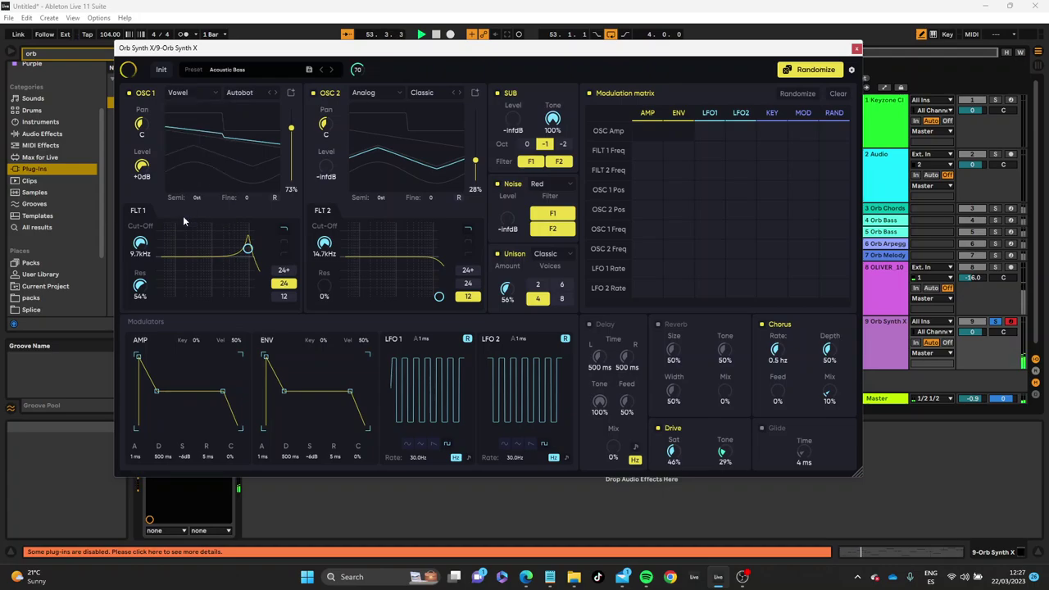
left_click_drag(291, 130, 277, 153)
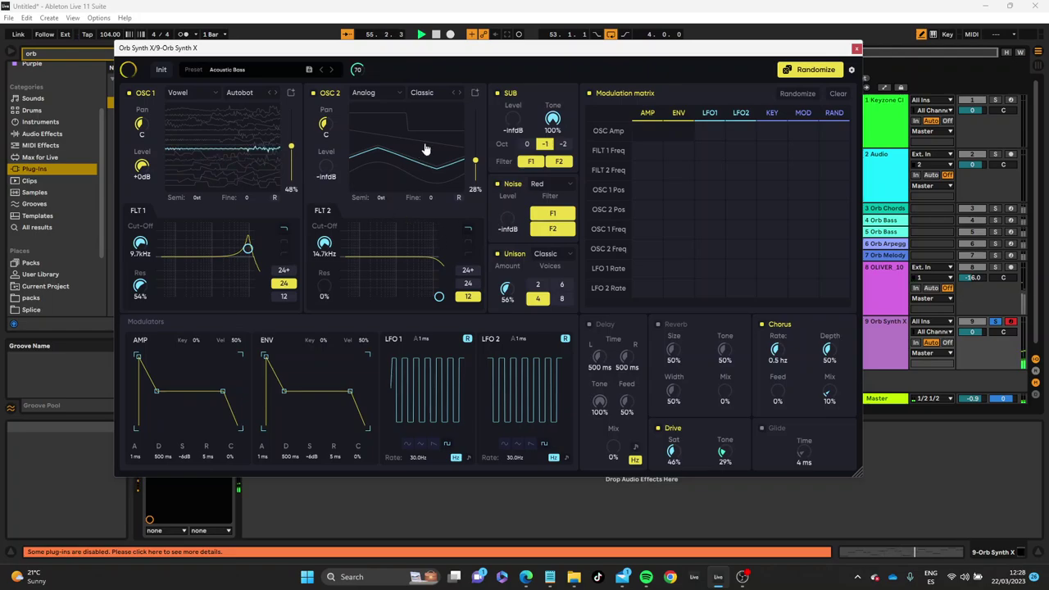
left_click(239, 93)
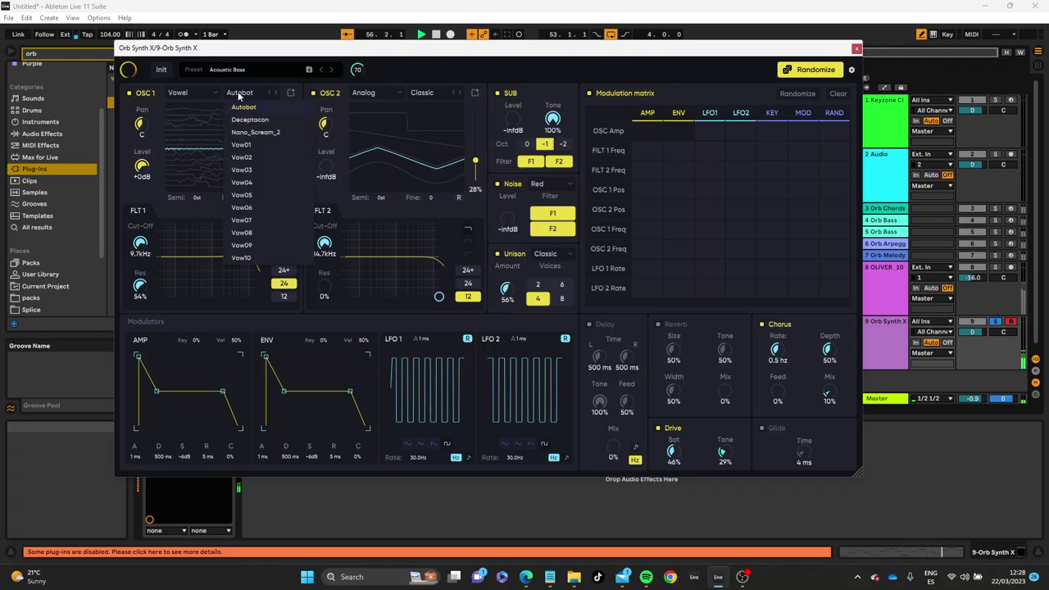
left_click(243, 220)
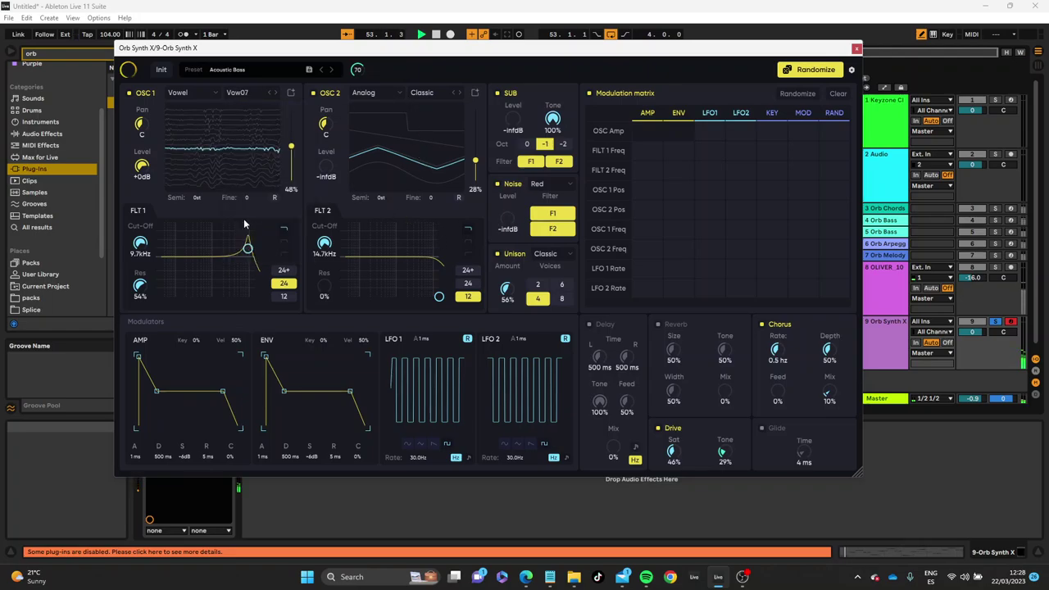
mouse_move(289, 155)
left_mouse_down()
mouse_move(288, 141)
mouse_move(289, 165)
left_mouse_up()
left_click(233, 94)
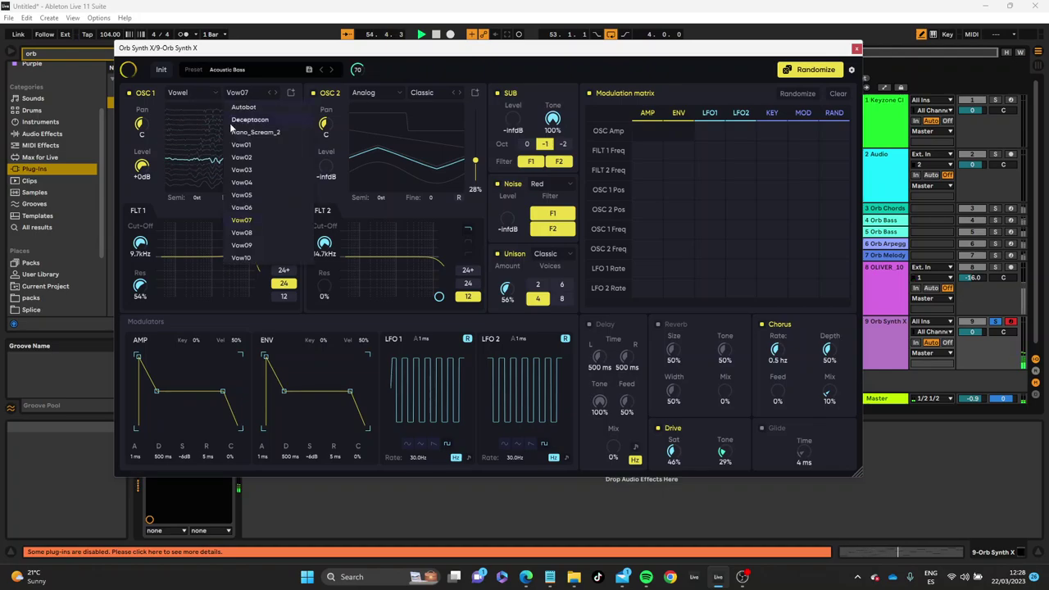
left_click(251, 193)
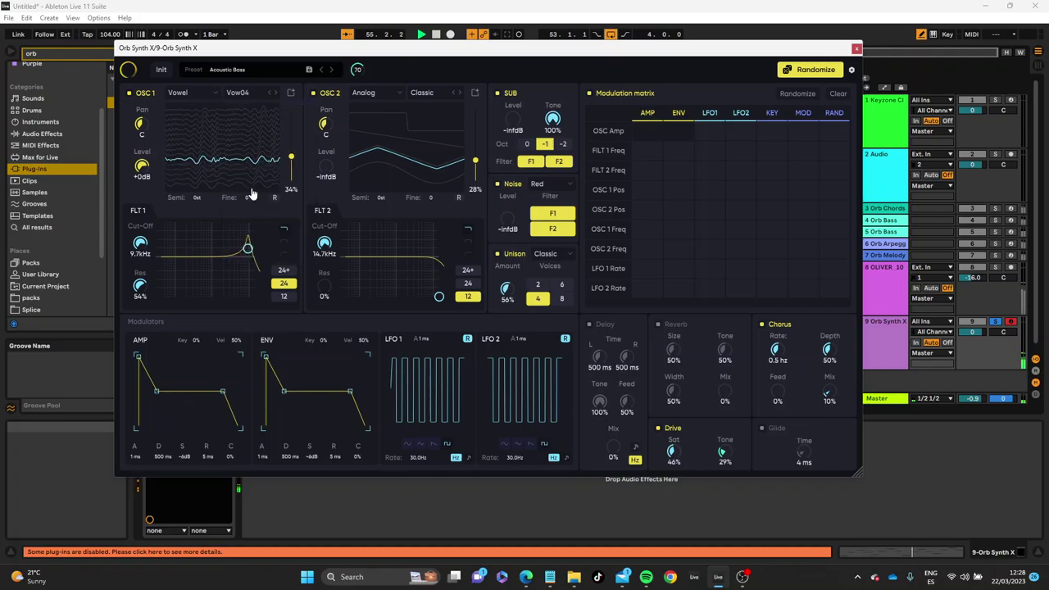
left_click(238, 91)
left_click(246, 134)
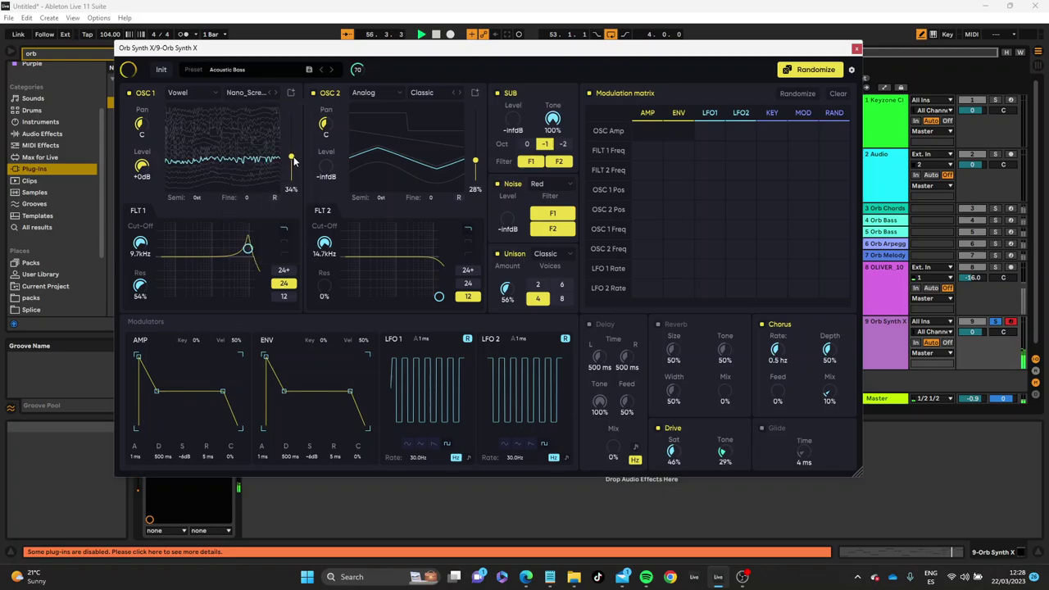
left_click_drag(293, 160, 294, 118)
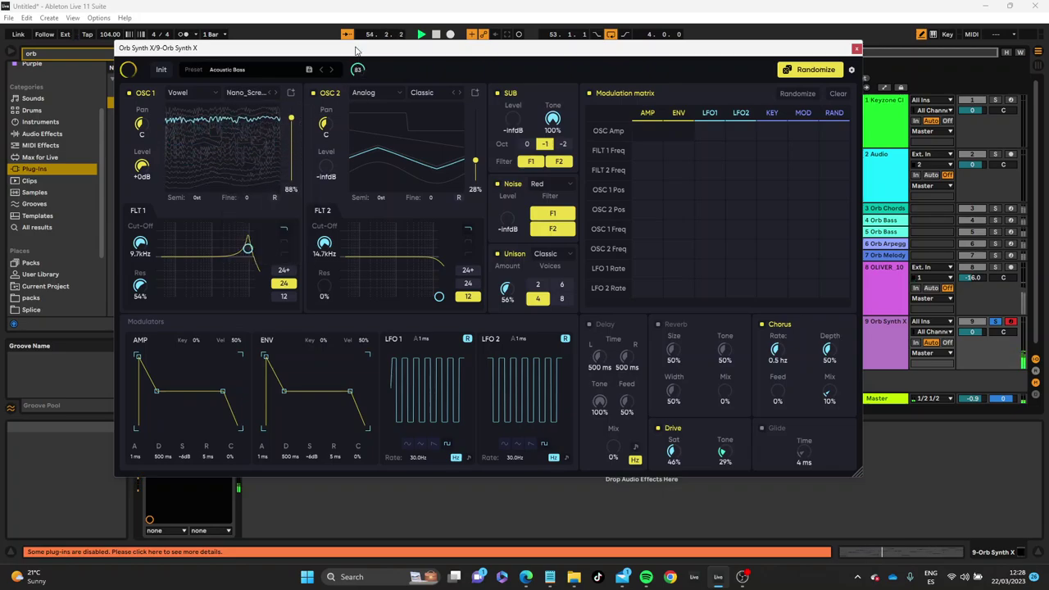
Switch oscillator 1 to the Electric family with its position lowered to 32%
left_click(175, 92)
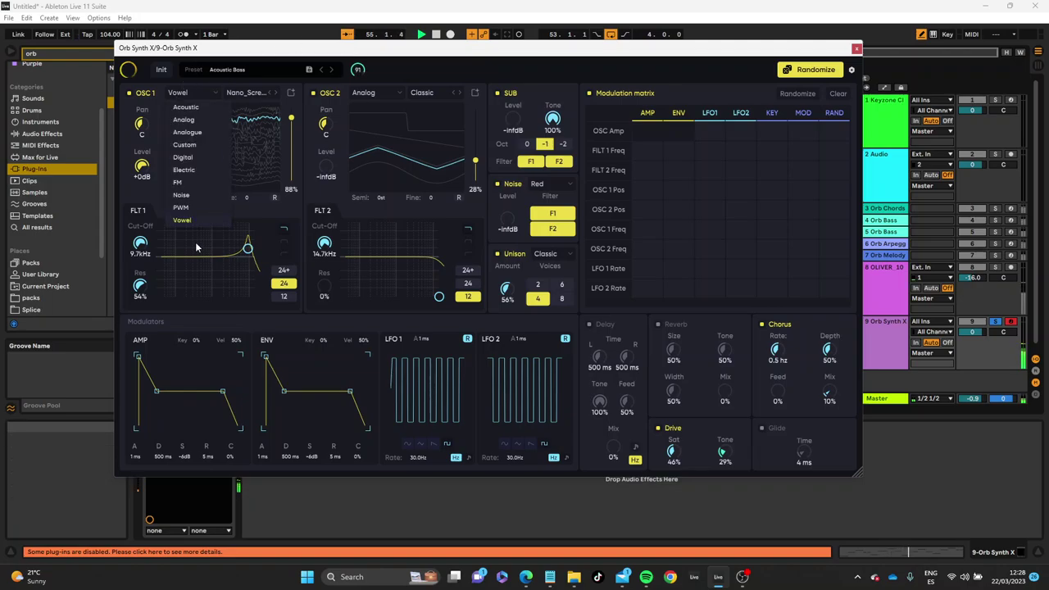
left_click(183, 169)
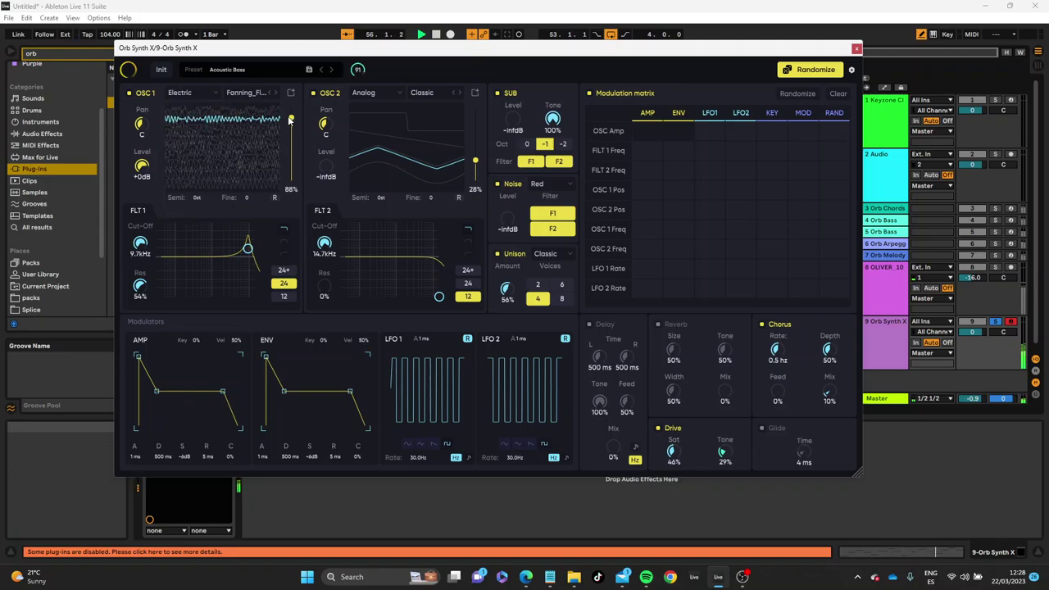
left_click_drag(291, 118, 287, 163)
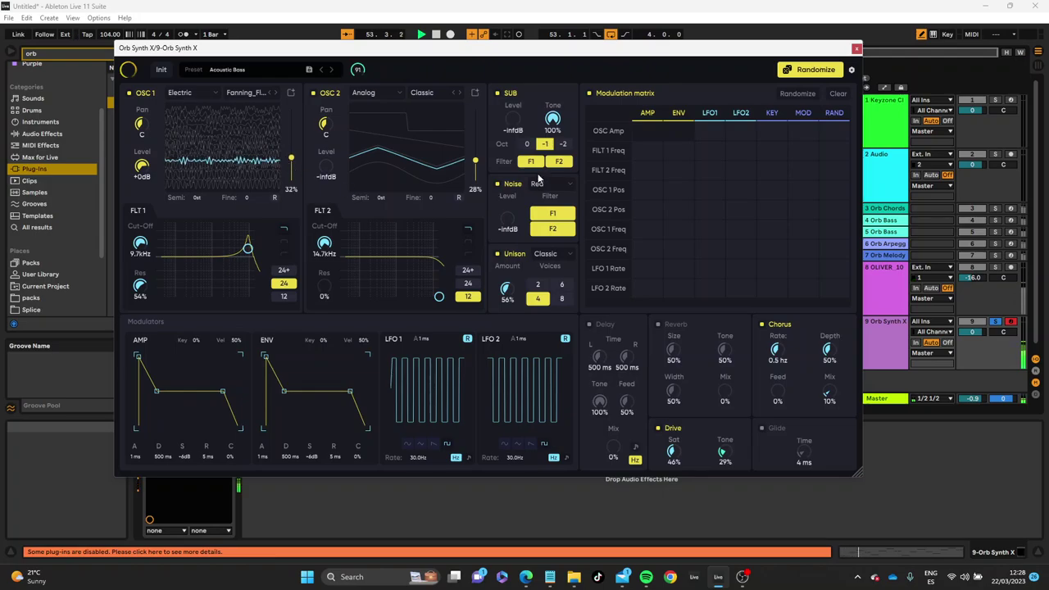
Try the FM03 wavetable on oscillator 2 at 44%, cancelling a WAV wavetable import
left_click(370, 95)
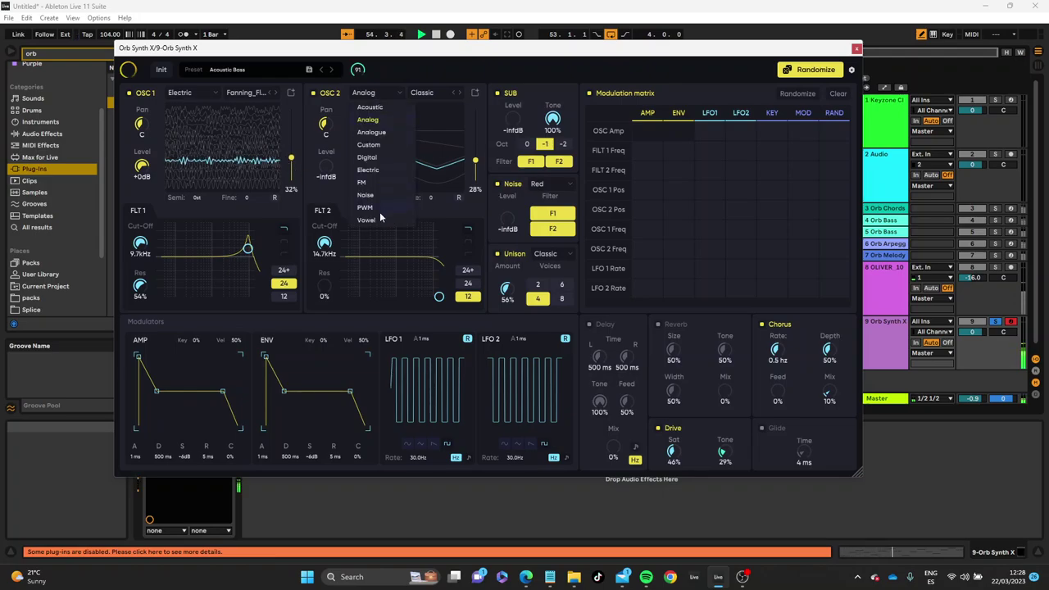
left_click(370, 184)
left_click_drag(475, 161, 473, 127)
left_click(420, 95)
left_click(430, 135)
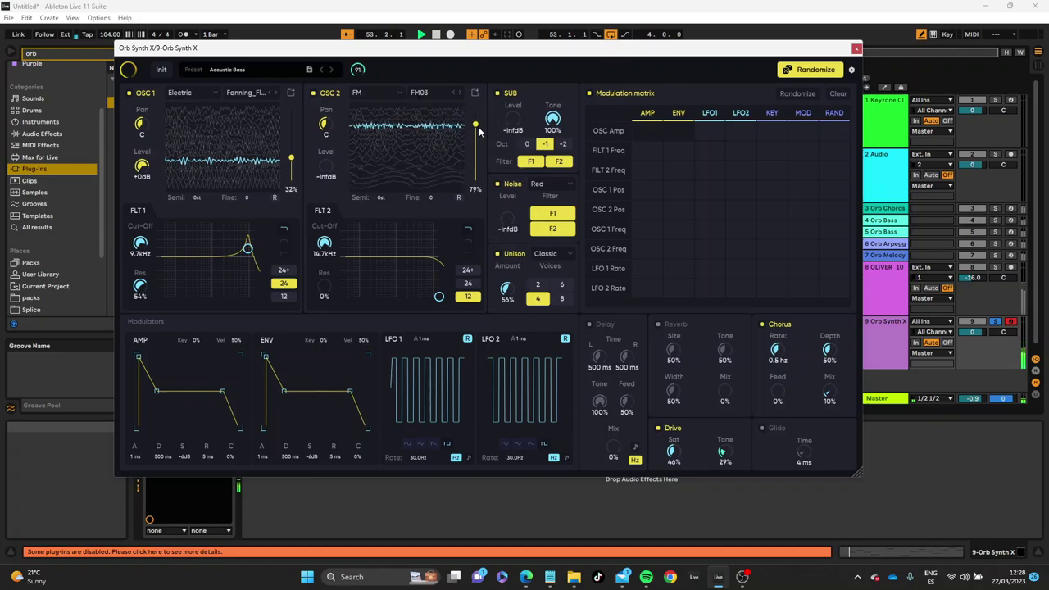
left_click_drag(475, 125, 473, 152)
left_click(474, 92)
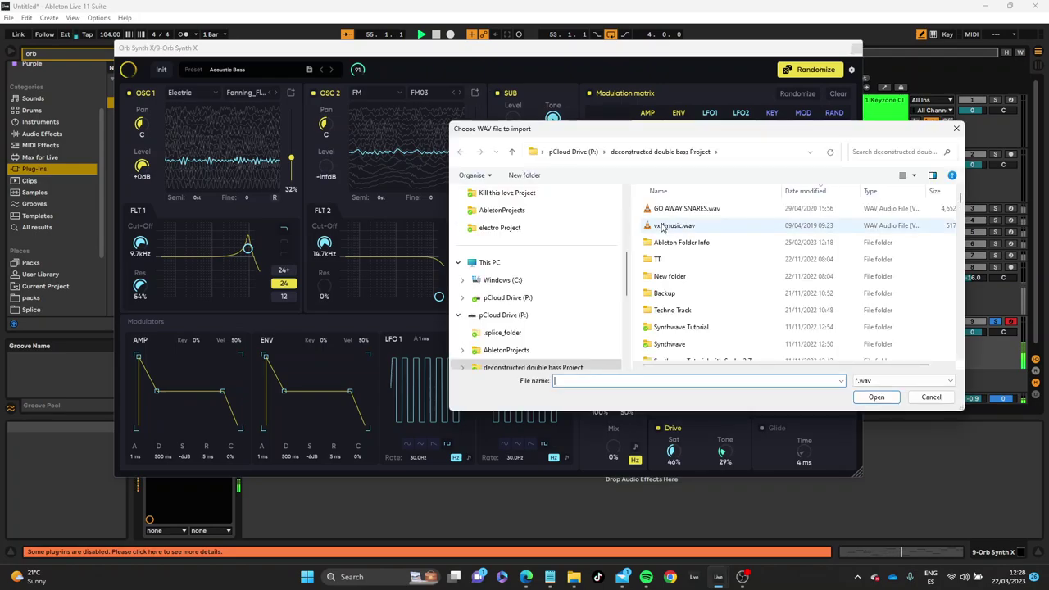
left_click(957, 129)
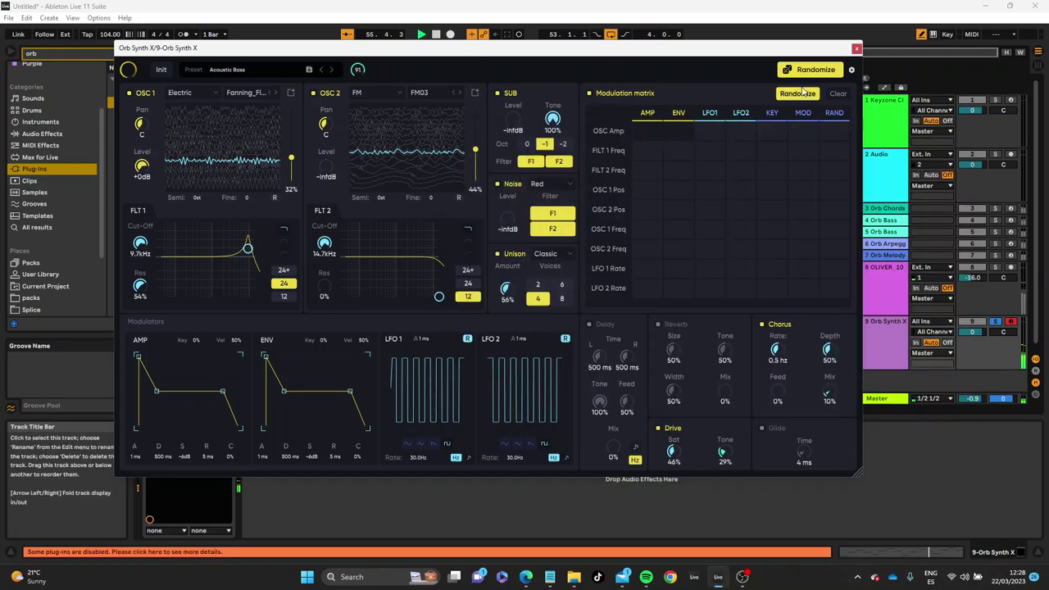
Give oscillator 1 the Electric Gritty_Fritter wavetable at 36% position
left_click(262, 95)
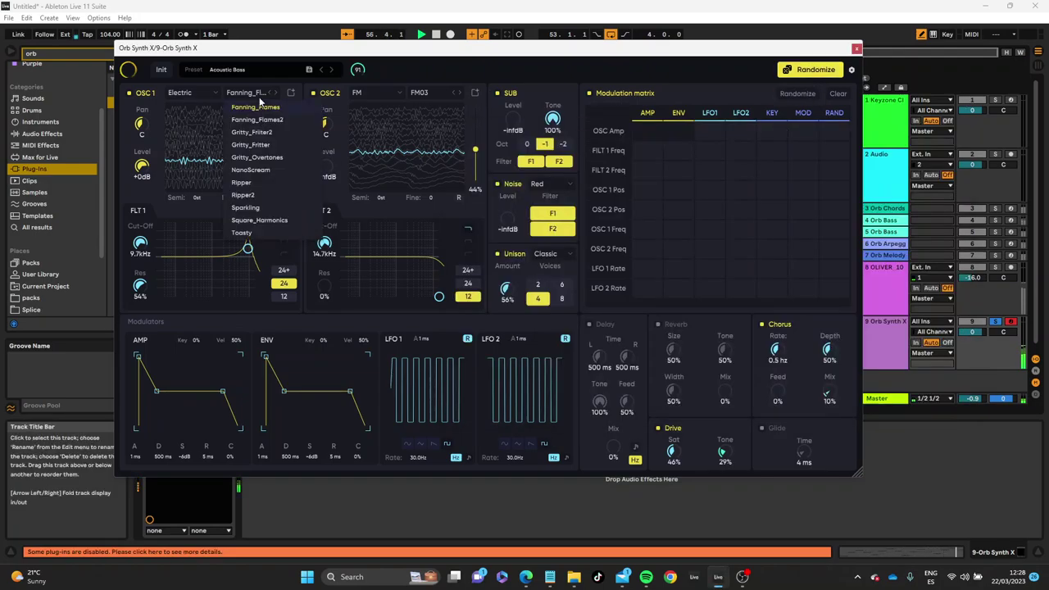
left_click(253, 132)
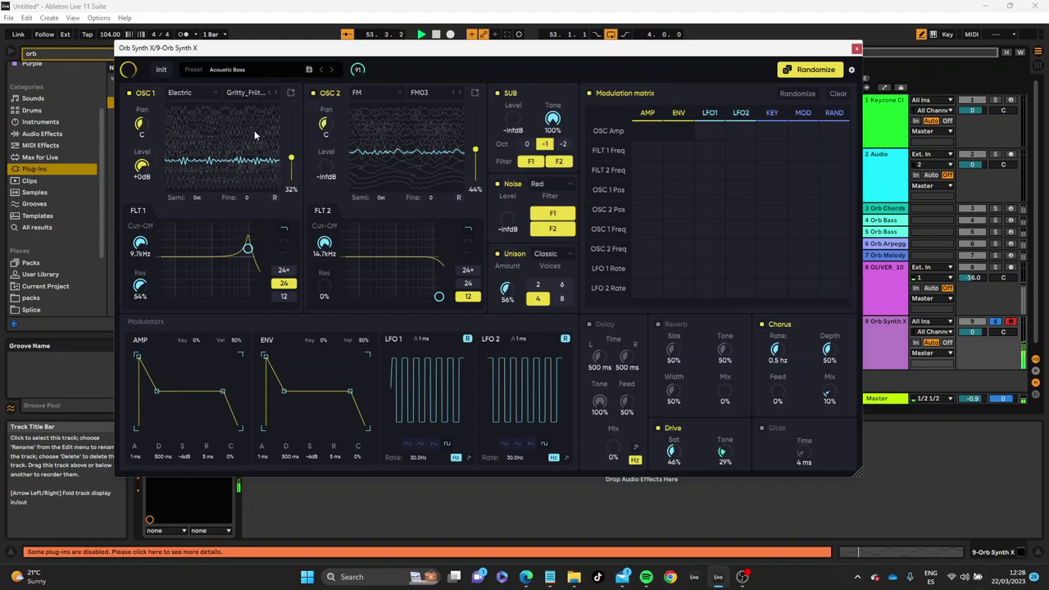
left_click_drag(294, 167, 291, 155)
scroll(422, 112, "down", 2)
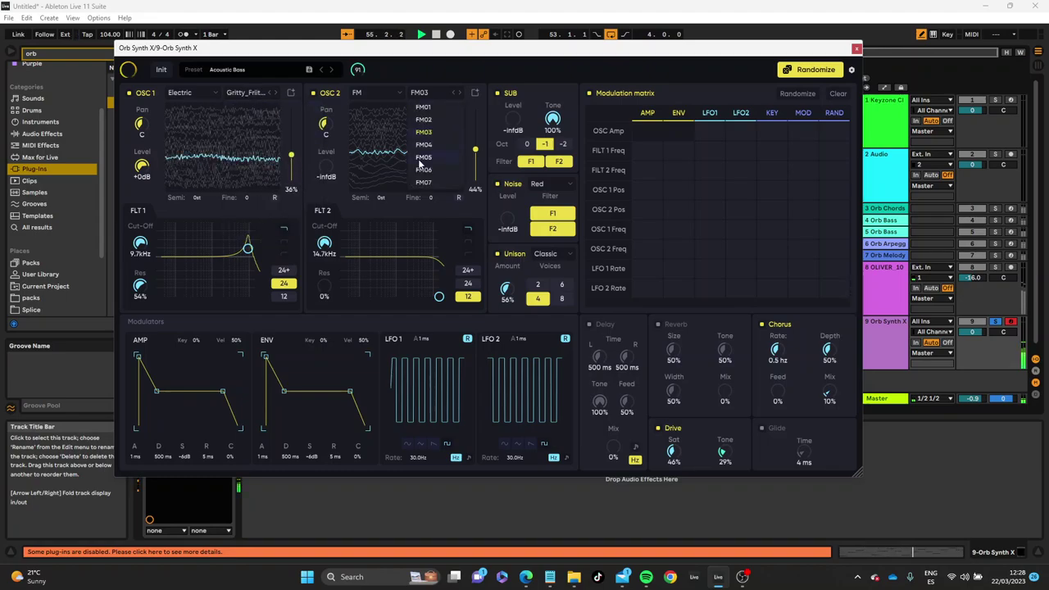
Set oscillator 2 to the Vowel category with the Nano_Screamer wavetable
left_click(364, 92)
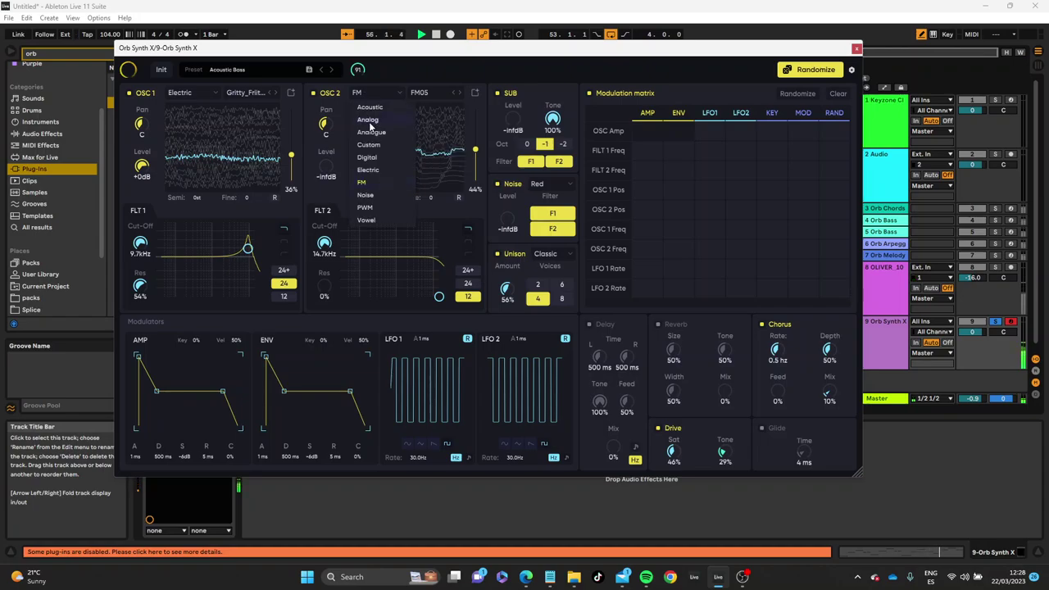
left_click(365, 220)
left_click(437, 101)
left_click(440, 134)
Put oscillator 2 at 98%, max filter 1 to 20.0kHz/100% resonance, and stretch both decays to 9.53 s
left_click_drag(475, 127, 475, 111)
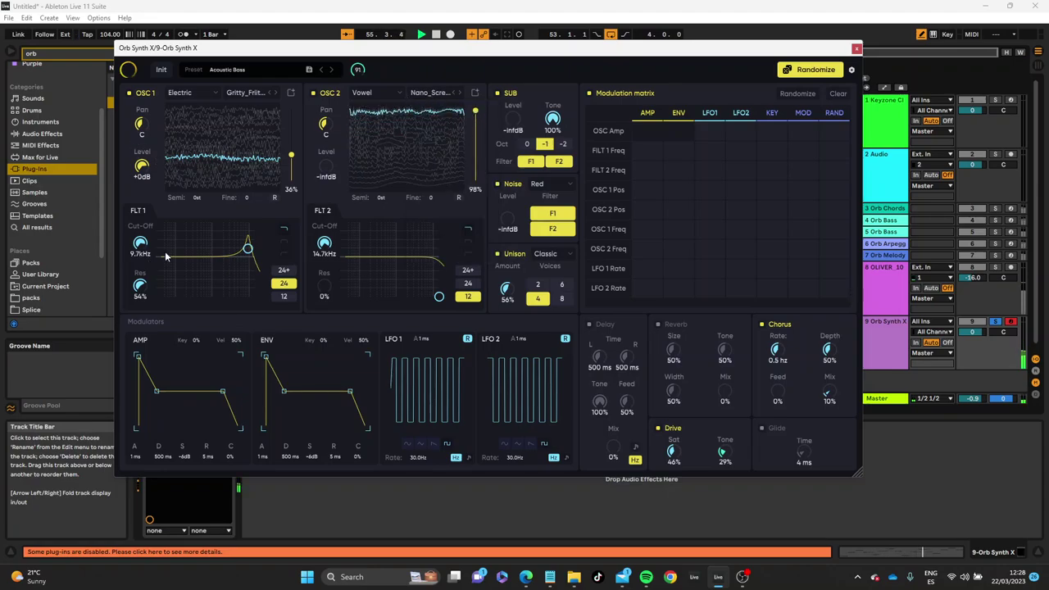
left_click_drag(249, 251, 259, 228)
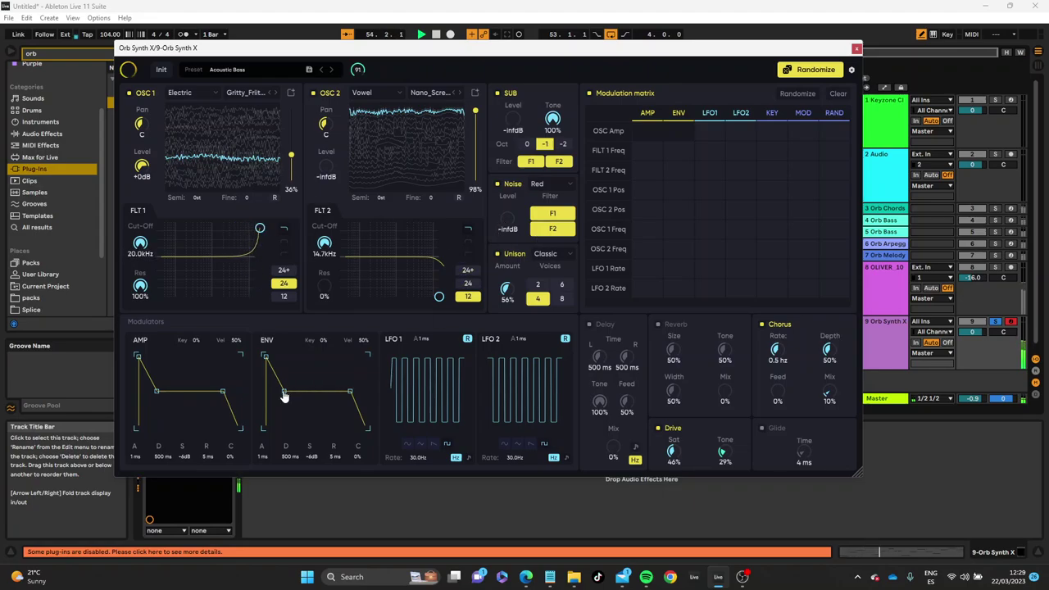
left_click_drag(284, 392, 359, 400)
left_click_drag(155, 391, 220, 366)
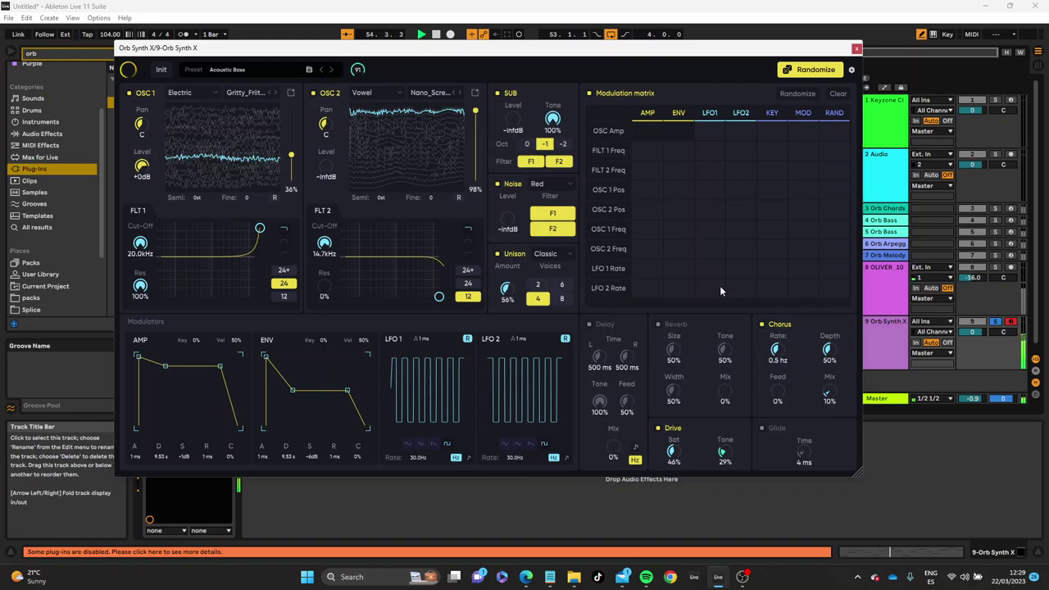
Enable glide with a longer glide time and set the drive tone to 49%
left_click(761, 427)
left_click_drag(800, 452, 807, 423)
left_click_drag(718, 450, 672, 430)
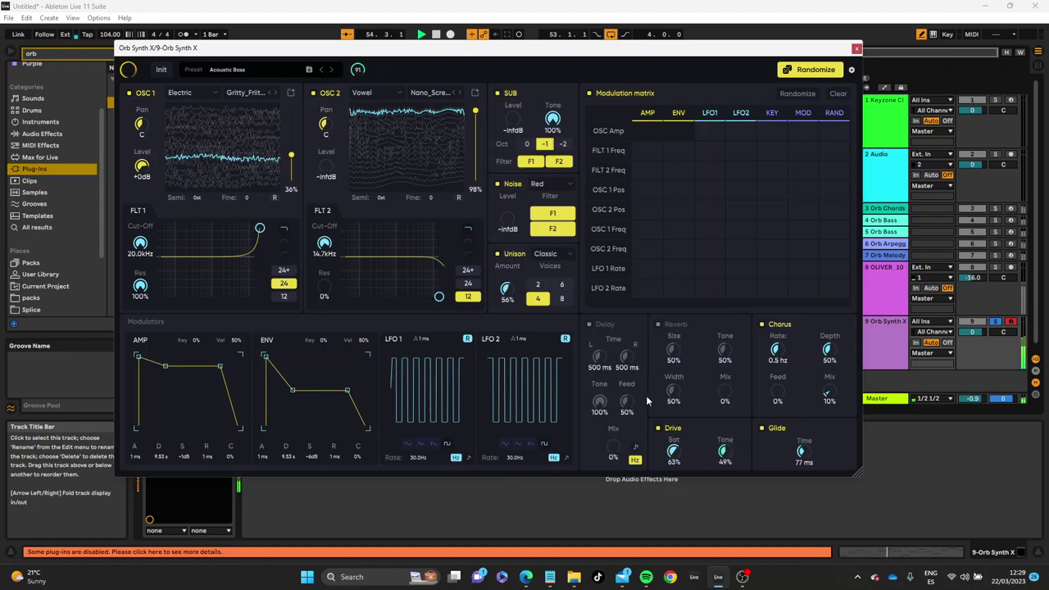
Turn on reverb and raise its mix, after trying delay at 87% feedback and switching it off
left_click(589, 324)
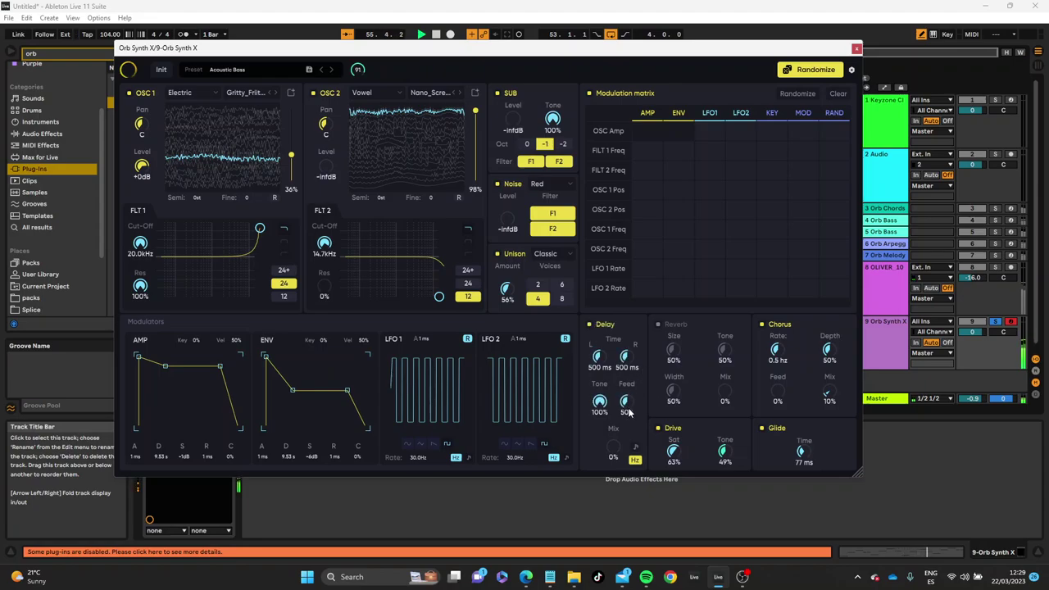
left_click_drag(628, 412, 627, 391)
left_click_drag(611, 446, 612, 471)
left_click(658, 324)
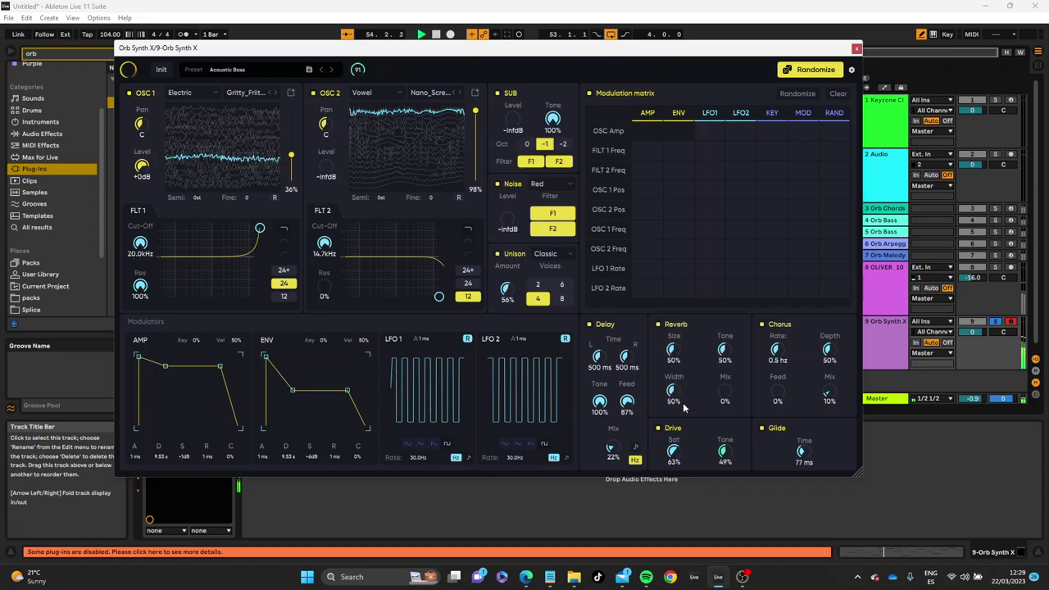
left_click_drag(732, 399, 727, 363)
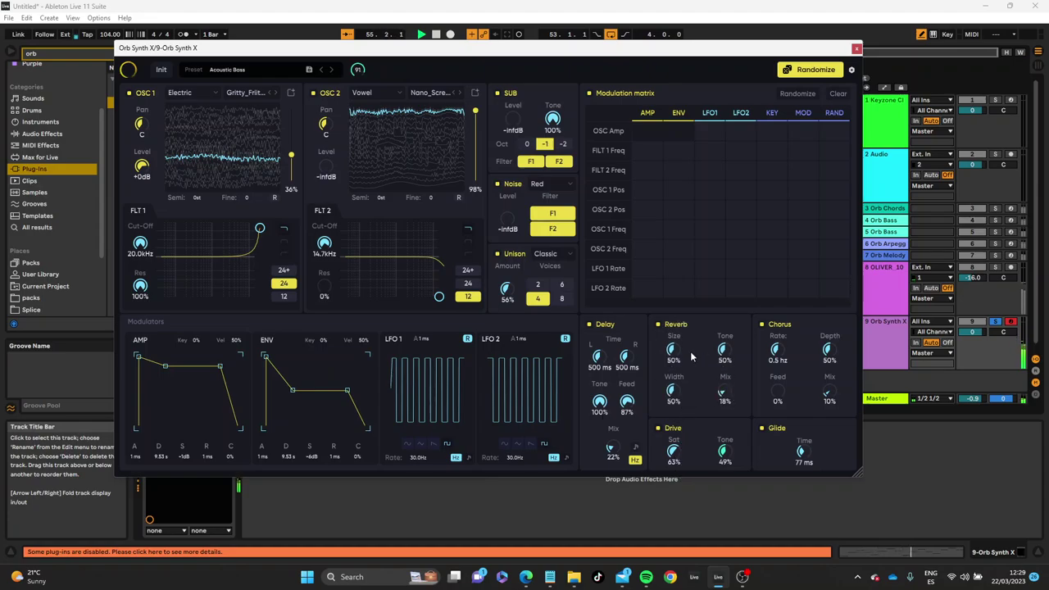
left_click(589, 324)
left_click_drag(722, 391, 728, 361)
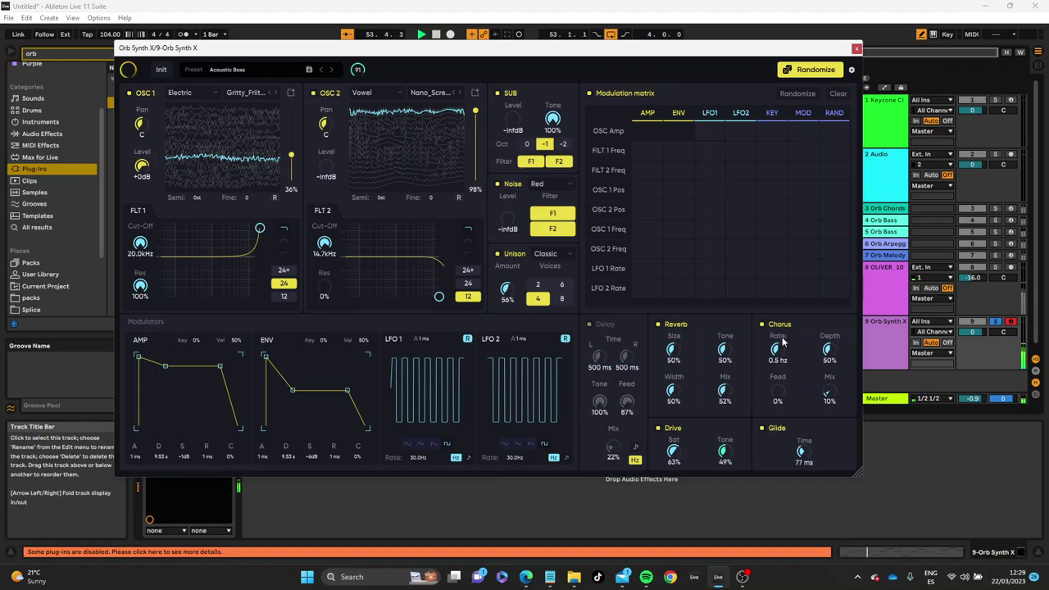
Raise the chorus mix to 40%
scroll(830, 399, "down", 5)
scroll(777, 392, "up", 5)
scroll(830, 397, "down", 2)
left_click_drag(832, 399, 826, 351)
Re-enable the delay, tempo-synced to 1/2, with 62% feedback and 8% mix
left_click(590, 324)
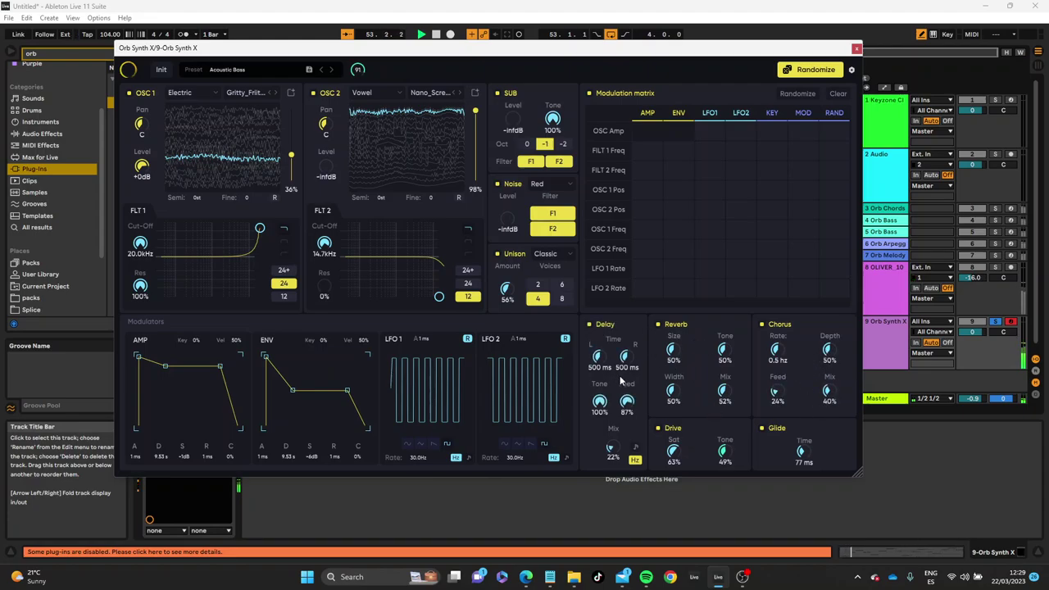
left_click_drag(624, 358, 602, 350)
left_click_drag(626, 401, 620, 433)
left_click_drag(610, 446, 614, 418)
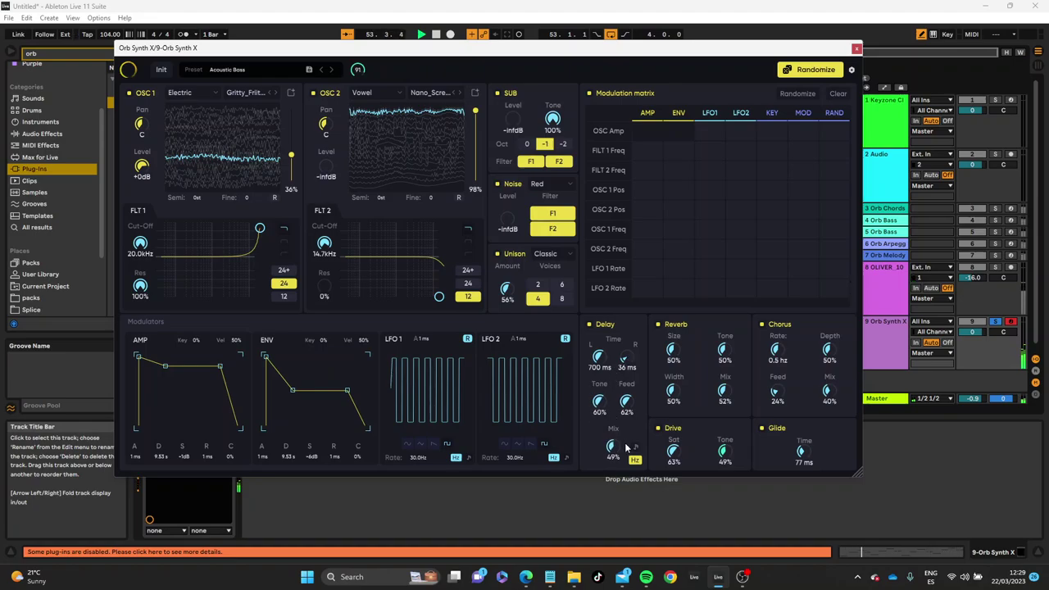
left_click(636, 448)
left_click_drag(613, 449, 626, 411)
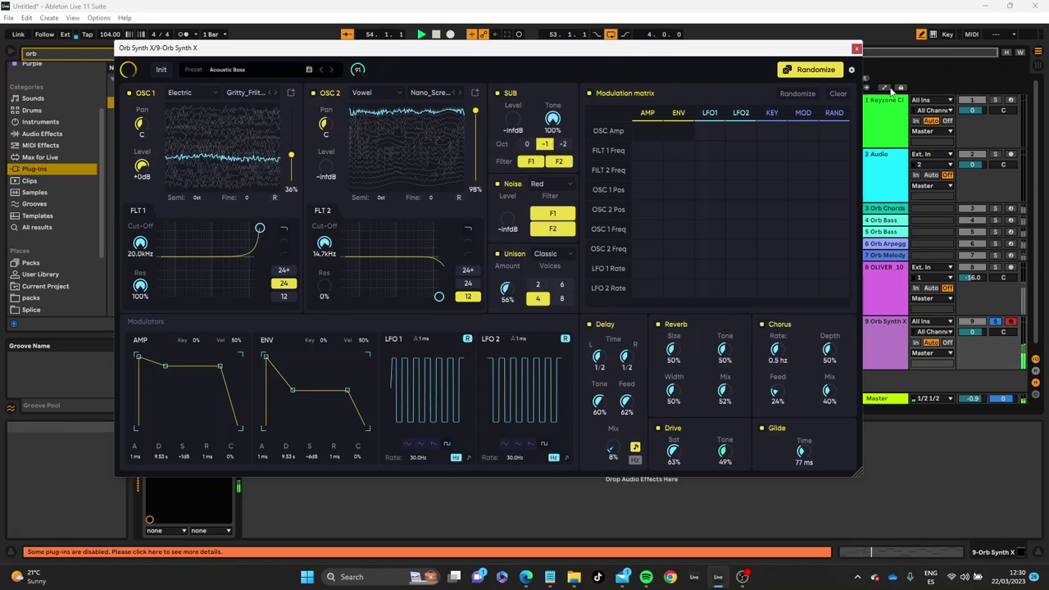
Close Orb Synth X, unsolo track 9, scroll its volume to 6.0 dB, and reopen the plug-in
left_click(857, 49)
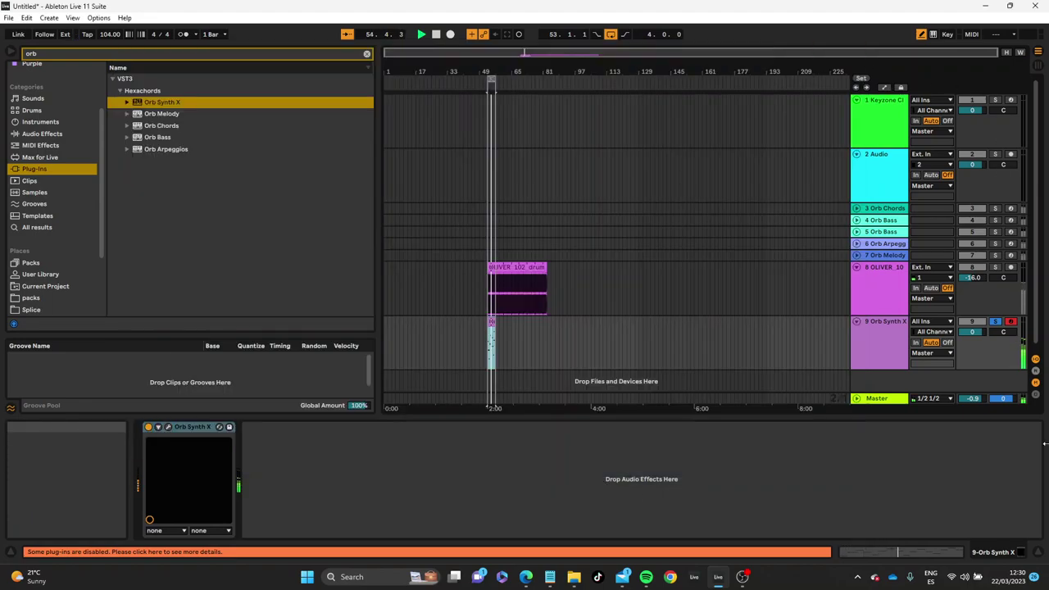
left_click(996, 323)
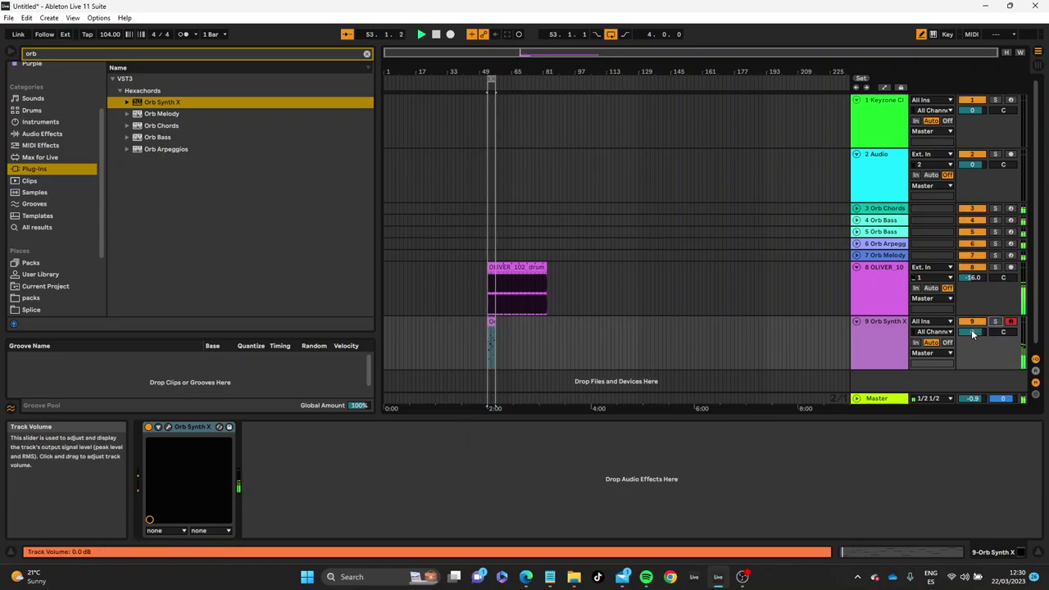
scroll(972, 331, "up", 5)
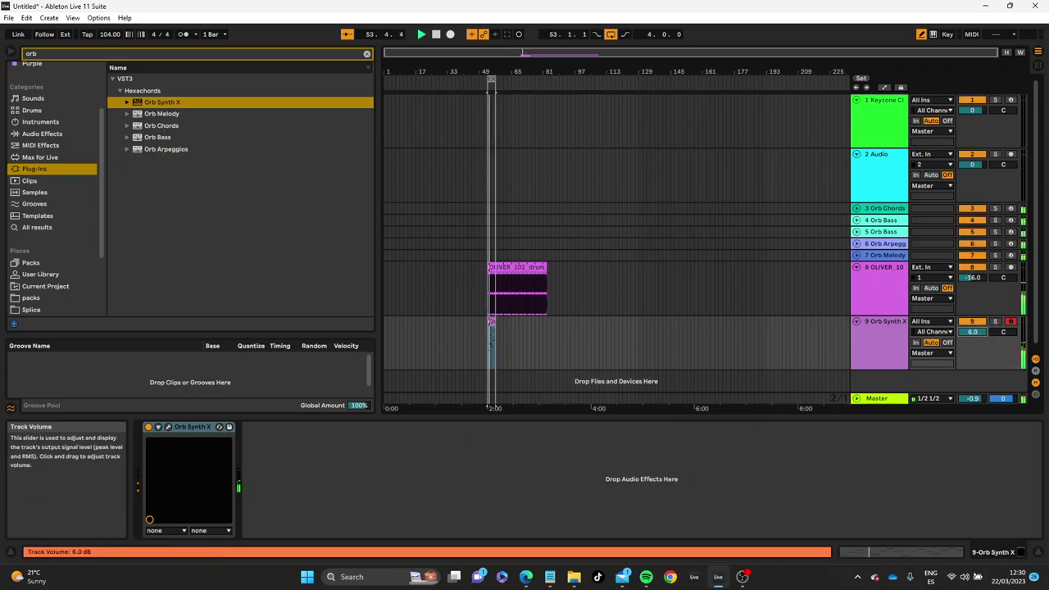
left_click(168, 427)
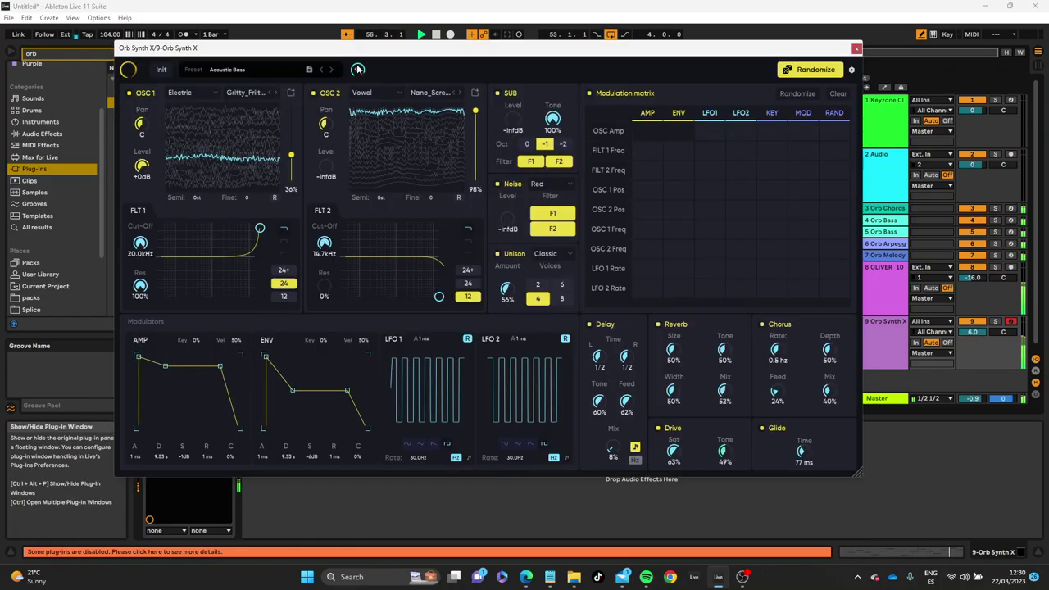
Reposition the Orb Synth X window and randomize the patch, giving oscillator 1 Vowel Autobot at 15%
mouse_move(351, 70)
left_click_drag(424, 51, 401, 105)
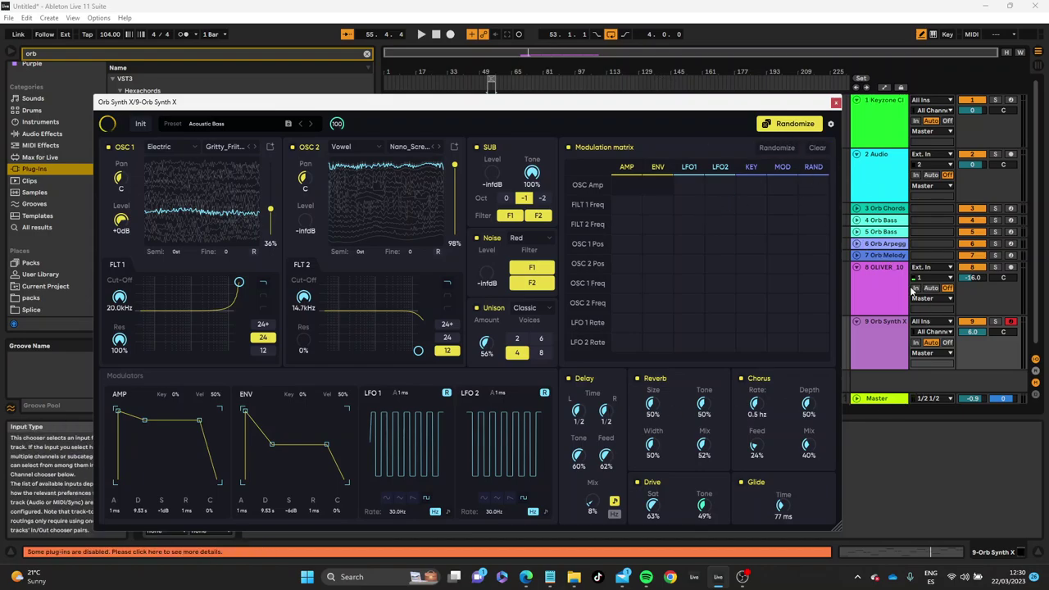
left_click_drag(546, 107, 568, 97)
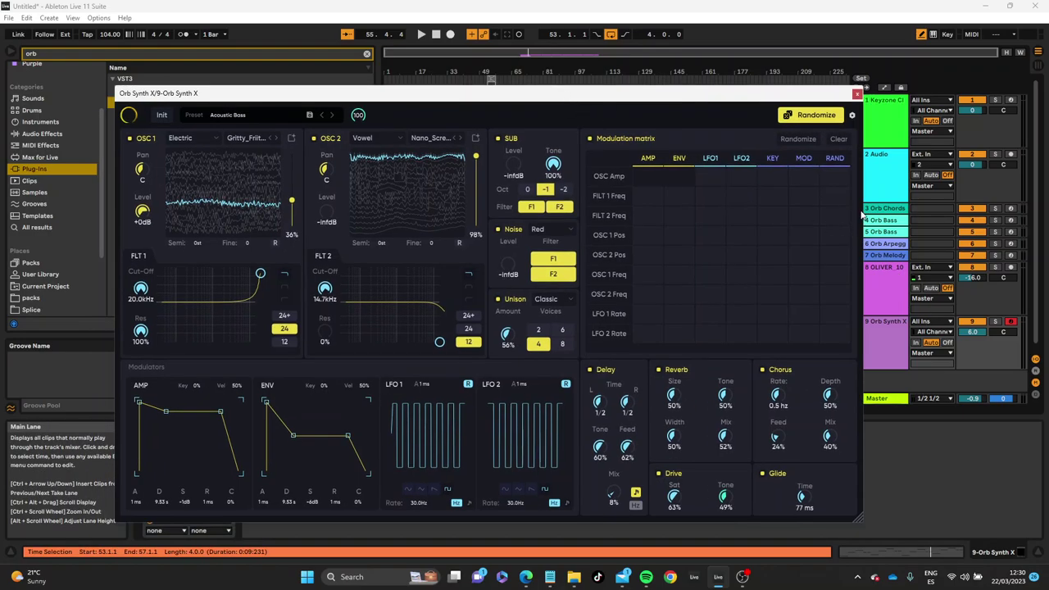
left_click(813, 114)
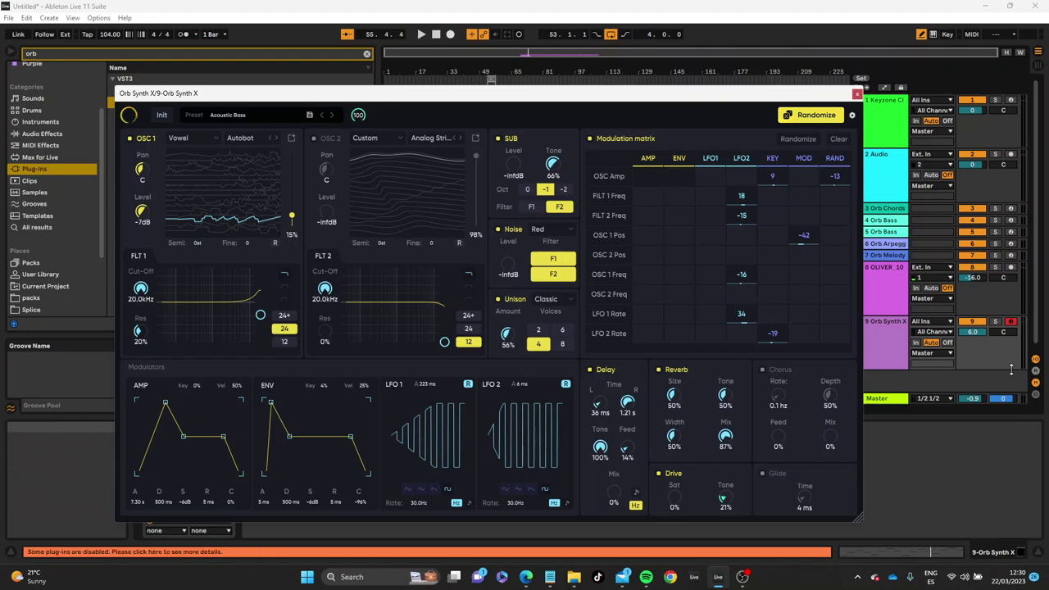
Reroll the random patch ten times, landing on Digital 80sRhythm and Noise DC_Grit oscillators
left_click(811, 122)
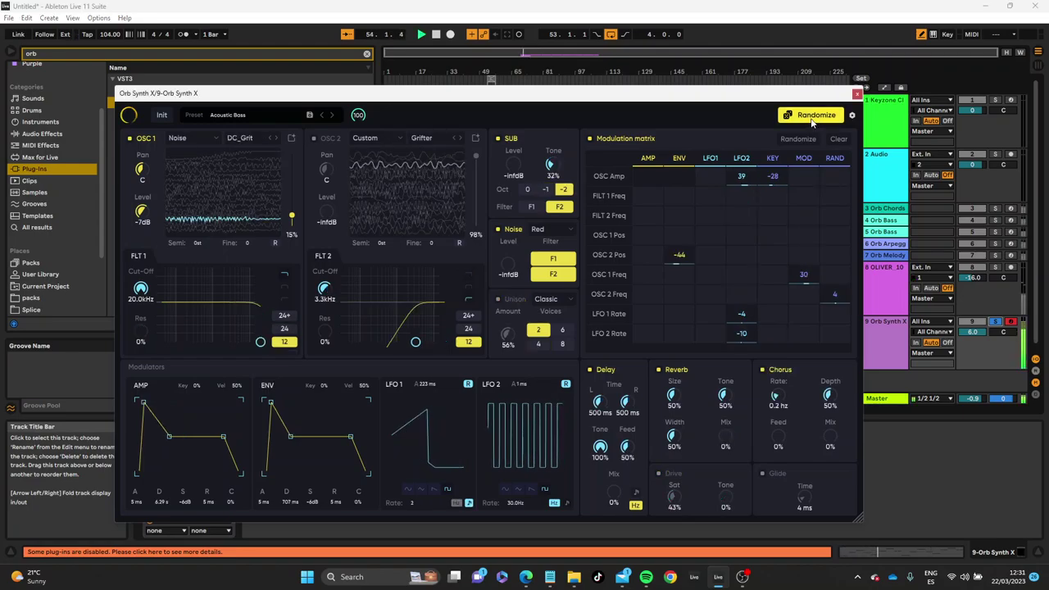
left_click(812, 121)
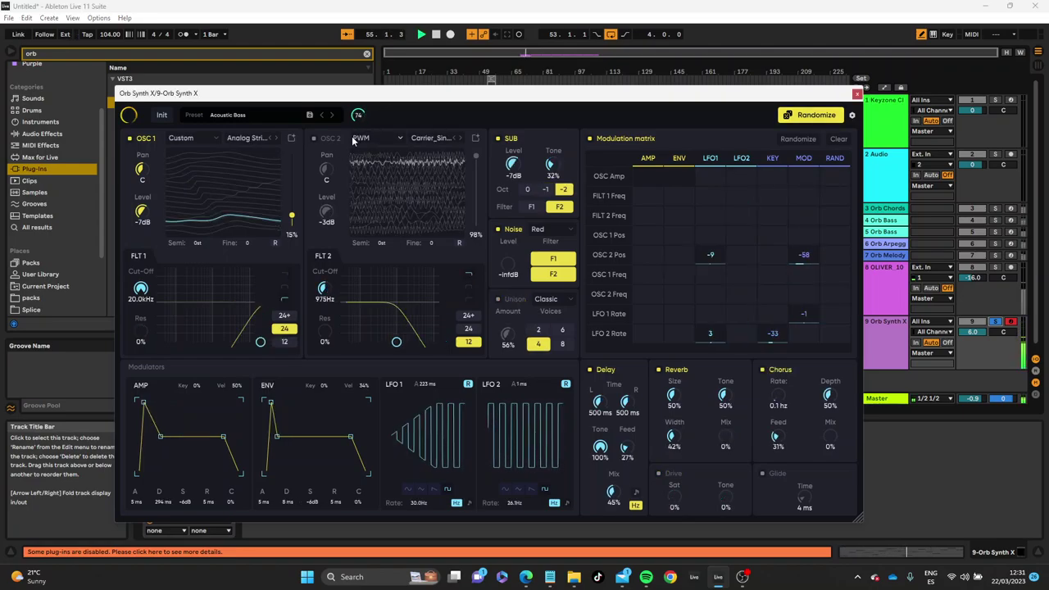
left_click(809, 122)
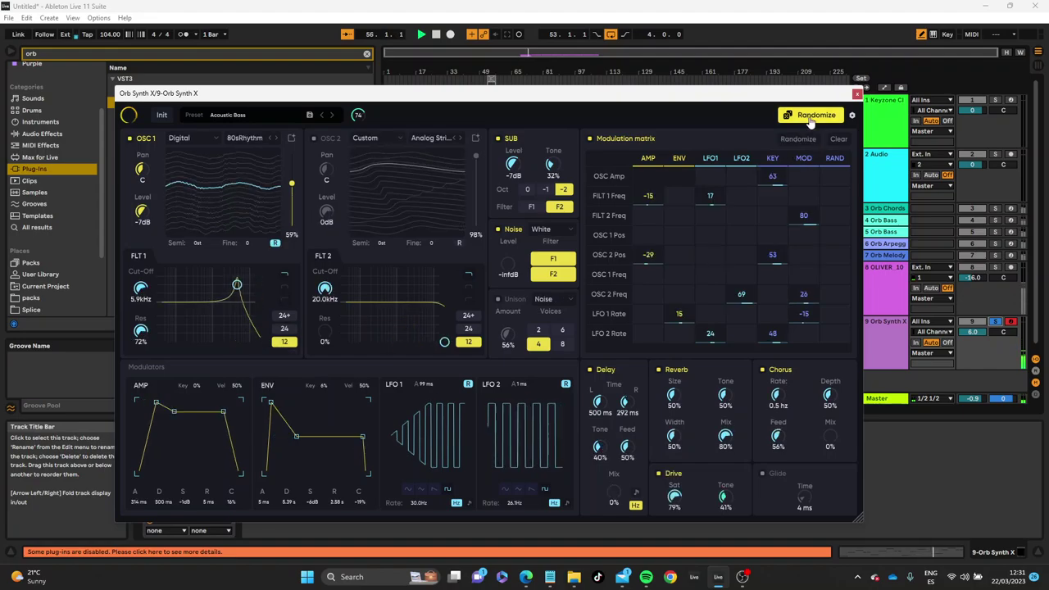
left_click(809, 122)
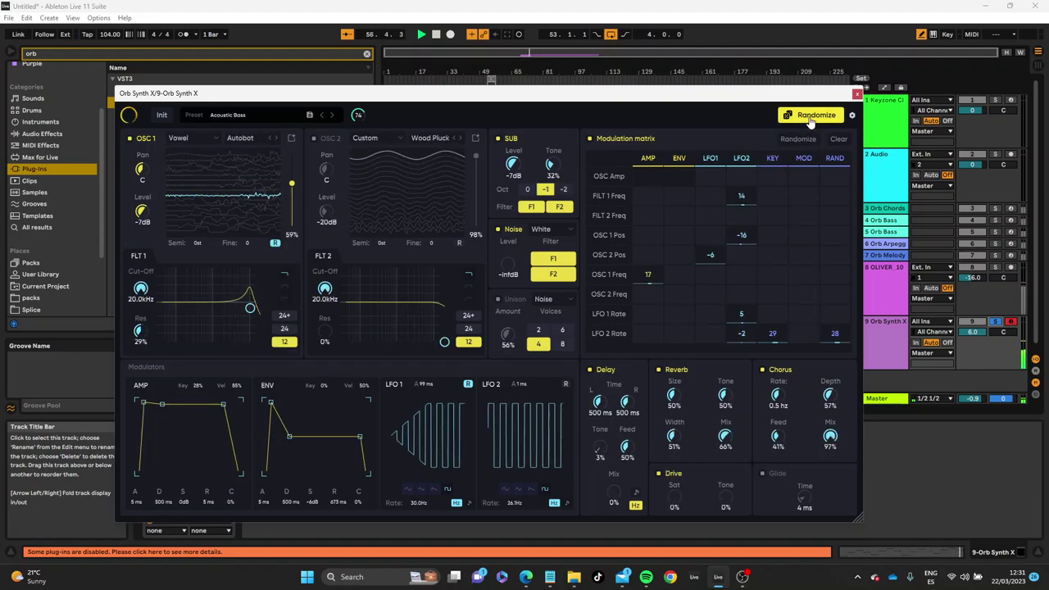
left_click(810, 122)
left_click(809, 121)
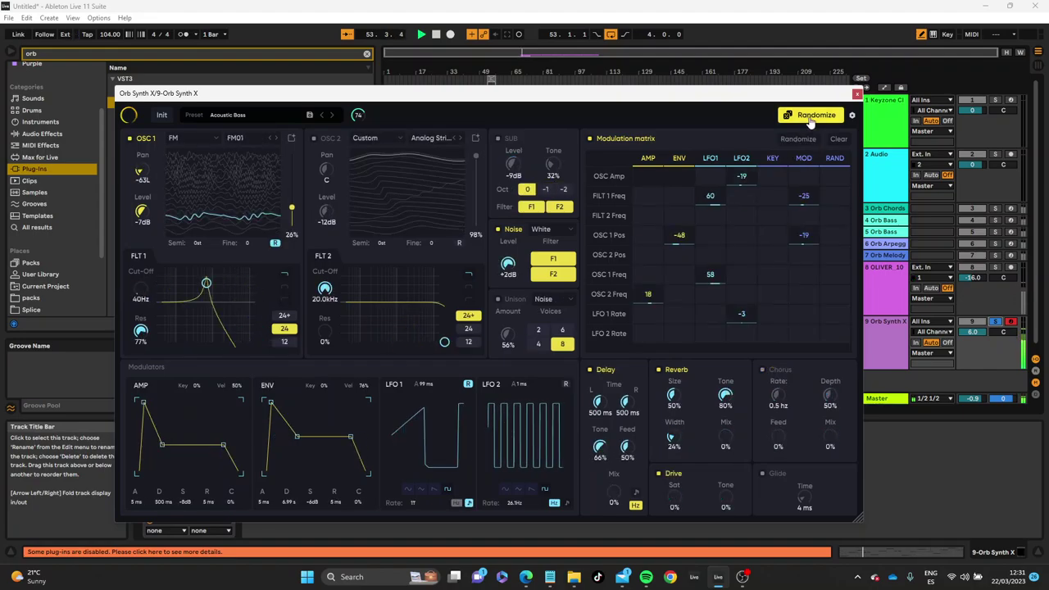
left_click(810, 121)
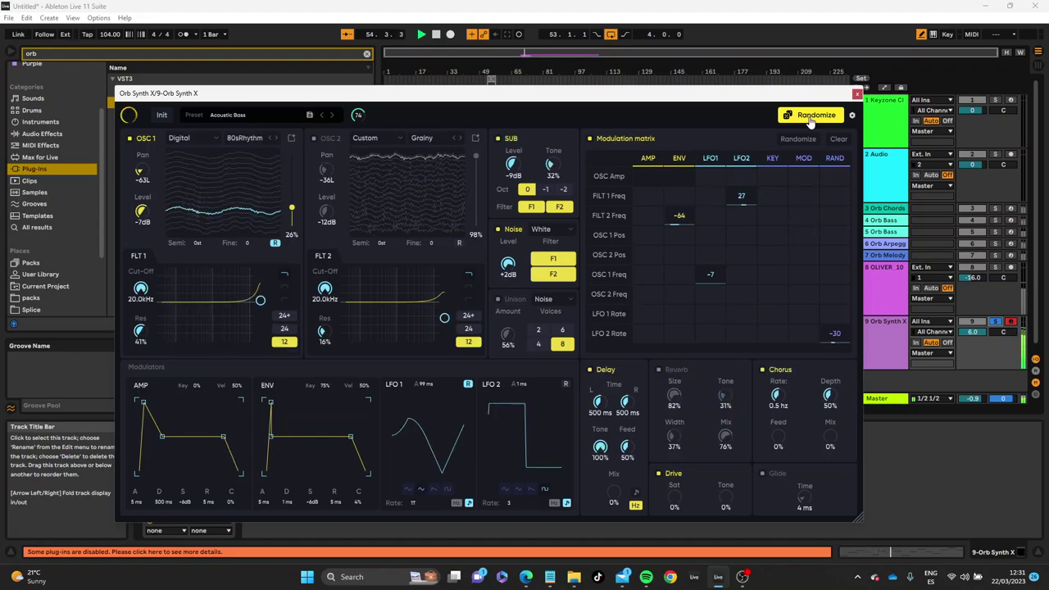
left_click(810, 121)
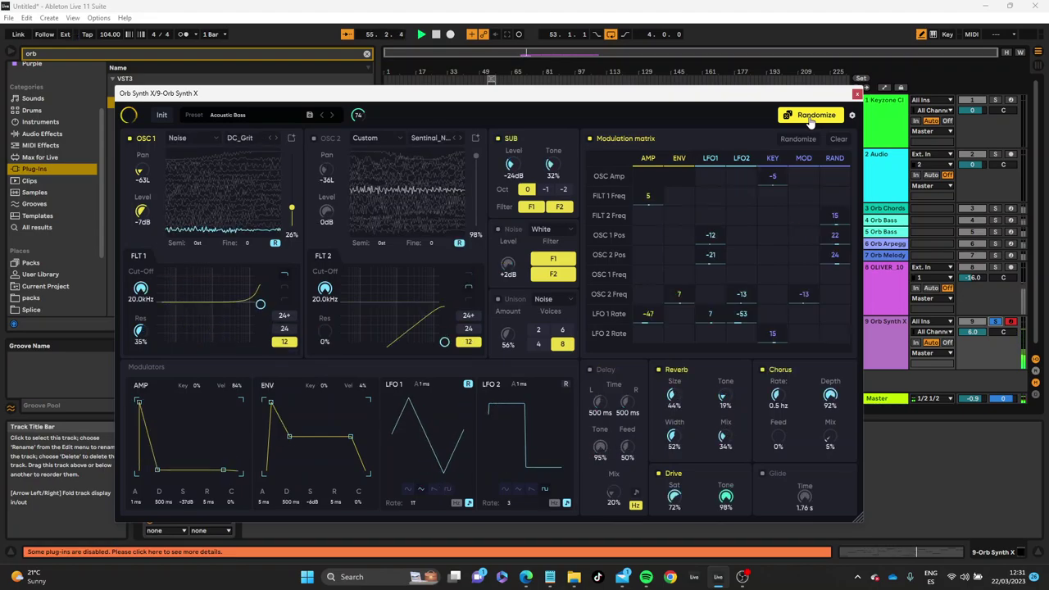
left_click(810, 121)
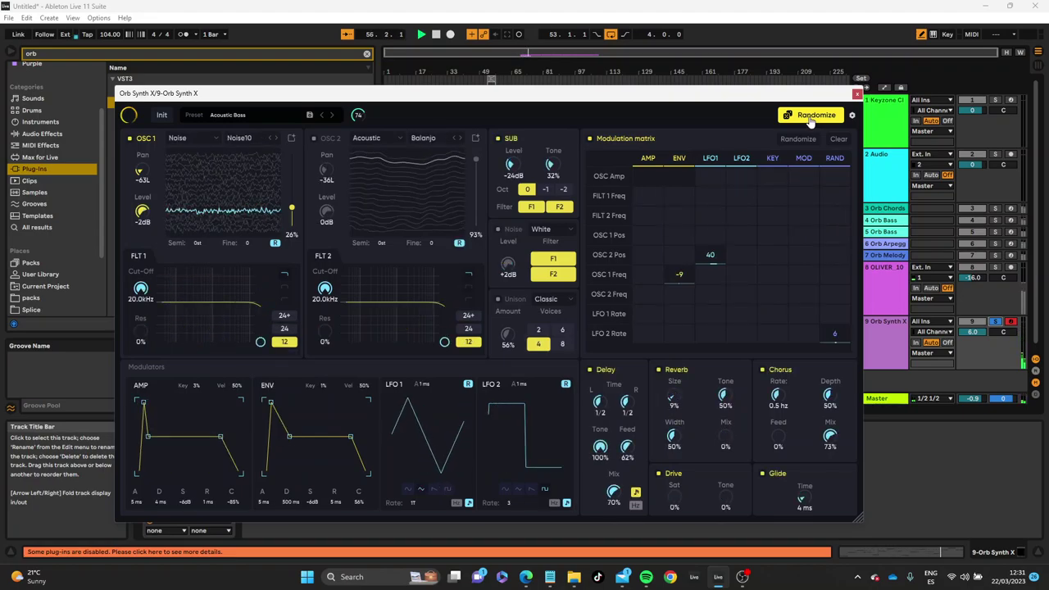
left_click(809, 121)
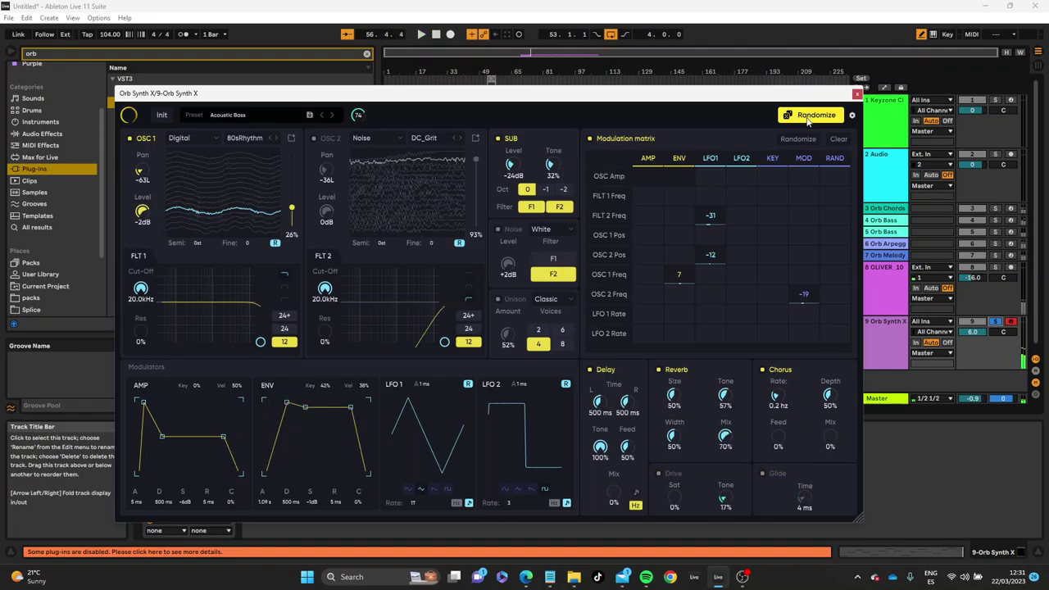